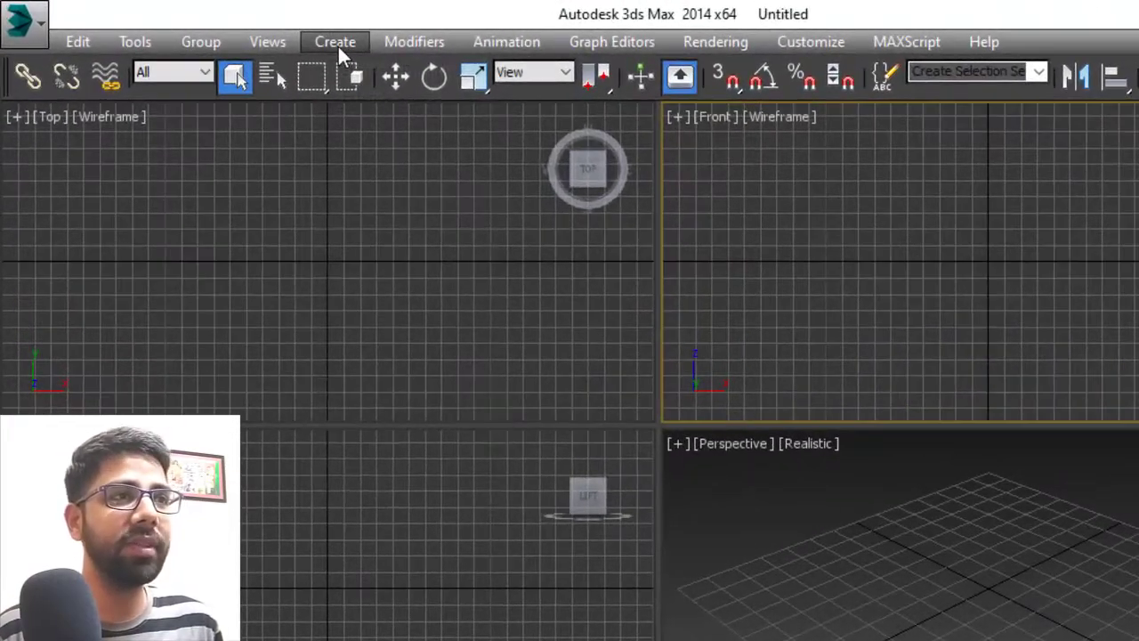
Switch the Create panel category to Extended Primitives and choose the Hedra tool.
click(250, 32)
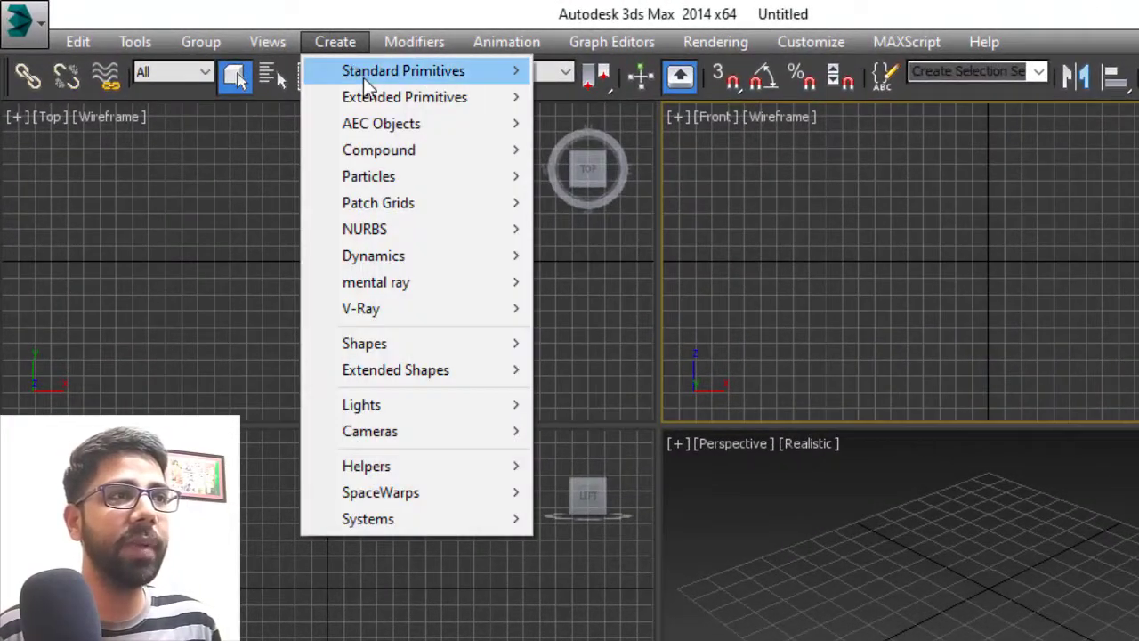
mouse_move(405, 97)
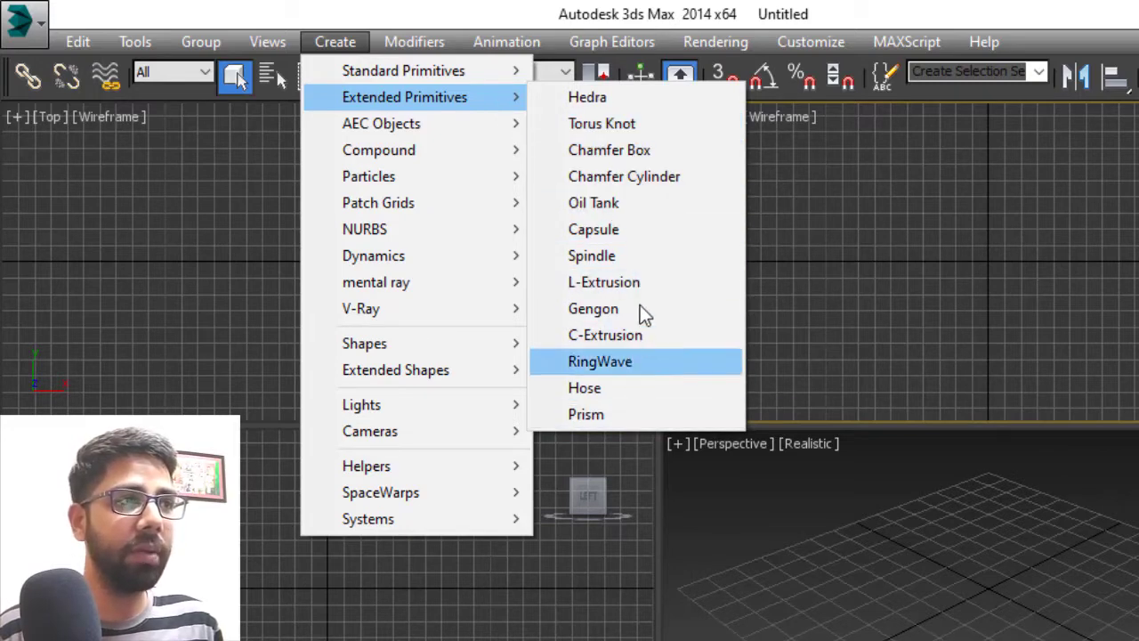
click(997, 201)
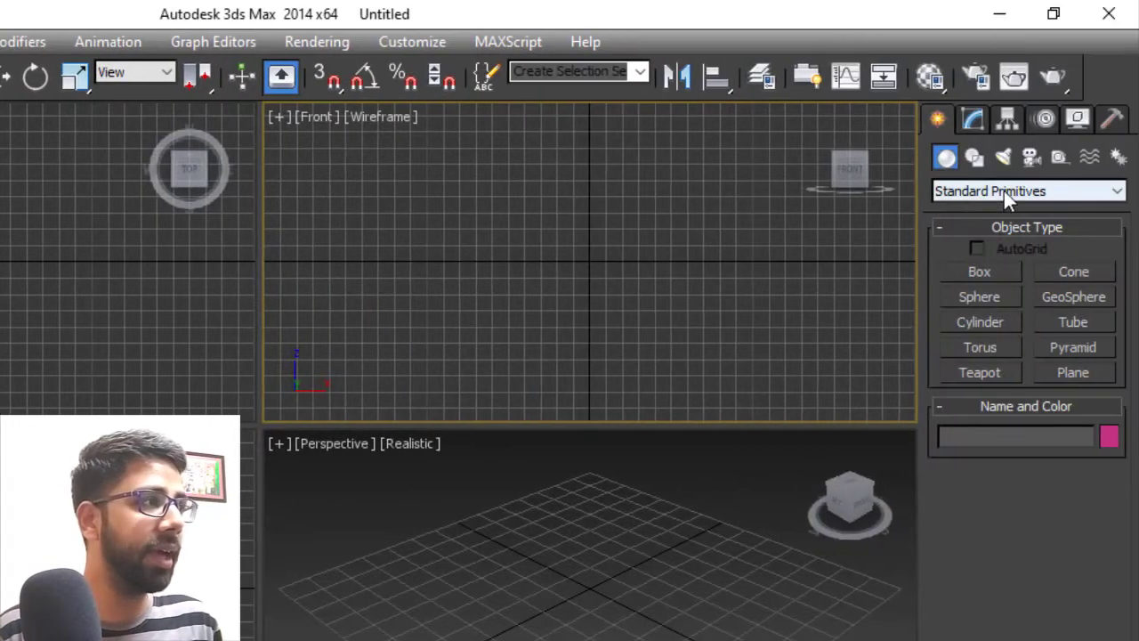
click(1004, 191)
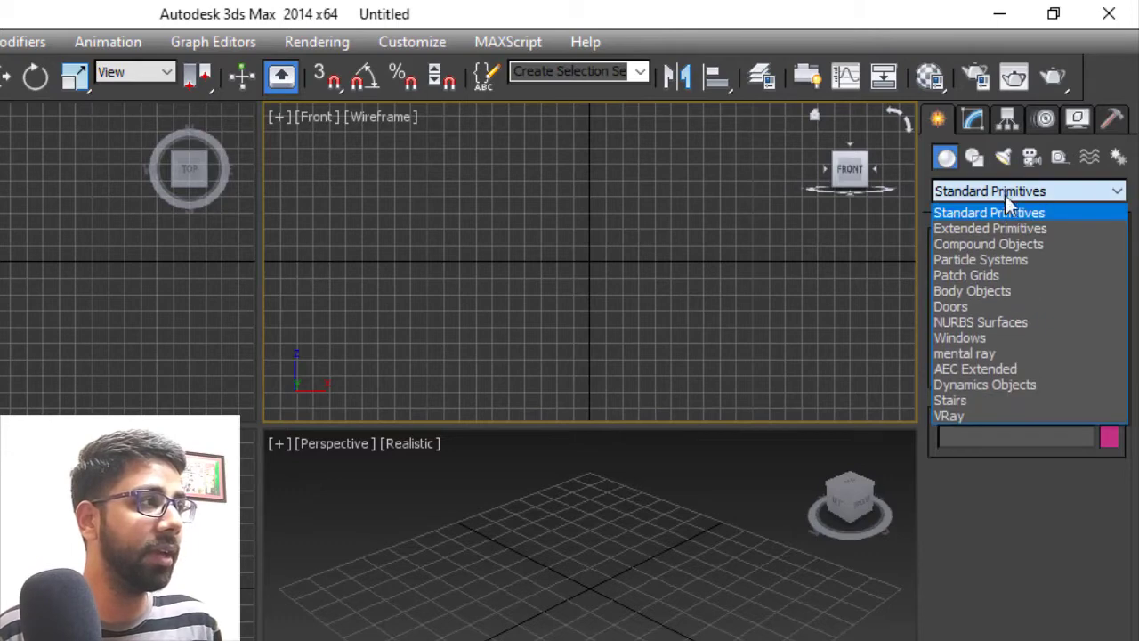
click(1004, 224)
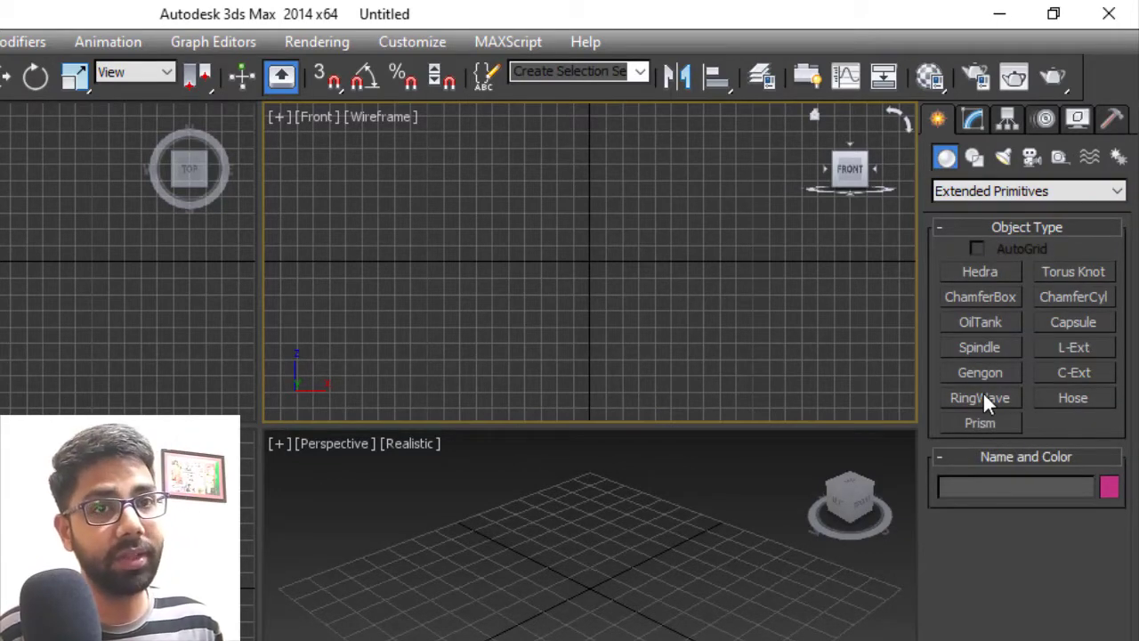
click(991, 272)
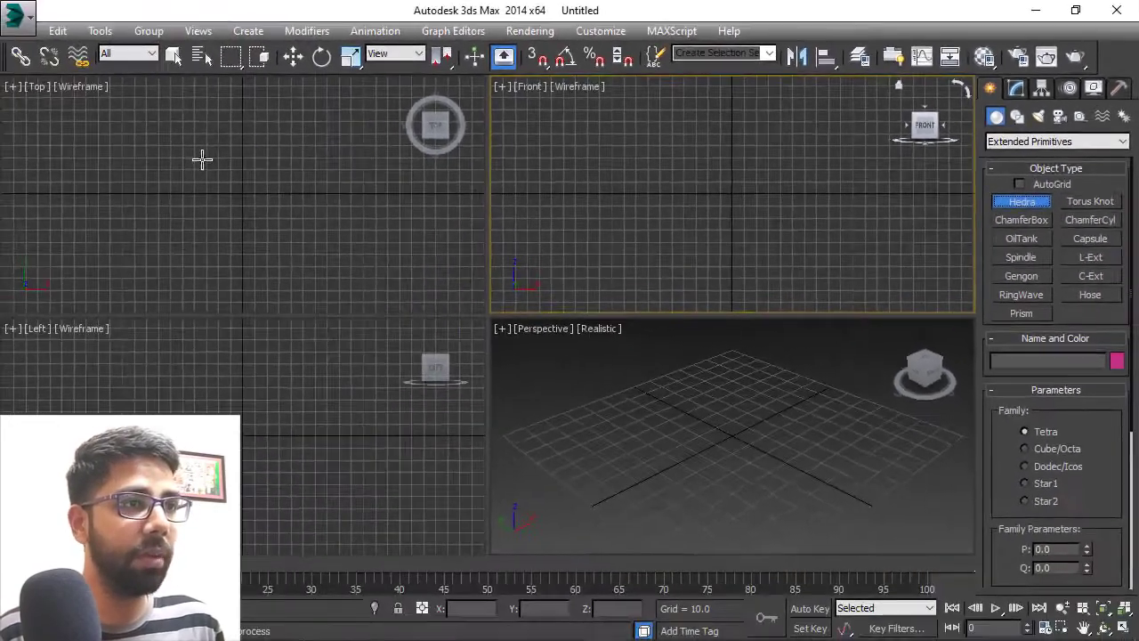
Draw a Tetra-family Hedra001 at the grid centre and orbit the Perspective view to inspect it.
drag(204, 157, 252, 196)
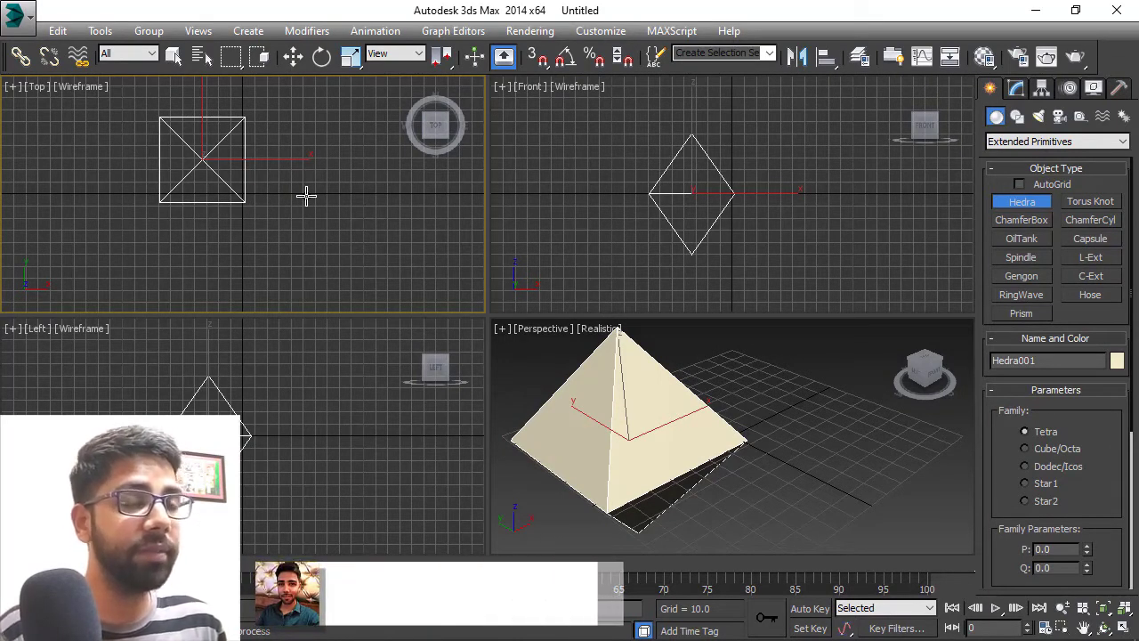
mouse_move(615, 416)
alt+middle_down()
mouse_move(877, 384)
mouse_move(678, 409)
alt+middle_up()
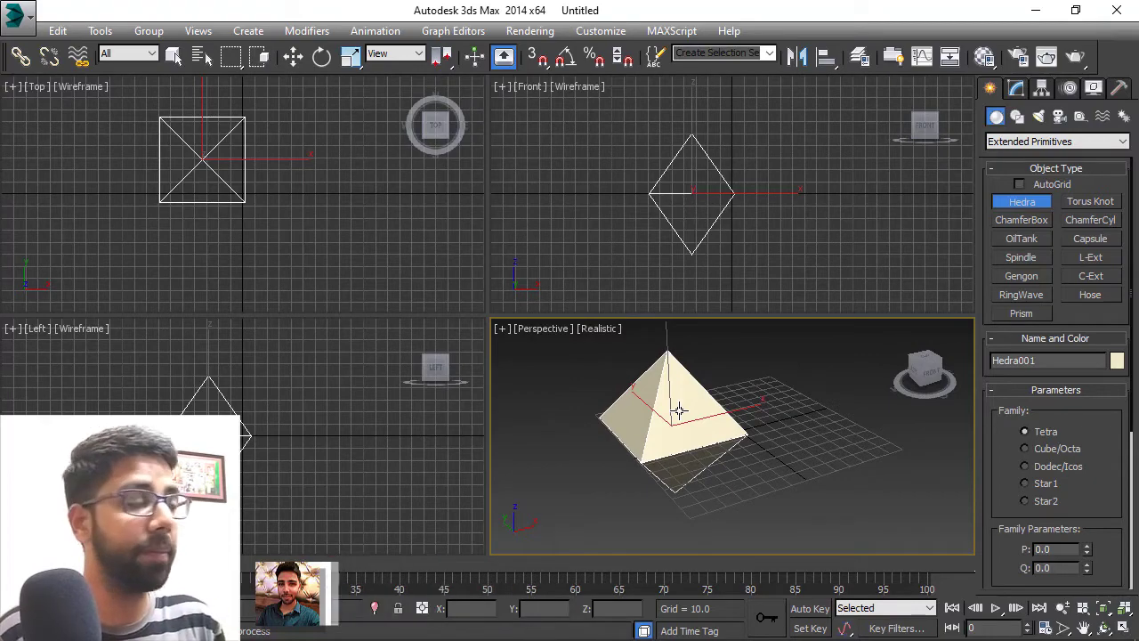
scroll(1018, 339, down, 3)
drag(1017, 339, 1049, 246)
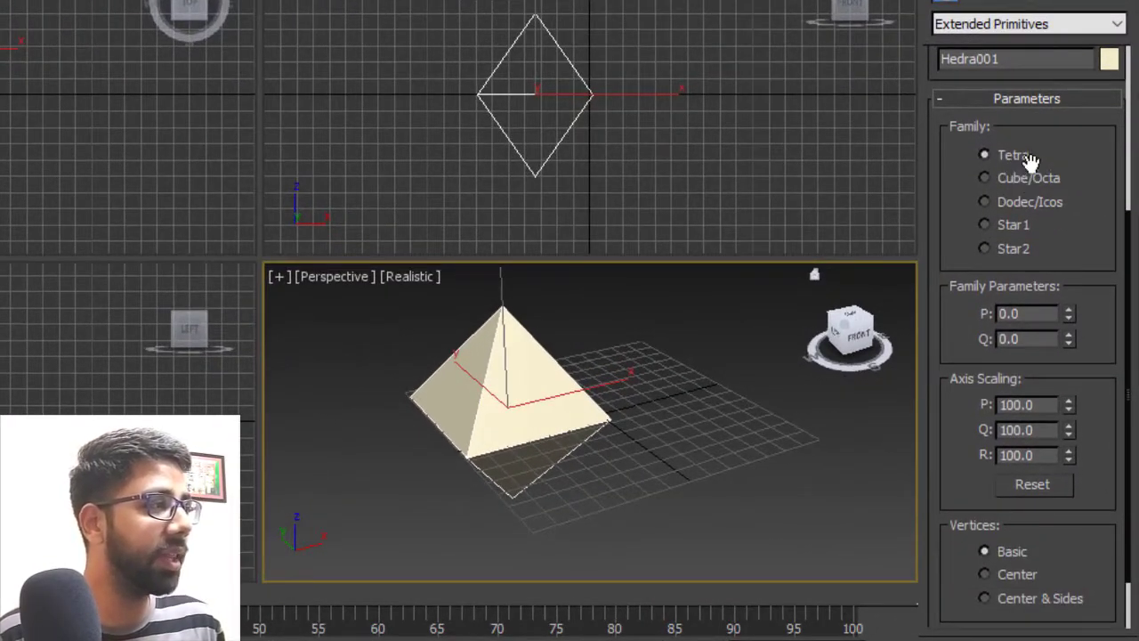
scroll(1041, 157, down, 1)
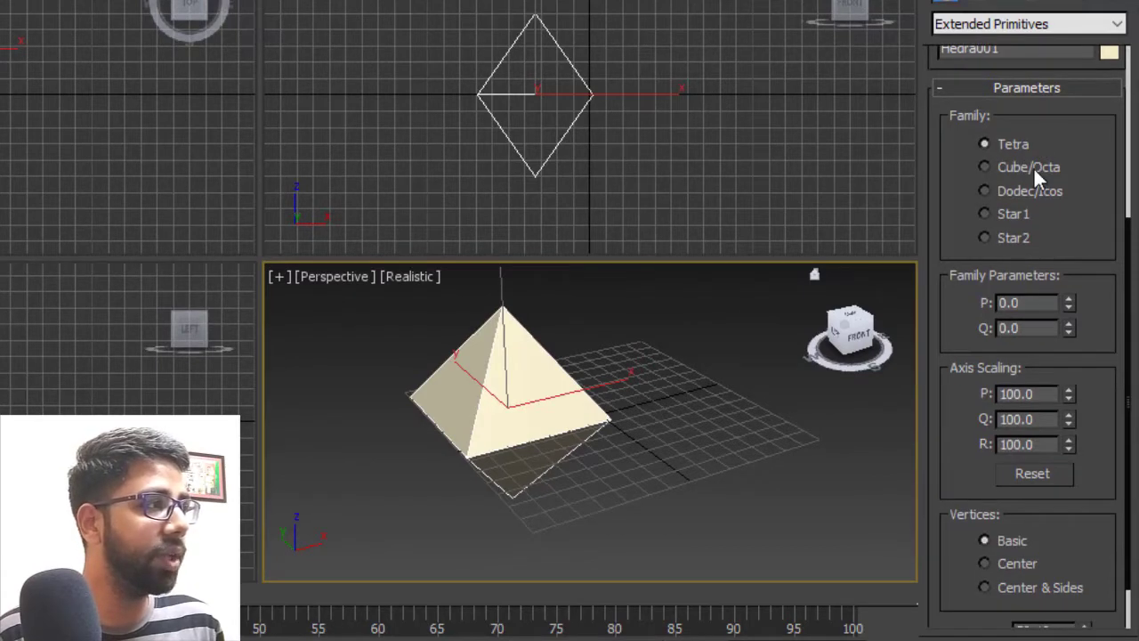
Cycle the Hedra through Cube/Octa, Dodec/Icos, Star1 and finally Star2, viewing each shape.
click(1034, 169)
mouse_move(676, 320)
alt+middle_down()
mouse_move(692, 394)
mouse_move(807, 393)
mouse_move(827, 489)
mouse_move(669, 522)
mouse_move(615, 454)
mouse_move(641, 418)
alt+middle_up()
click(1030, 192)
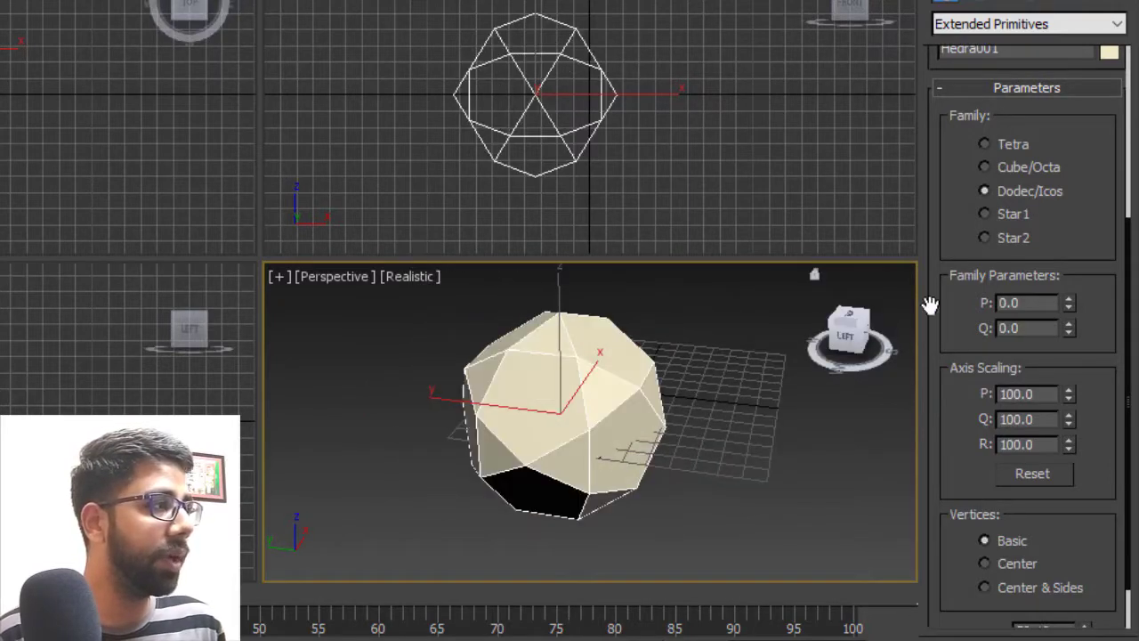
mouse_move(666, 477)
alt+middle_down()
mouse_move(752, 421)
mouse_move(656, 457)
mouse_move(534, 450)
mouse_move(394, 484)
mouse_move(460, 556)
mouse_move(534, 480)
alt+middle_up()
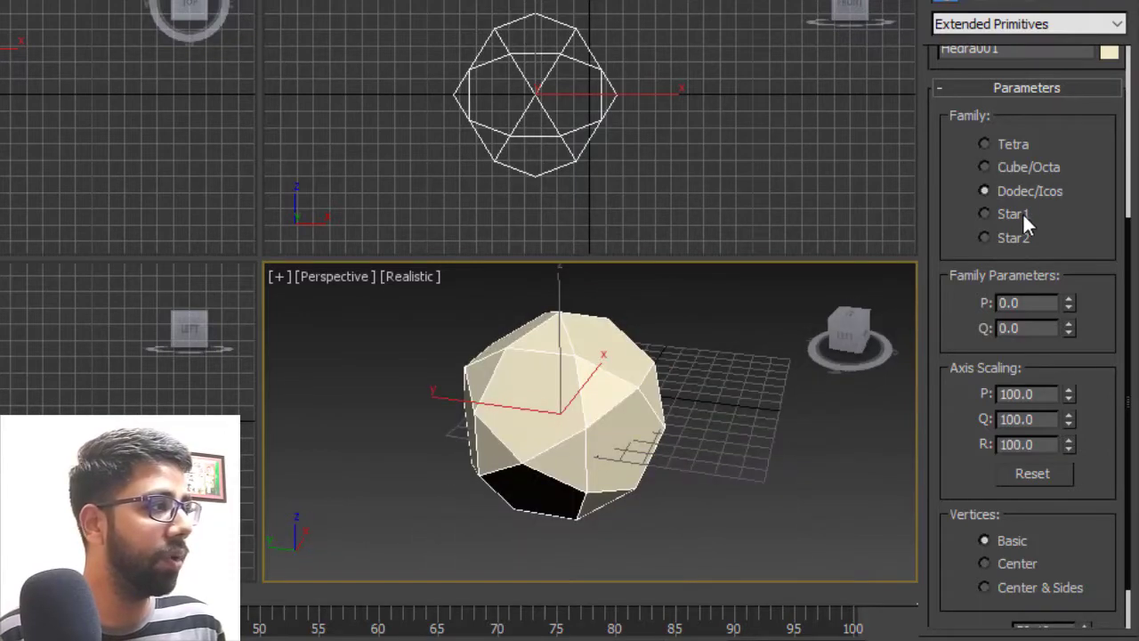
click(1024, 214)
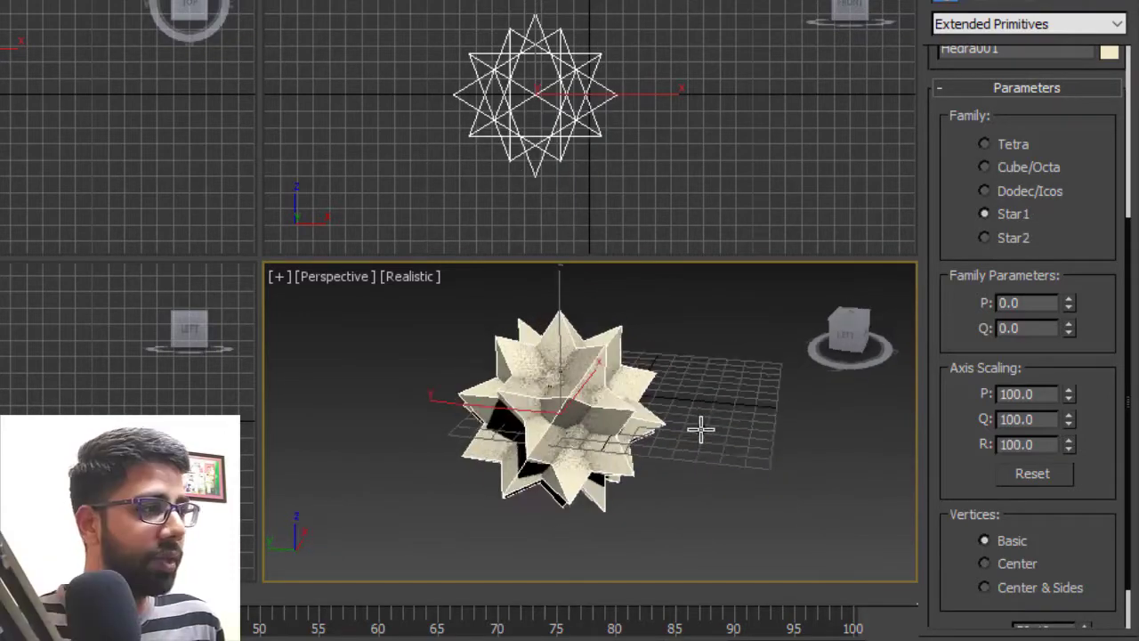
mouse_move(702, 429)
alt+middle_down()
mouse_move(775, 374)
mouse_move(827, 458)
mouse_move(407, 371)
mouse_move(562, 443)
alt+middle_up()
click(1015, 238)
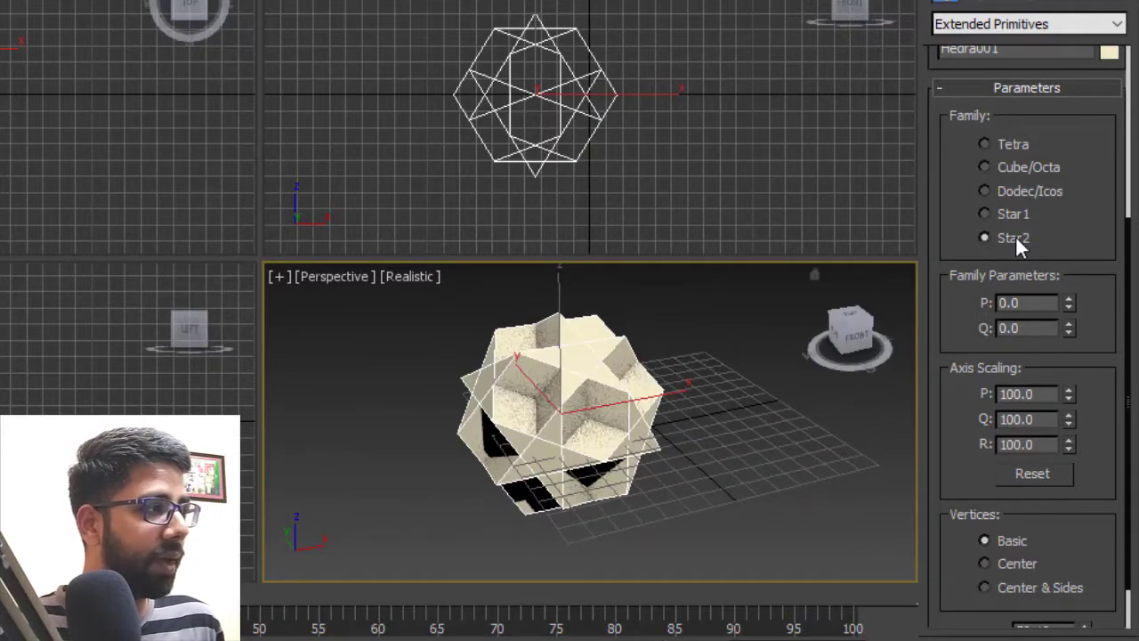
mouse_move(672, 452)
alt+middle_down()
mouse_move(679, 377)
mouse_move(791, 412)
mouse_move(779, 521)
mouse_move(582, 503)
mouse_move(541, 399)
mouse_move(513, 398)
mouse_move(532, 478)
mouse_move(579, 463)
alt+middle_up()
scroll(974, 287, down, 2)
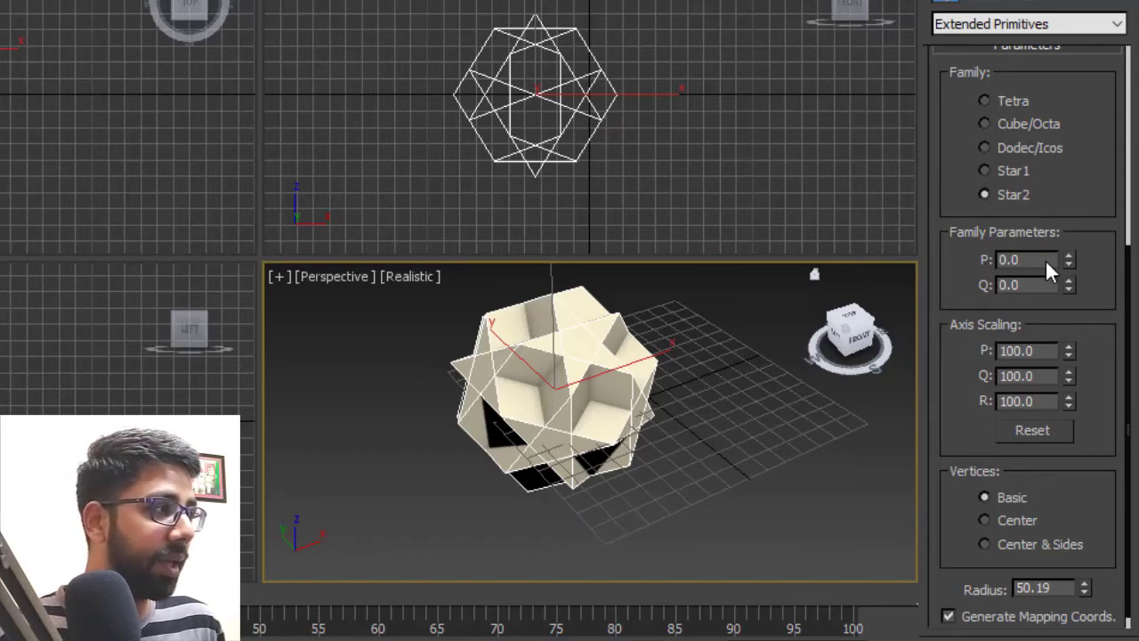
Set the Star2 family parameters to P 0.09 and Q 0.04.
mouse_move(1068, 252)
mouse_down()
mouse_move(1074, 184)
mouse_move(1081, 216)
mouse_up()
scroll(1080, 216, up, 1)
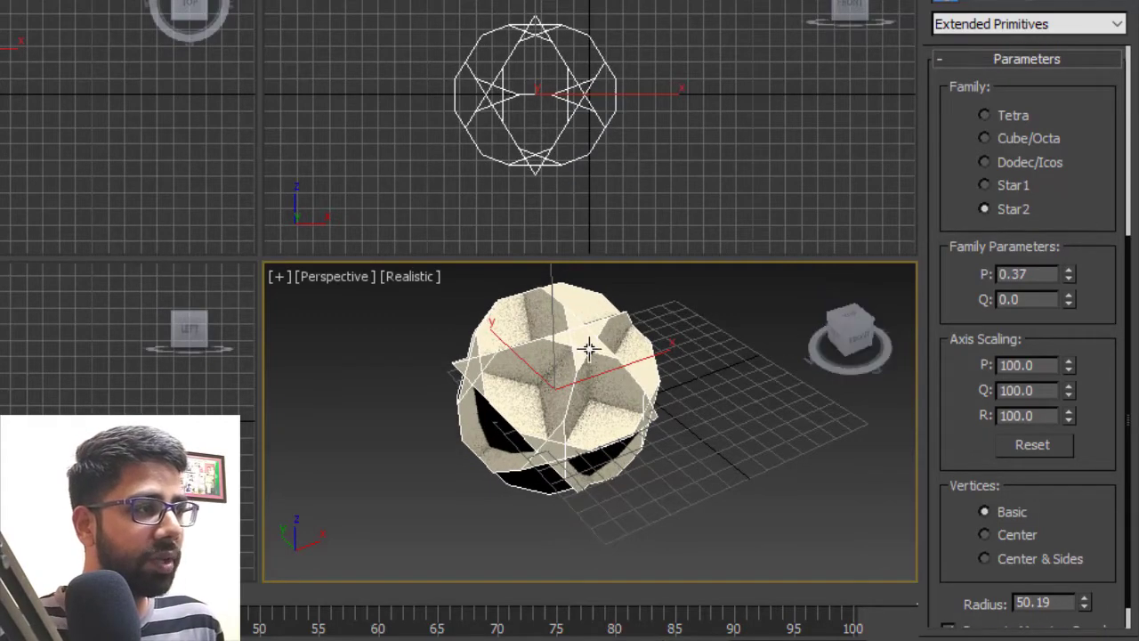
scroll(593, 343, up, 5)
scroll(618, 364, down, 3)
mouse_move(1077, 283)
mouse_down()
mouse_move(1074, 232)
mouse_move(1072, 341)
mouse_up()
mouse_move(1071, 301)
mouse_down()
mouse_move(1077, 277)
mouse_move(1079, 290)
mouse_up()
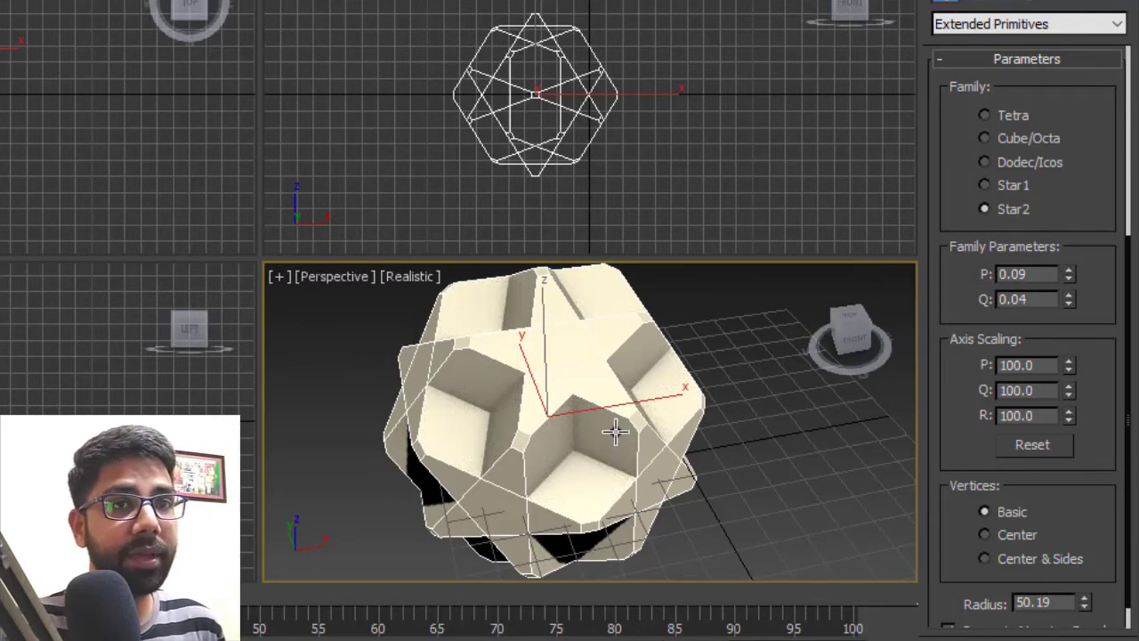
scroll(967, 364, down, 2)
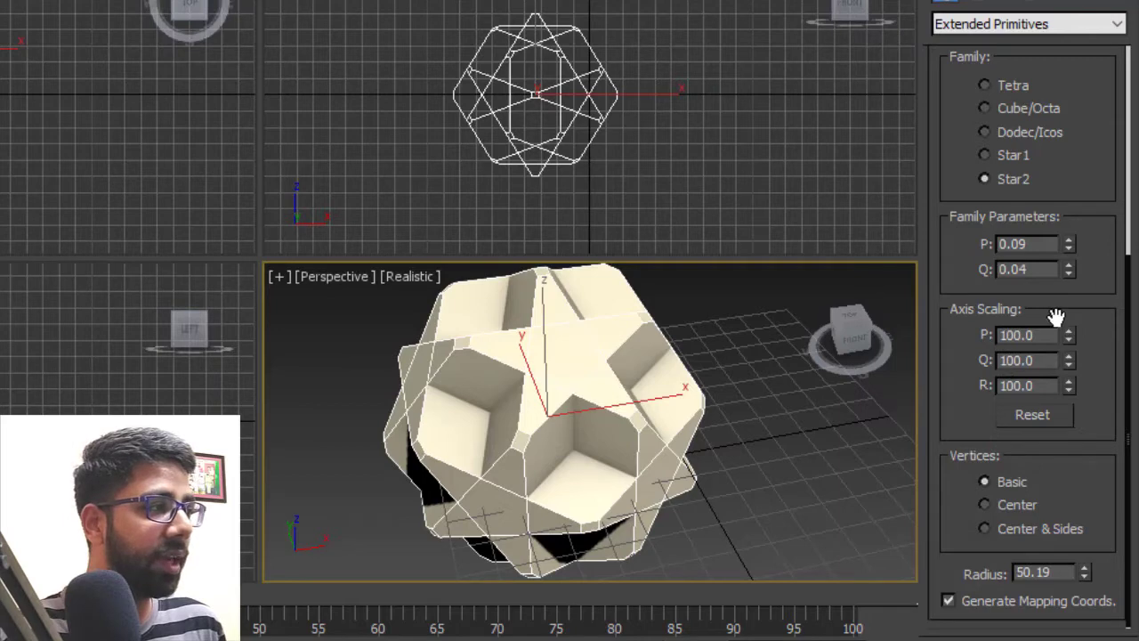
drag(1070, 339, 1087, 276)
mouse_move(695, 486)
alt+middle_down()
mouse_move(795, 407)
mouse_move(863, 469)
mouse_move(796, 495)
mouse_move(666, 462)
mouse_move(682, 432)
mouse_move(721, 424)
alt+middle_up()
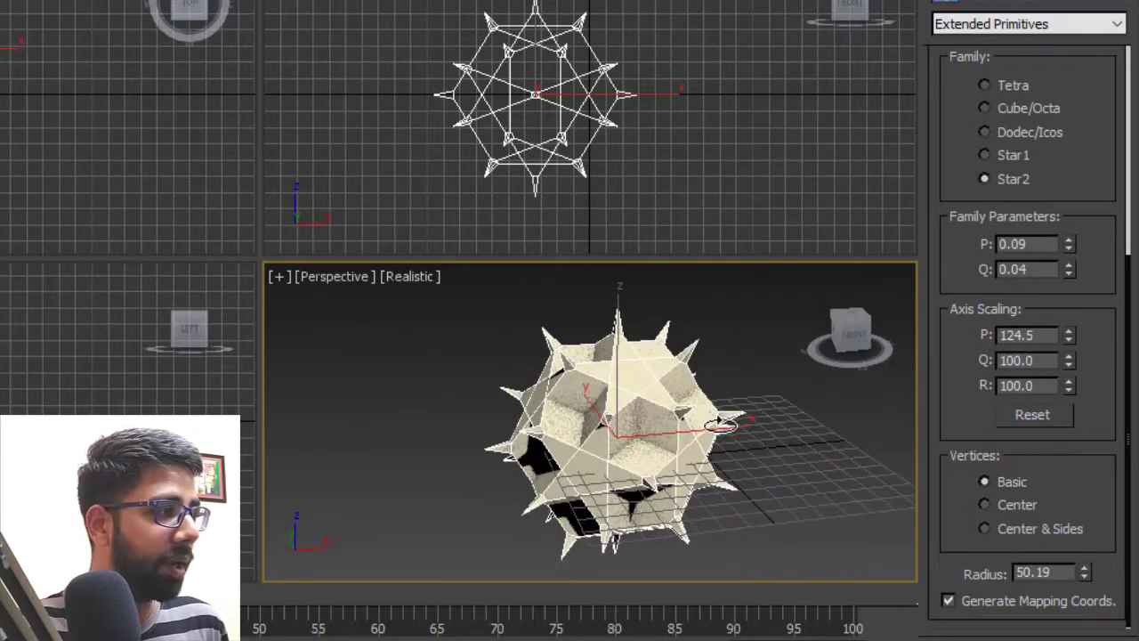
double_click(1024, 335)
text(100)
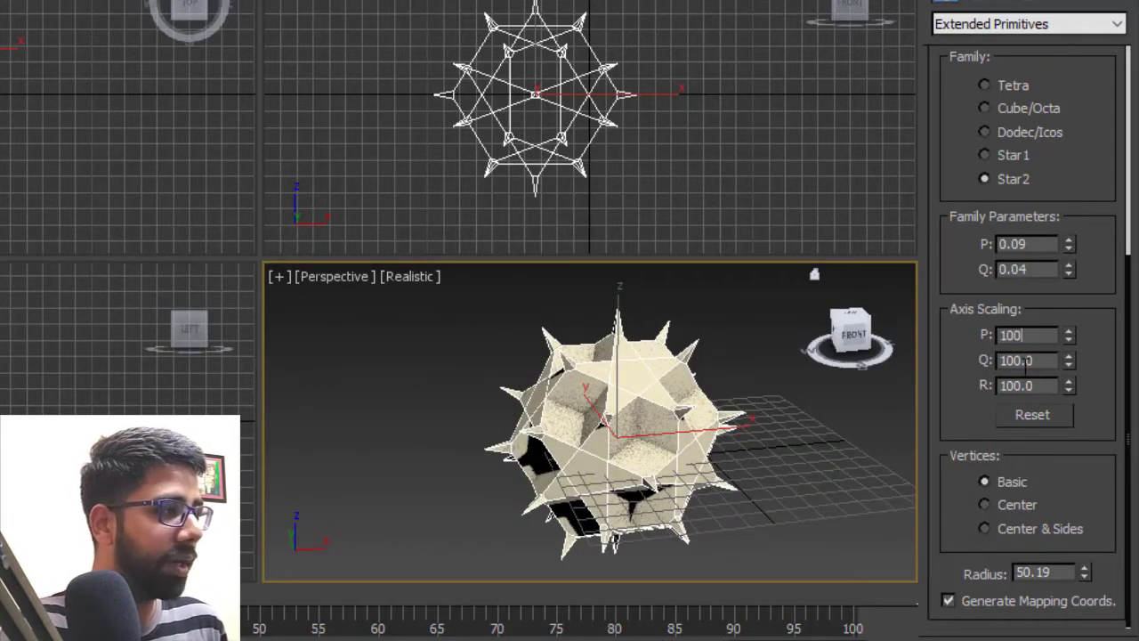
key(Tab)
drag(1069, 365, 1082, 268)
mouse_move(562, 484)
alt+middle_down()
mouse_move(662, 445)
mouse_move(626, 414)
mouse_move(835, 419)
alt+middle_up()
scroll(661, 445, up, 3)
mouse_move(1073, 367)
mouse_down()
mouse_move(1057, 352)
mouse_move(1048, 602)
mouse_move(1068, 451)
mouse_up()
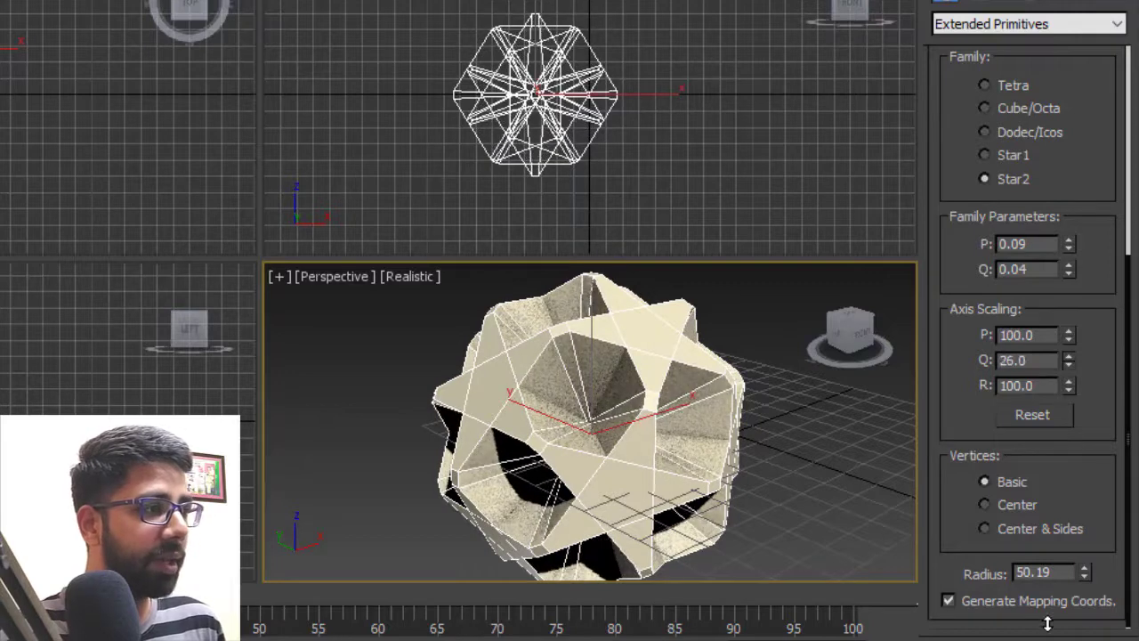
drag(1069, 389, 1071, 336)
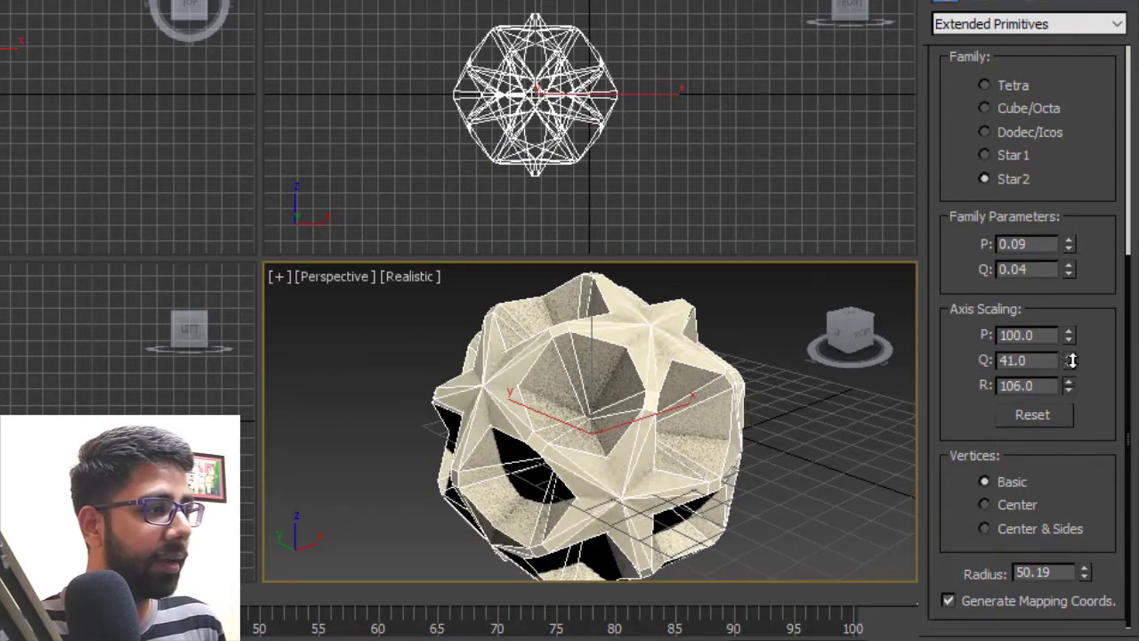
alt+middle_drag(665, 496, 660, 454)
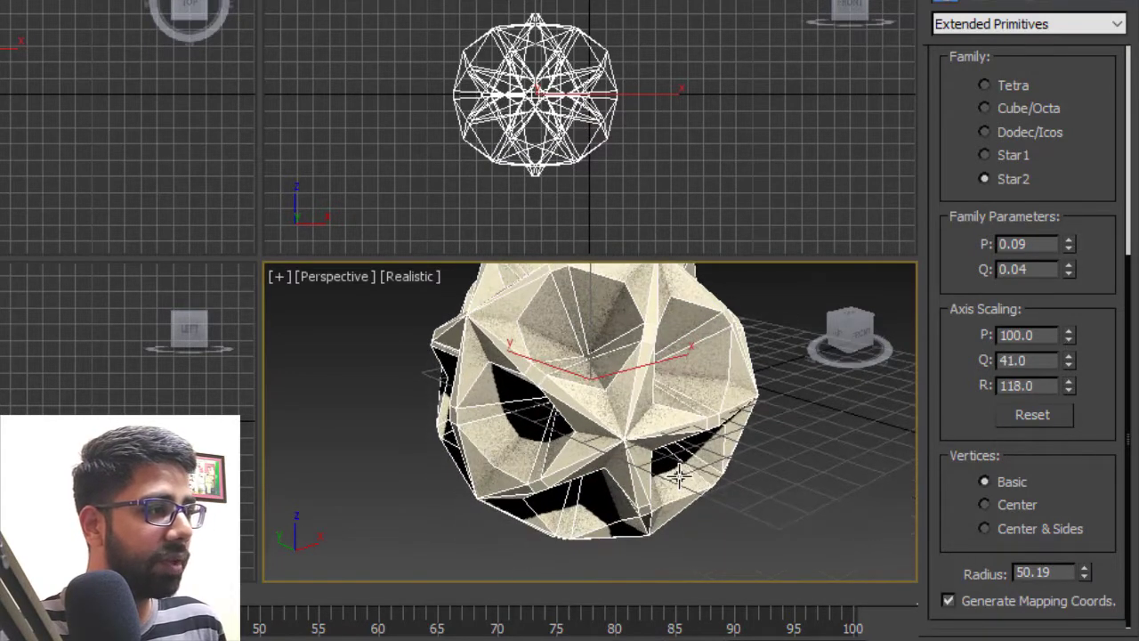
scroll(623, 431, up, 3)
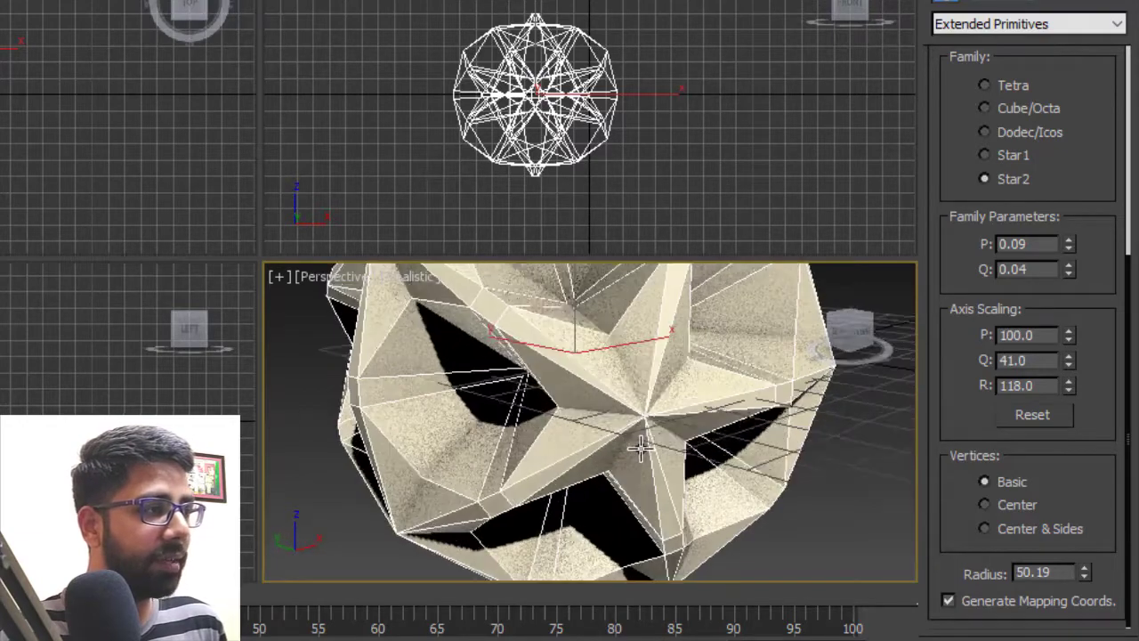
middle_drag(664, 440, 656, 458)
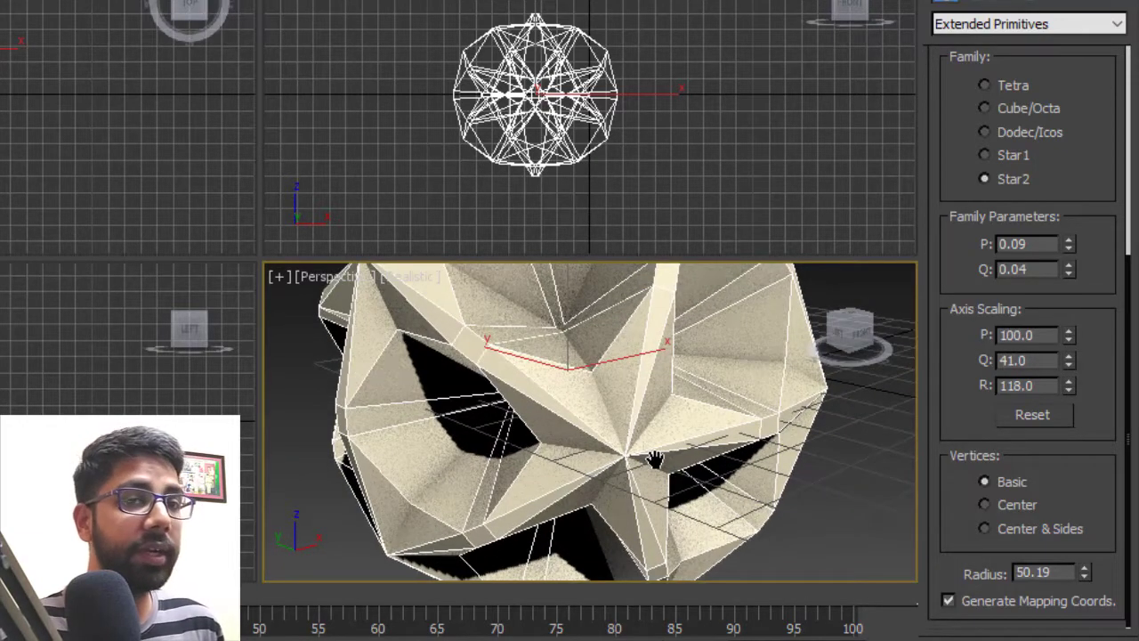
double_click(1037, 361)
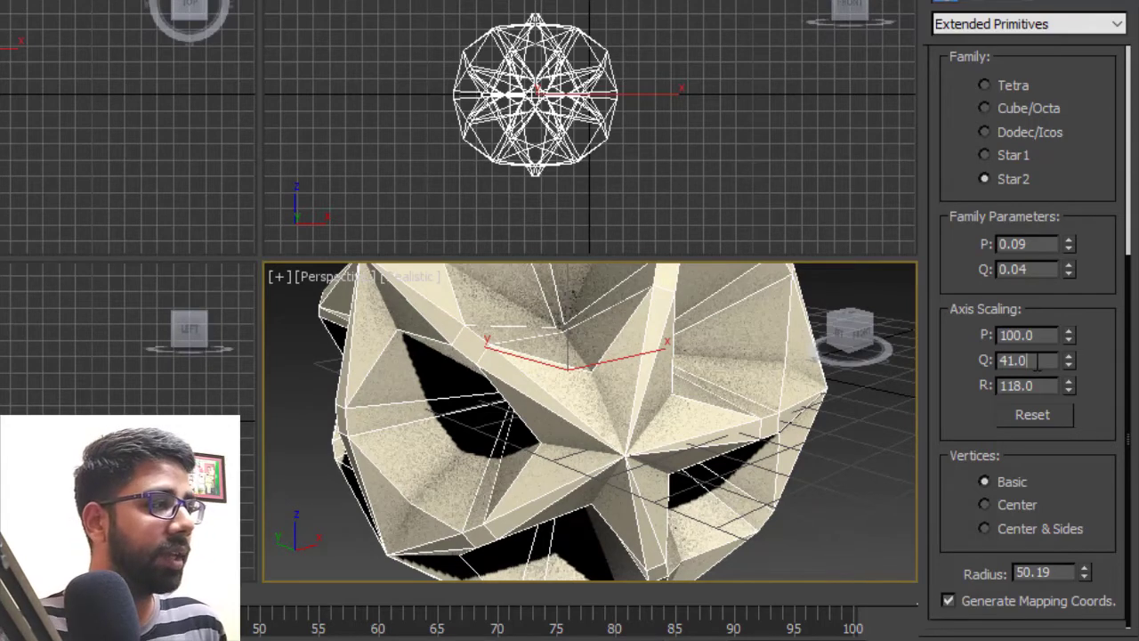
text(100)
key(Tab)
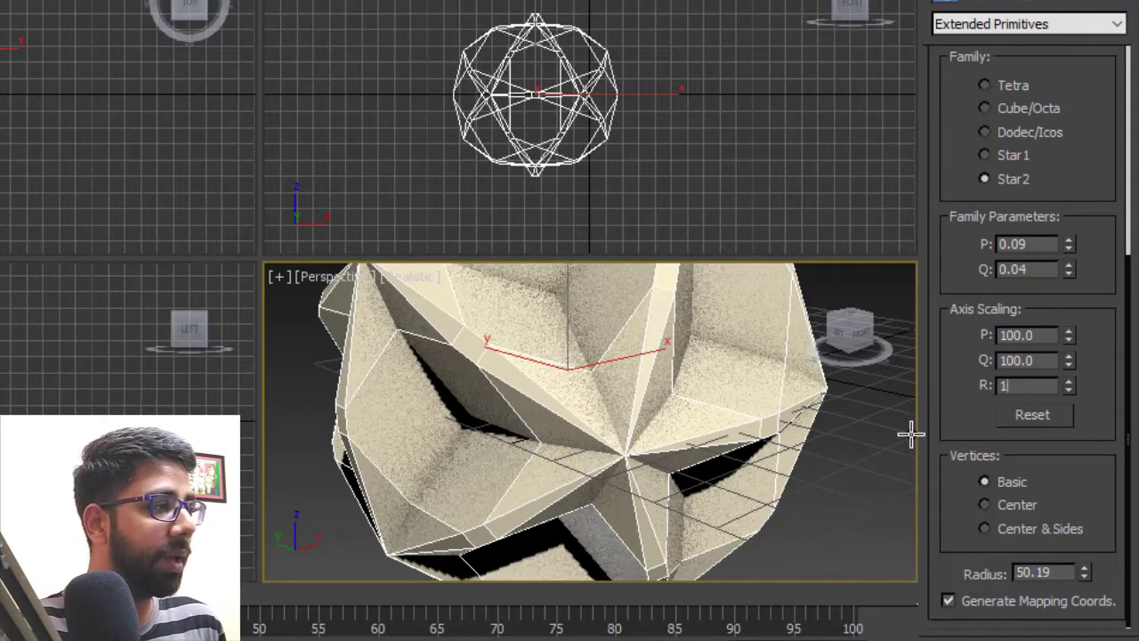
text(00.0)
key(Return)
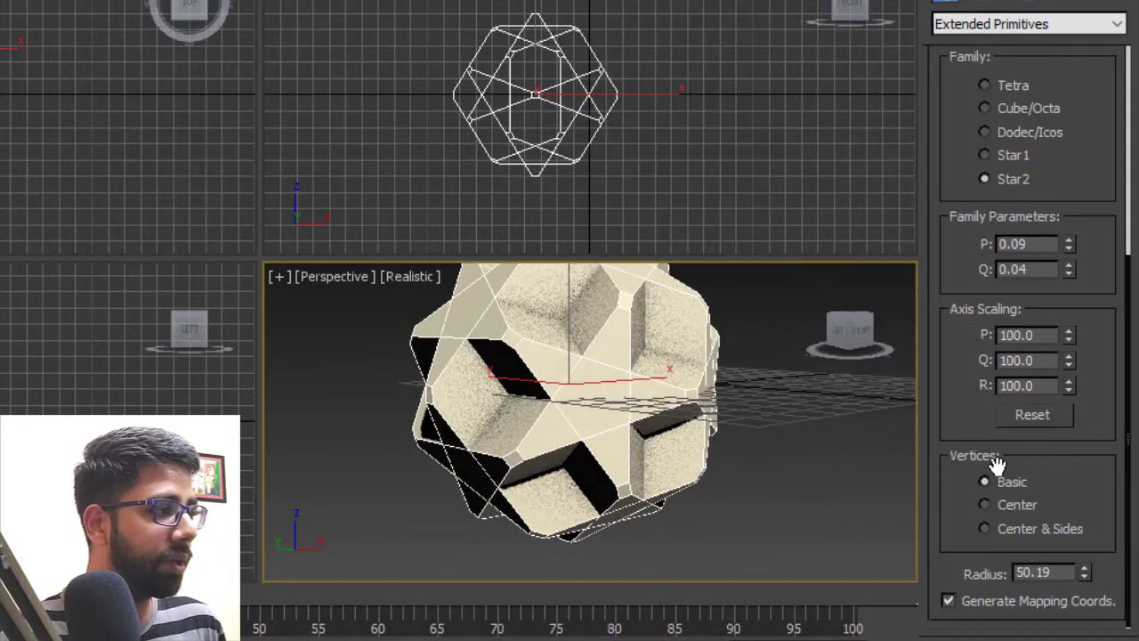
Try Center, then Center & Sides vertex placement on the restored Star2 star.
alt+middle_drag(540, 429, 546, 439)
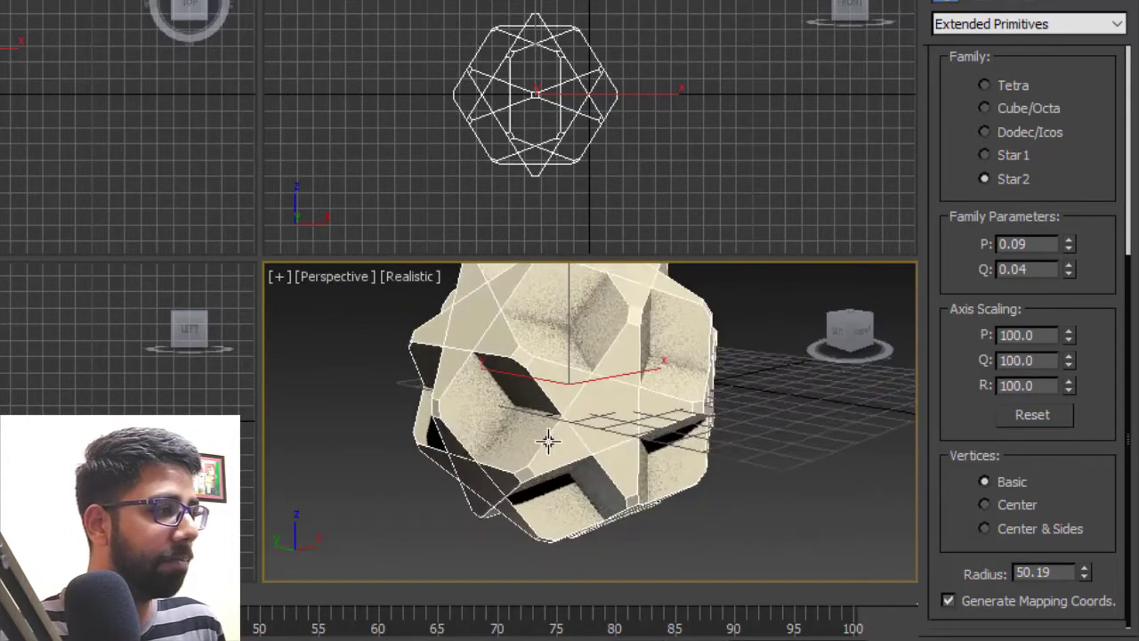
click(985, 505)
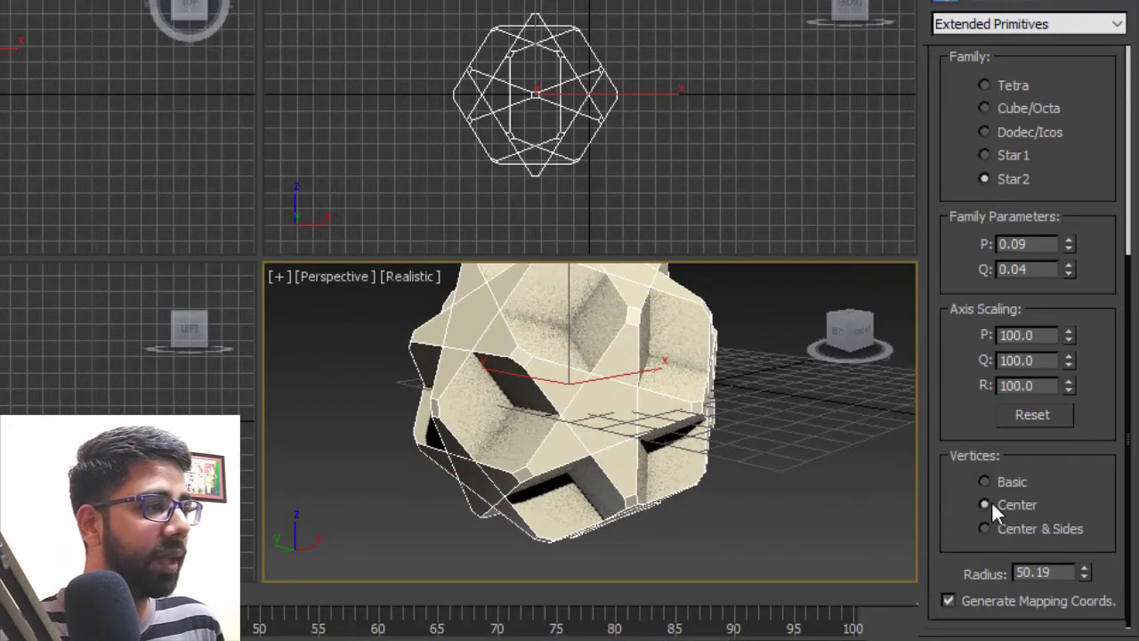
mouse_move(572, 448)
alt+middle_down()
mouse_move(810, 457)
mouse_move(517, 460)
alt+middle_up()
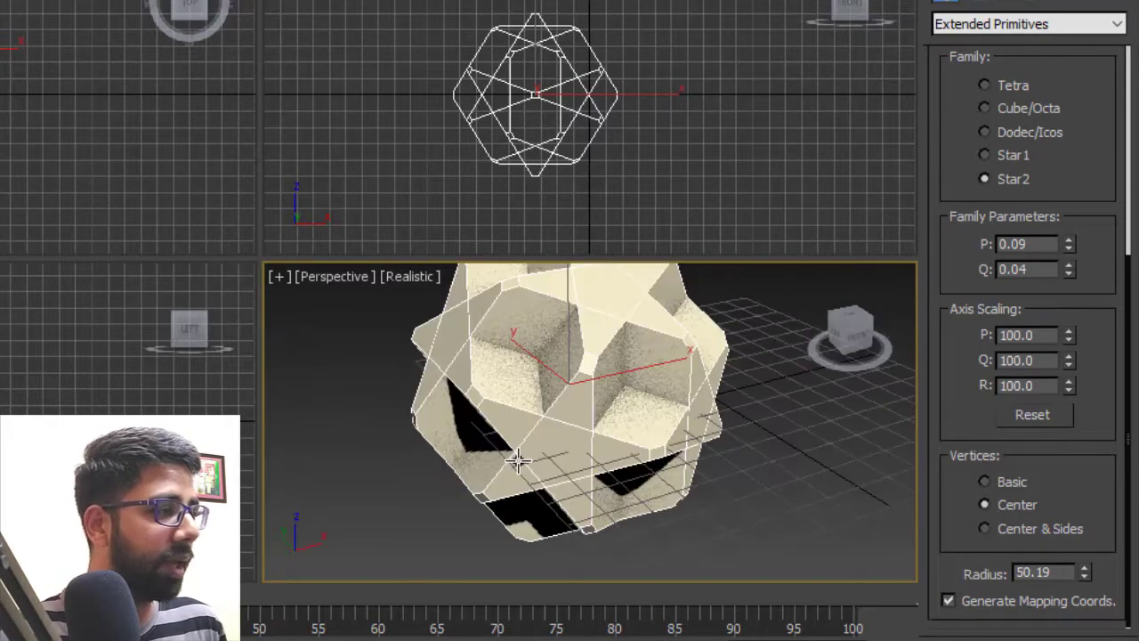
click(1016, 530)
mouse_move(543, 386)
alt+middle_down()
mouse_move(575, 443)
mouse_move(616, 445)
alt+middle_up()
Shrink the star's radius to 39.148.
mouse_move(1088, 577)
mouse_down()
mouse_move(1089, 478)
mouse_move(1086, 579)
mouse_move(1099, 555)
mouse_move(1101, 606)
mouse_move(1098, 575)
mouse_move(1112, 596)
mouse_up()
alt+middle_drag(1112, 596, 611, 453)
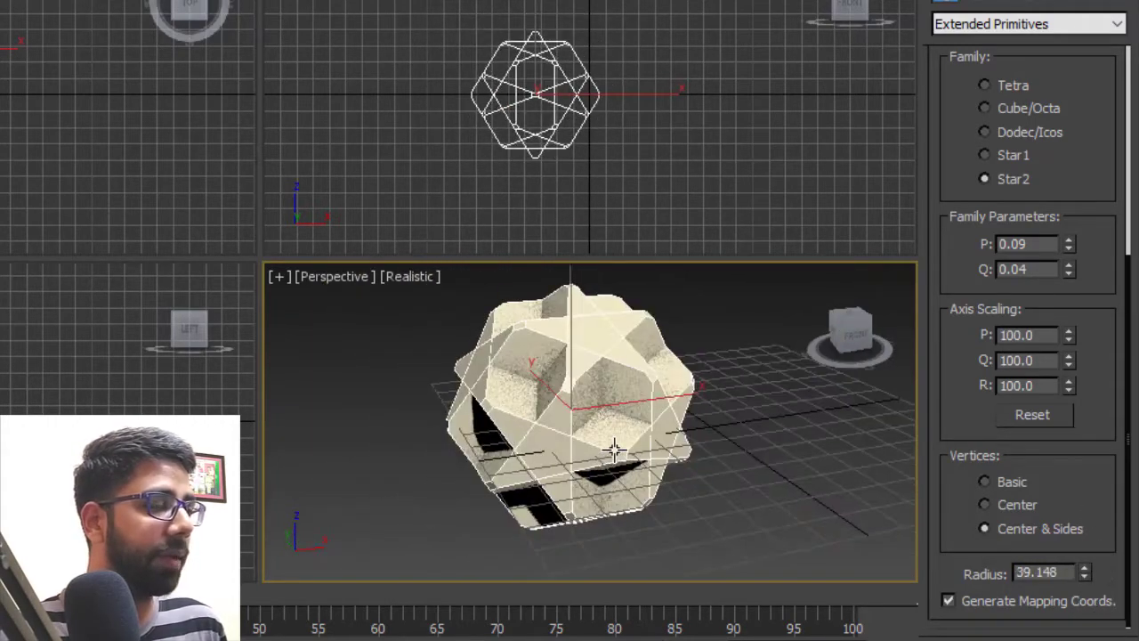
scroll(585, 382, up, 2)
scroll(585, 396, up, 2)
mouse_move(584, 395)
alt+middle_down()
mouse_move(910, 534)
mouse_move(613, 432)
alt+middle_up()
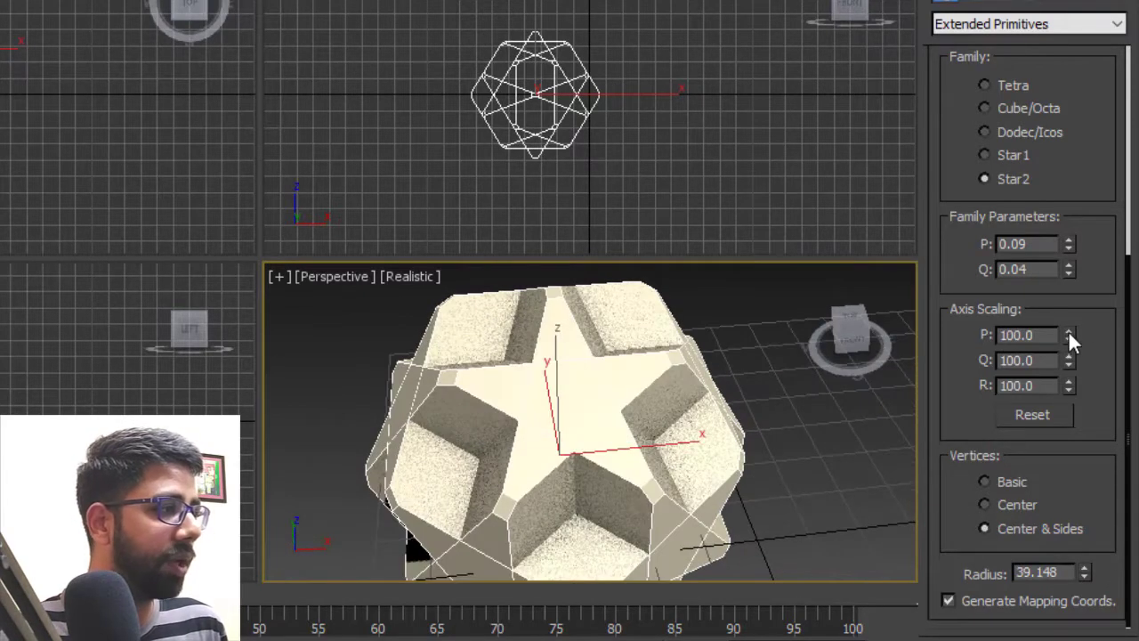
Stretch the spikes with Axis Scaling P and place vertices at face centres.
drag(1071, 337, 1071, 238)
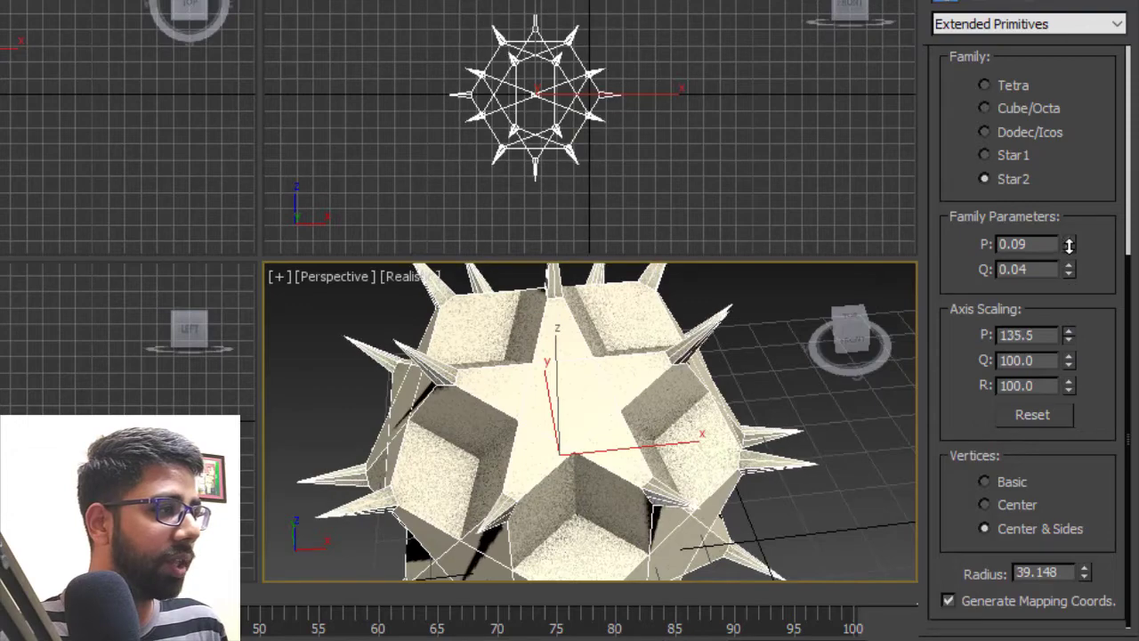
click(1017, 505)
scroll(641, 356, up, 3)
mouse_move(635, 356)
alt+middle_down()
mouse_move(600, 437)
mouse_move(620, 403)
mouse_move(588, 399)
mouse_move(579, 416)
alt+middle_up()
middle_drag(580, 435, 573, 428)
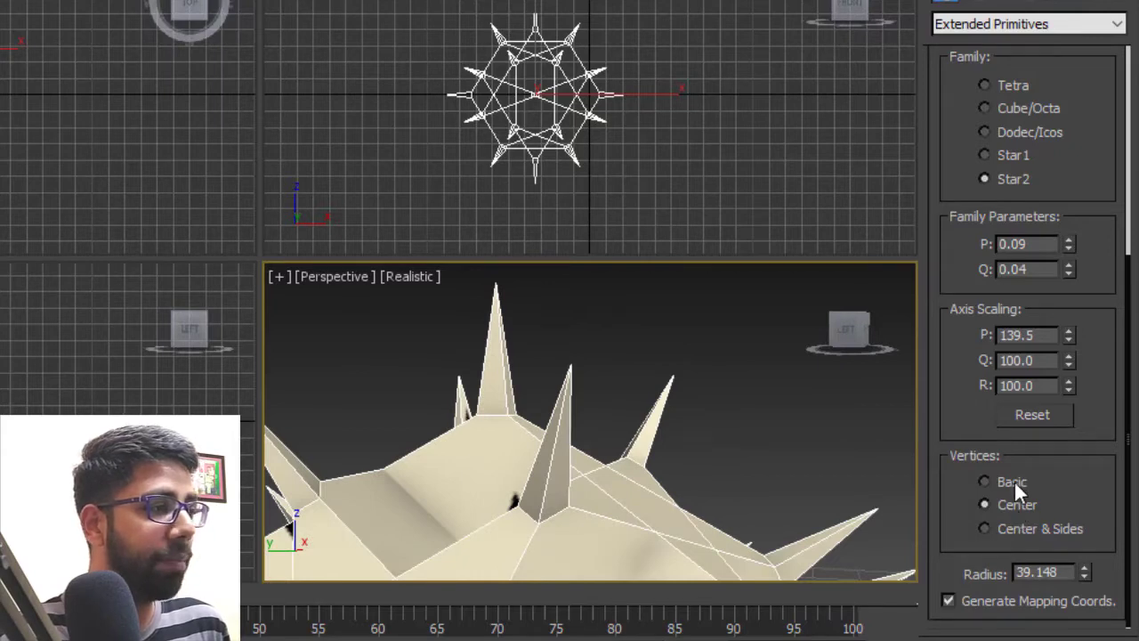
Compare Basic and Center & Sides vertices on the spiky star.
click(1014, 481)
mouse_move(663, 453)
alt+middle_down()
mouse_move(798, 440)
mouse_move(704, 432)
mouse_move(703, 443)
alt+middle_up()
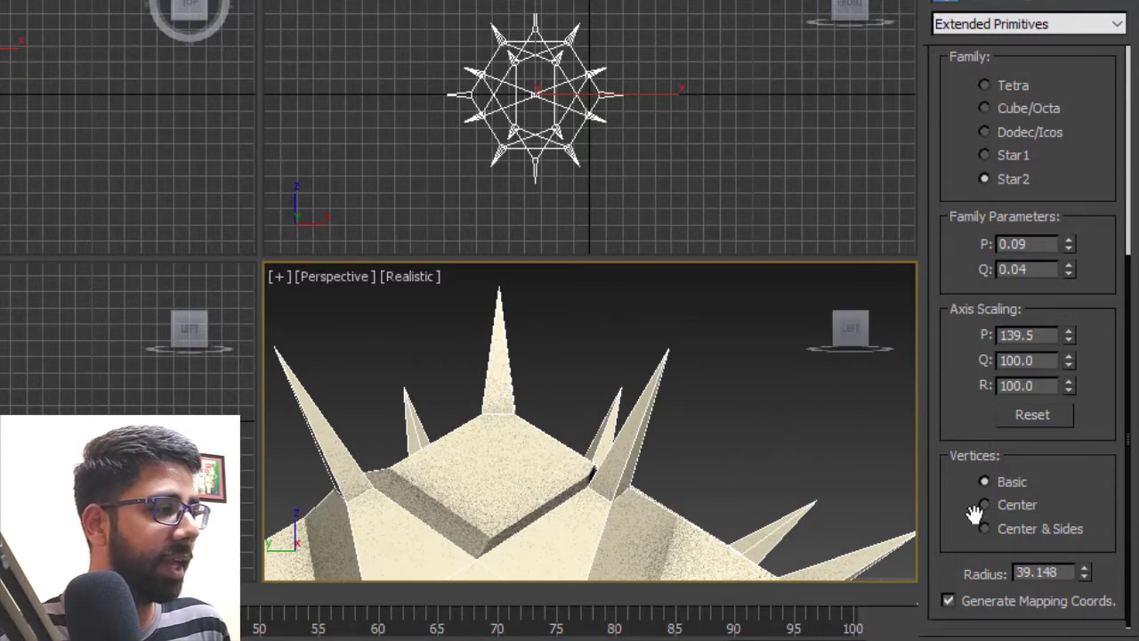
click(1071, 532)
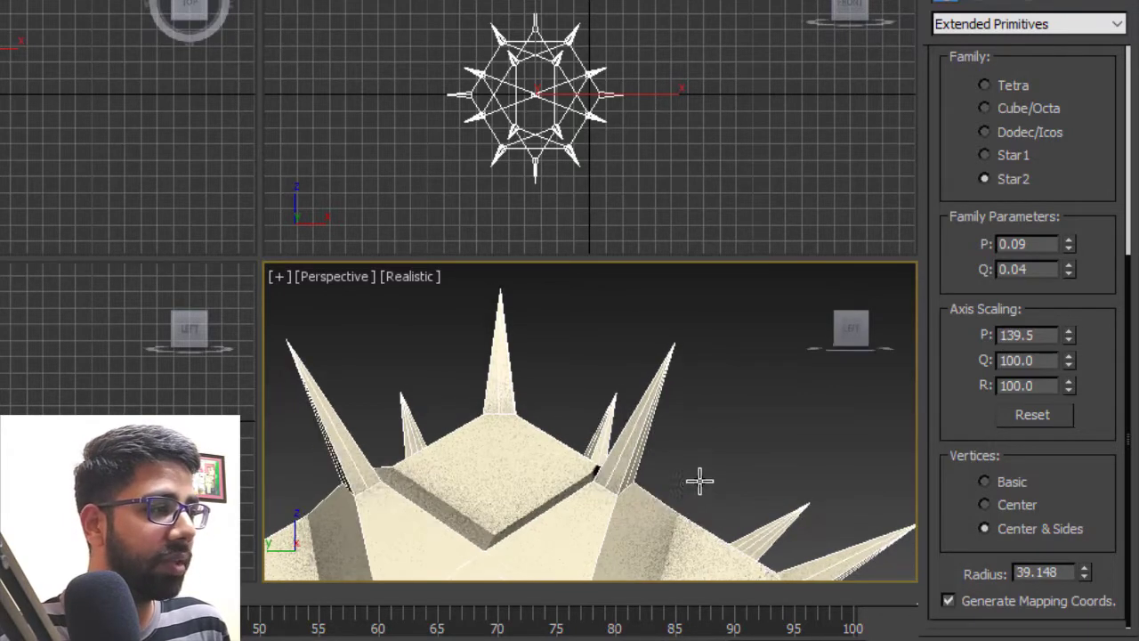
alt+middle_drag(697, 486, 676, 499)
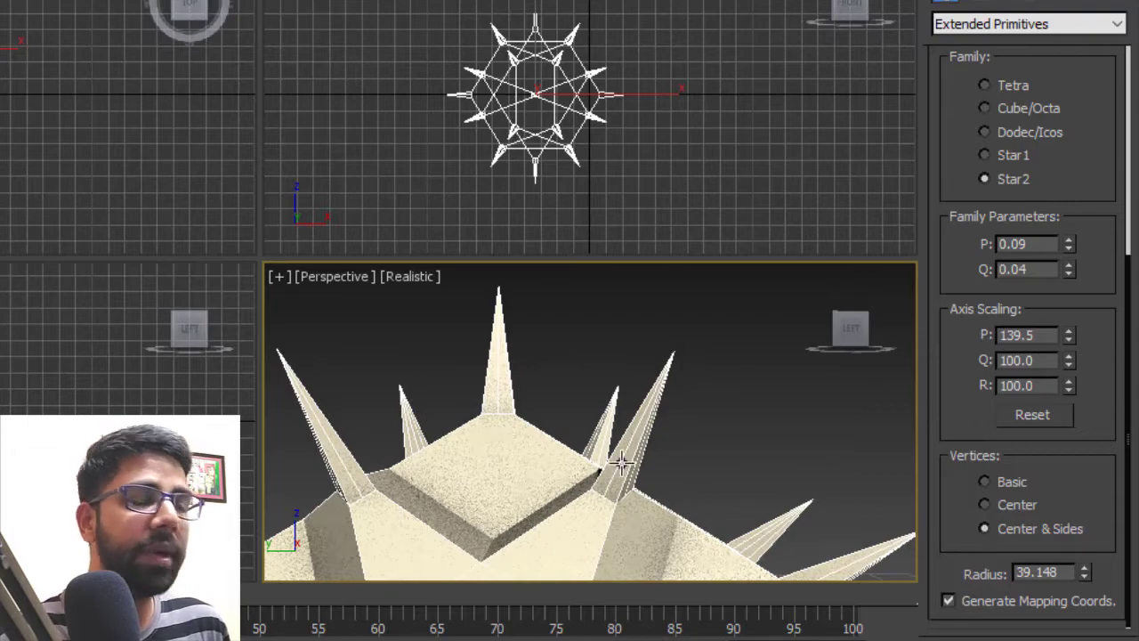
mouse_move(620, 466)
alt+middle_down()
mouse_move(722, 412)
mouse_move(682, 437)
mouse_move(614, 433)
mouse_move(642, 469)
alt+middle_up()
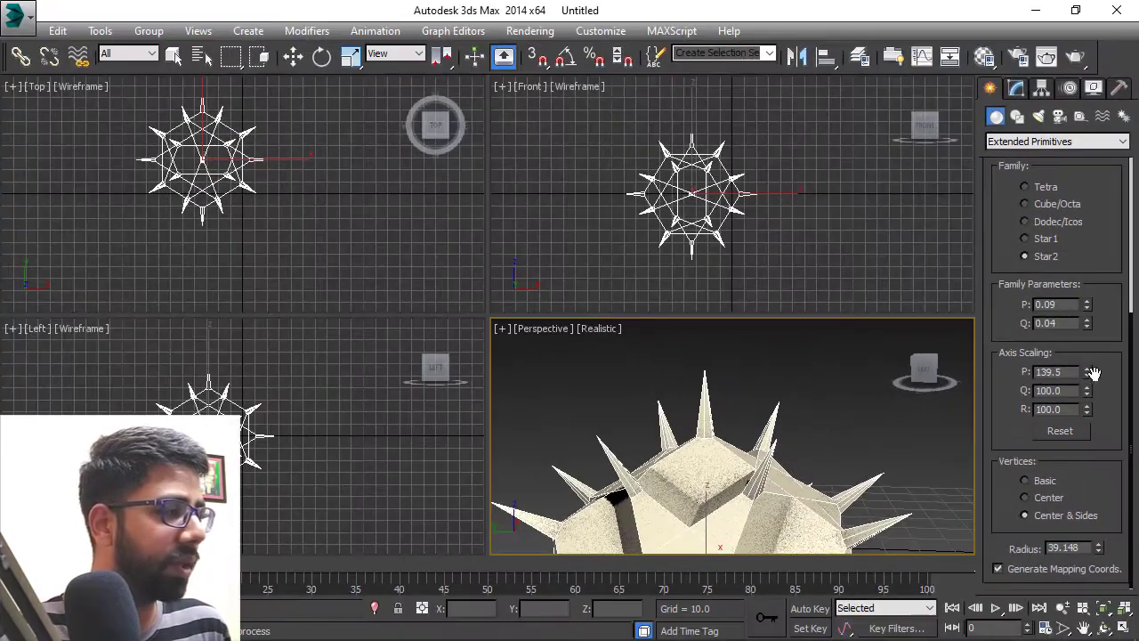
Reset Axis Scaling P to 100 and delete the polyhedron from the scene.
right_click(1087, 372)
key(Delete)
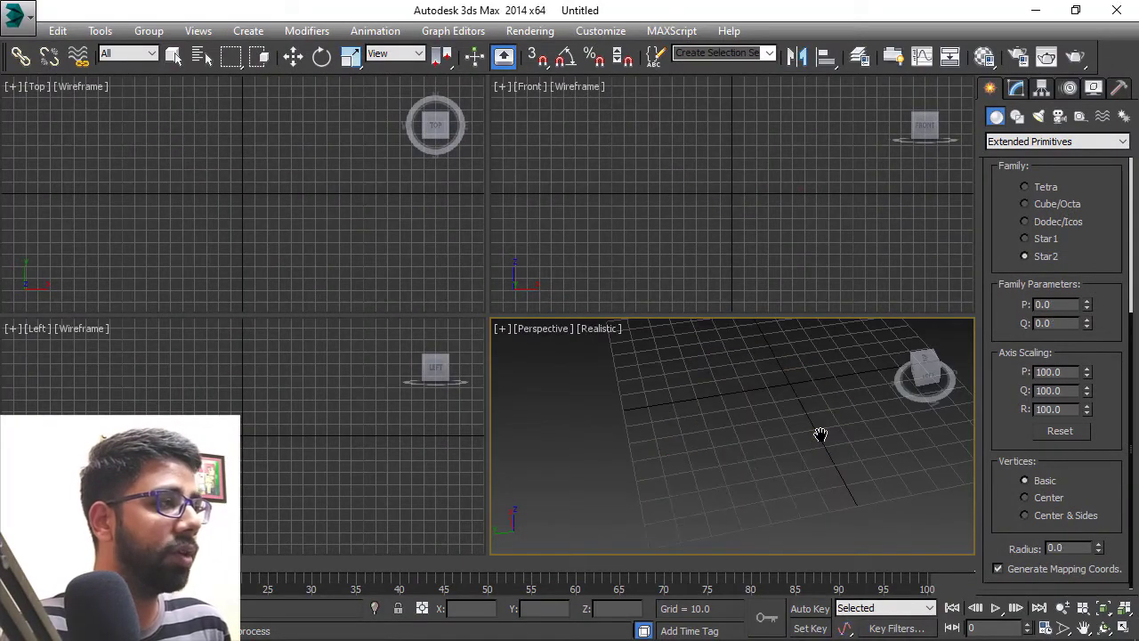
mouse_move(843, 429)
alt+middle_down()
mouse_move(775, 460)
mouse_move(785, 467)
alt+middle_up()
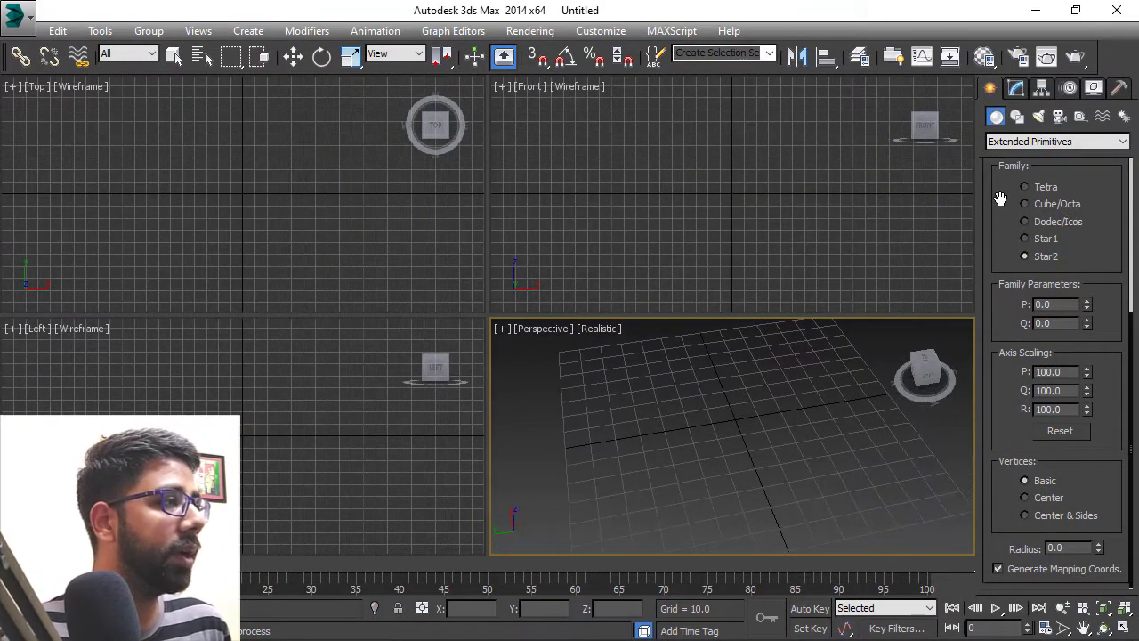
Draw a torus knot out from the grid centre, creating Torus Knot001.
scroll(1001, 197, up, 5)
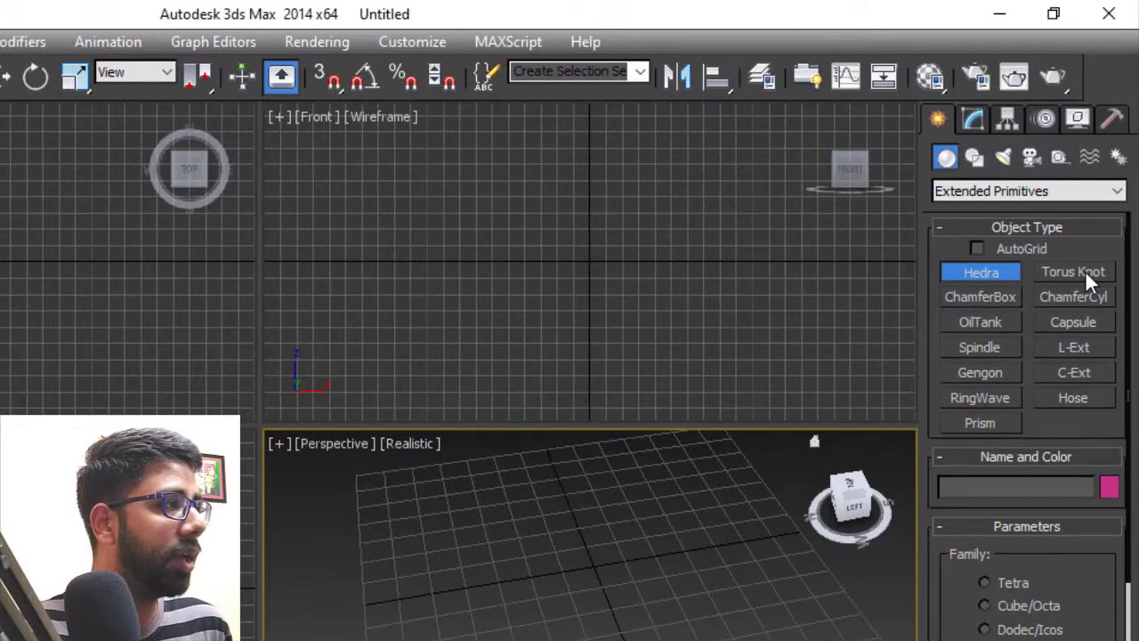
click(1086, 271)
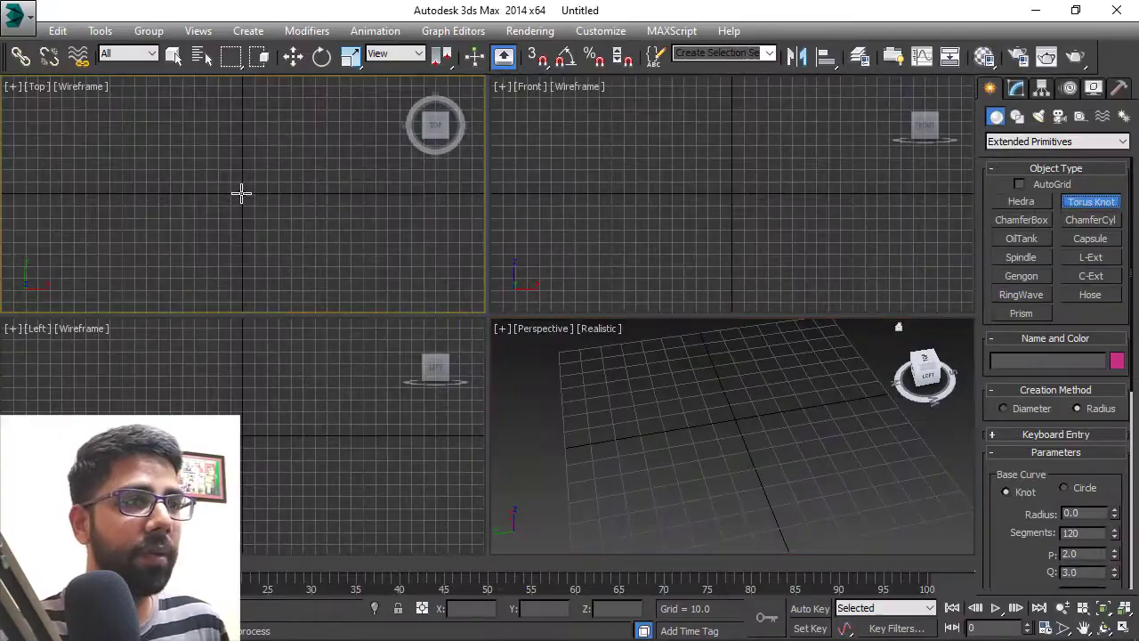
drag(242, 191, 290, 156)
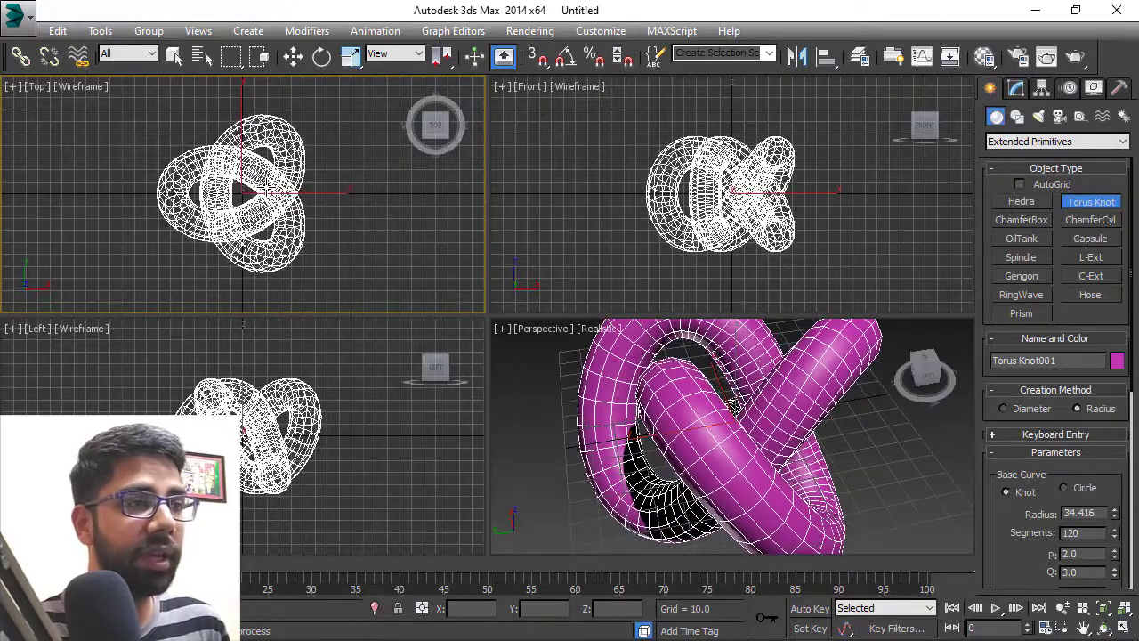
Switch the base curve to Circle and back to Knot, comparing the shapes.
alt+middle_drag(776, 452, 842, 436)
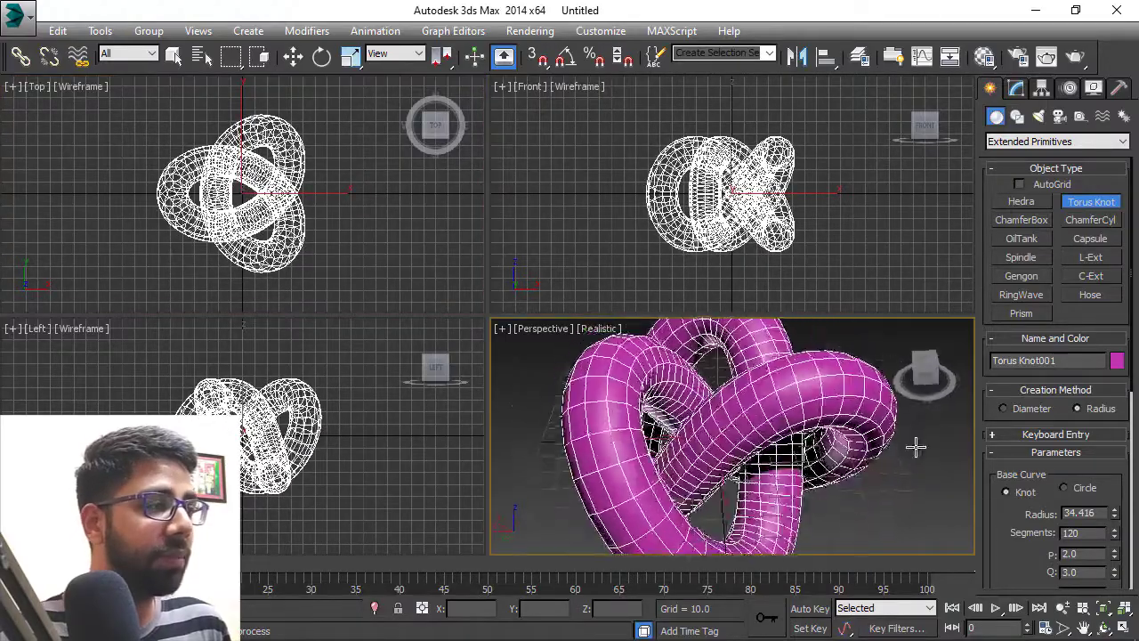
scroll(1082, 294, down, 5)
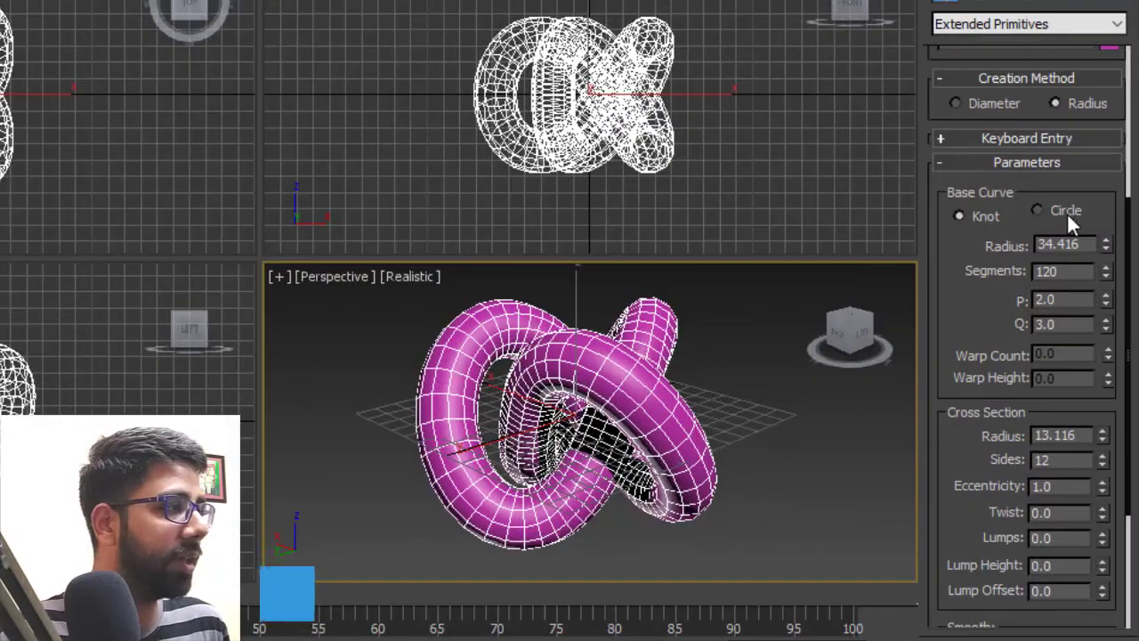
click(1086, 281)
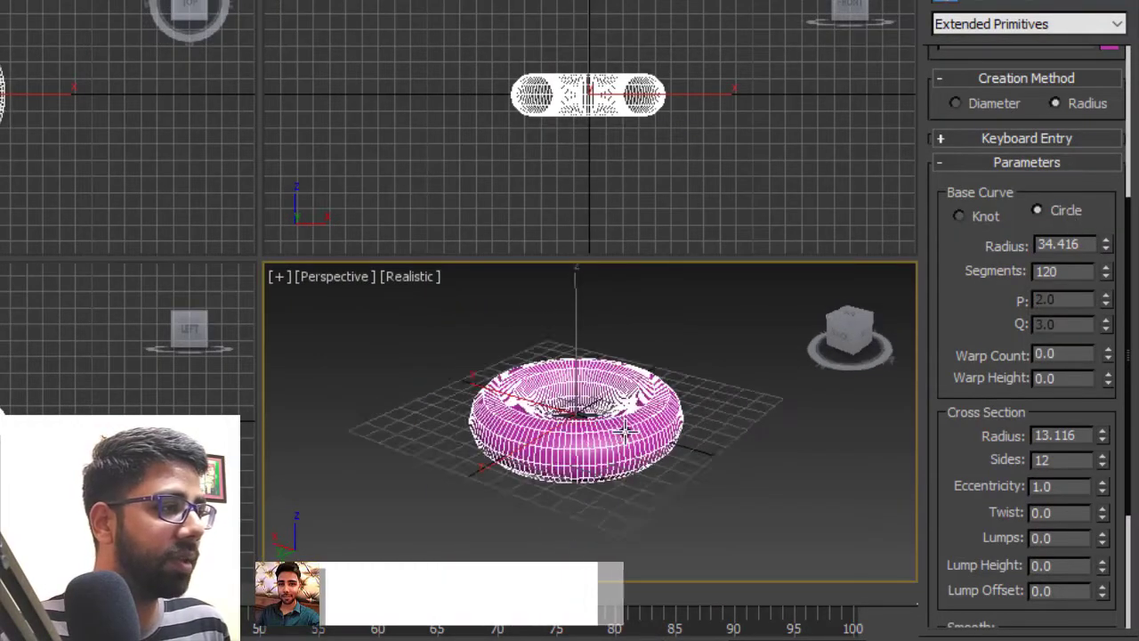
mouse_move(615, 427)
alt+middle_down()
mouse_move(628, 536)
mouse_move(663, 465)
alt+middle_up()
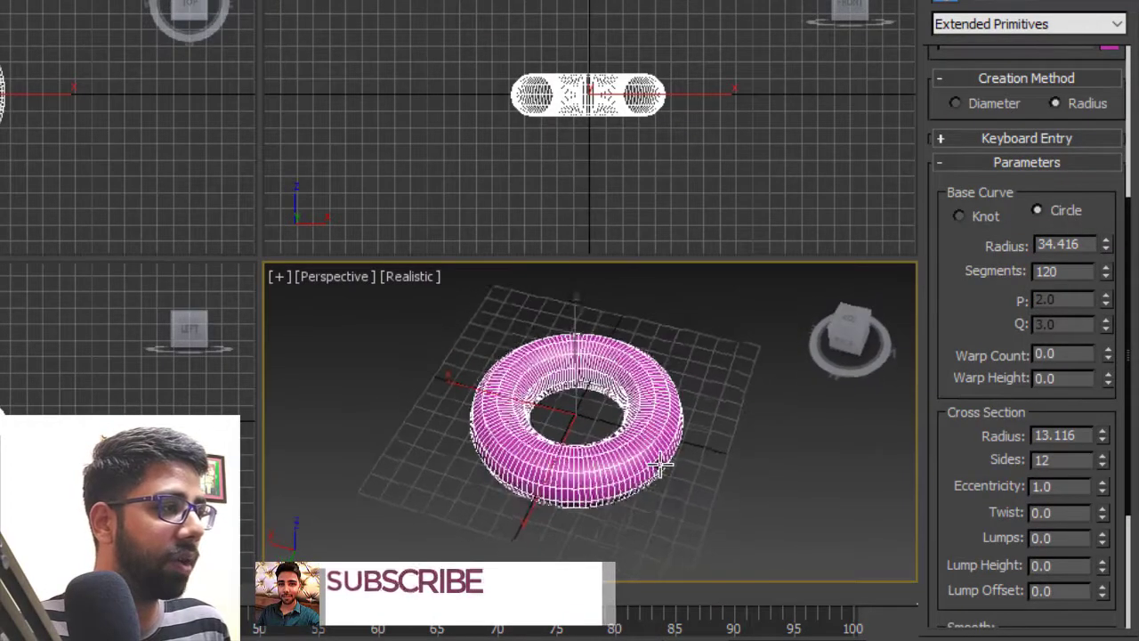
click(997, 217)
mouse_move(719, 412)
alt+middle_down()
mouse_move(934, 359)
mouse_move(813, 325)
mouse_move(840, 338)
mouse_move(691, 428)
alt+middle_up()
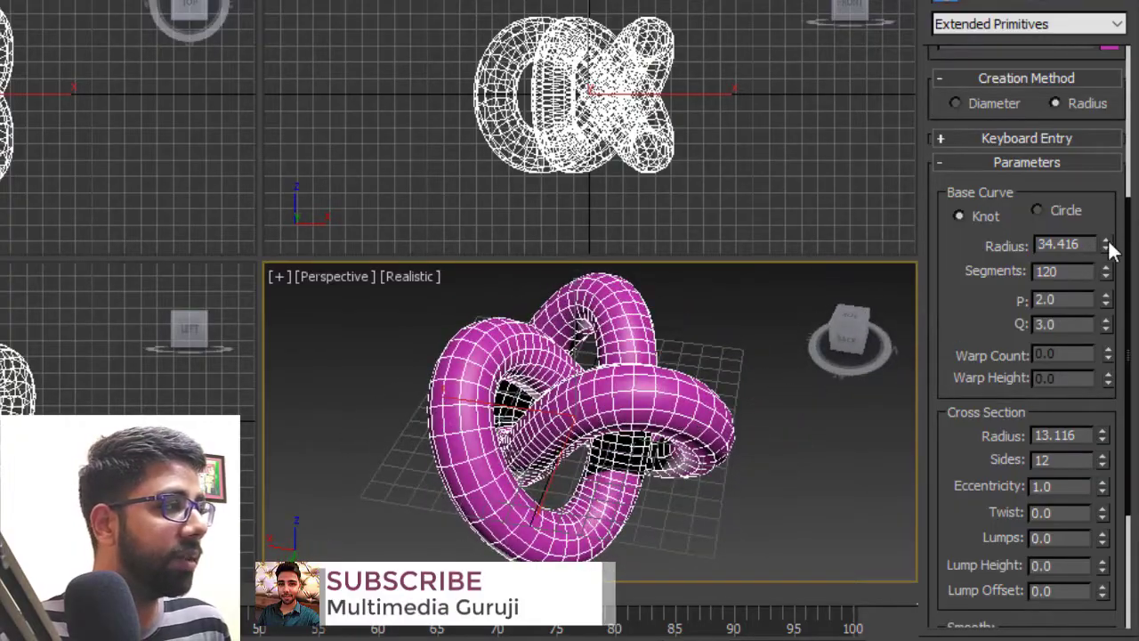
Set the knot's base radius to 42.676 and segments to 227.
mouse_move(1106, 245)
mouse_down()
mouse_move(1135, 316)
mouse_move(1135, 89)
mouse_move(1137, 232)
mouse_move(1137, 211)
mouse_up()
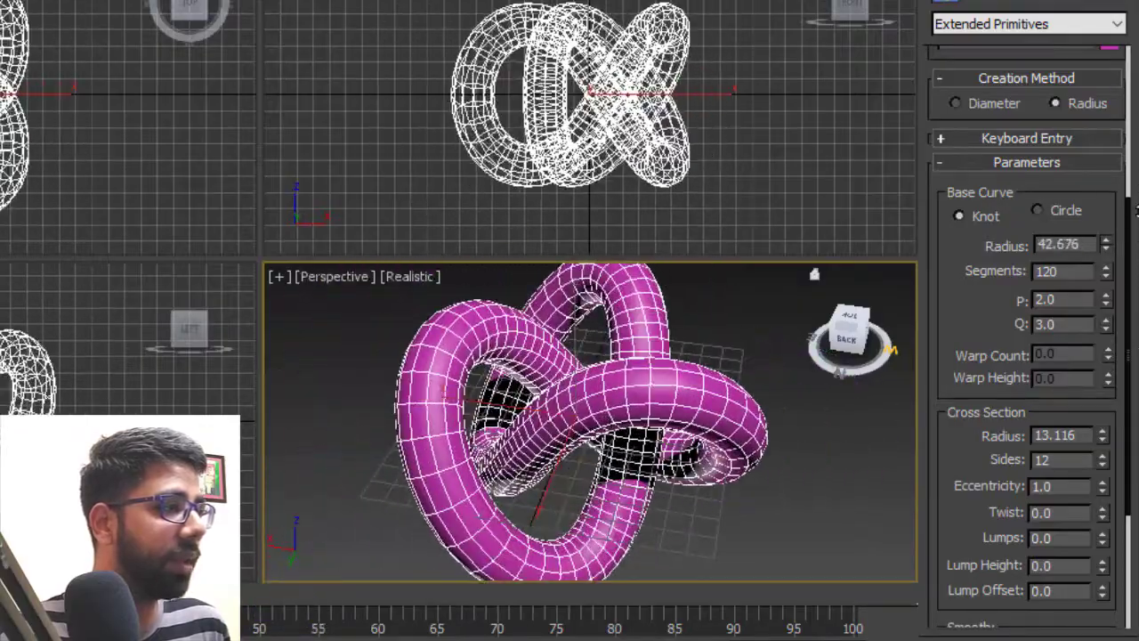
mouse_move(1113, 275)
mouse_down()
mouse_move(1113, 53)
mouse_move(1136, 532)
mouse_move(1133, 475)
mouse_up()
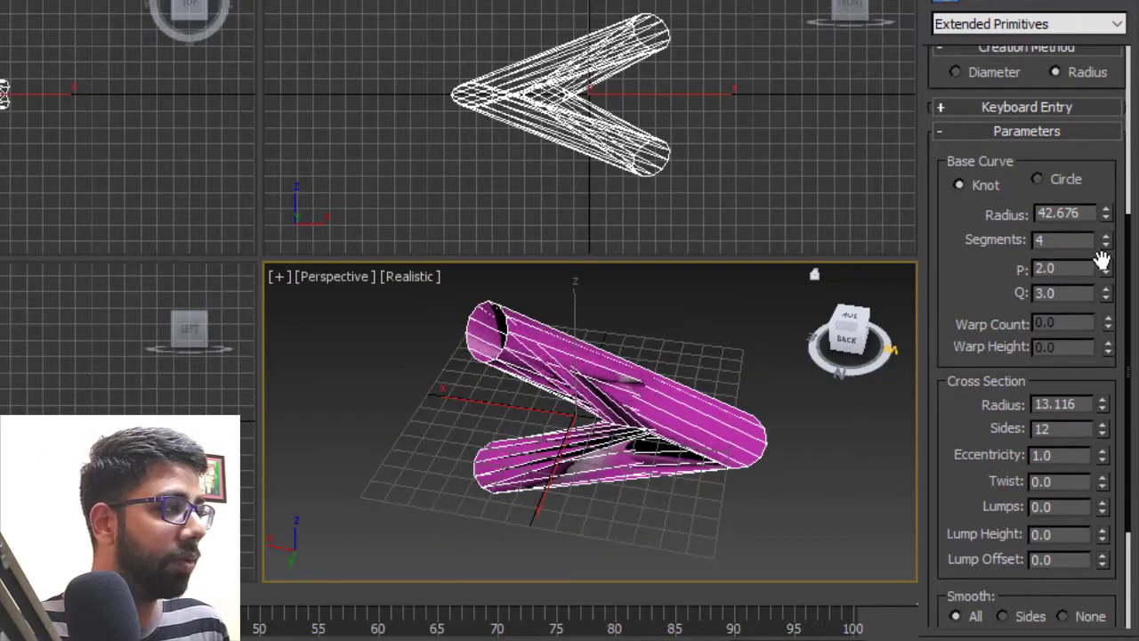
drag(1108, 240, 1108, 196)
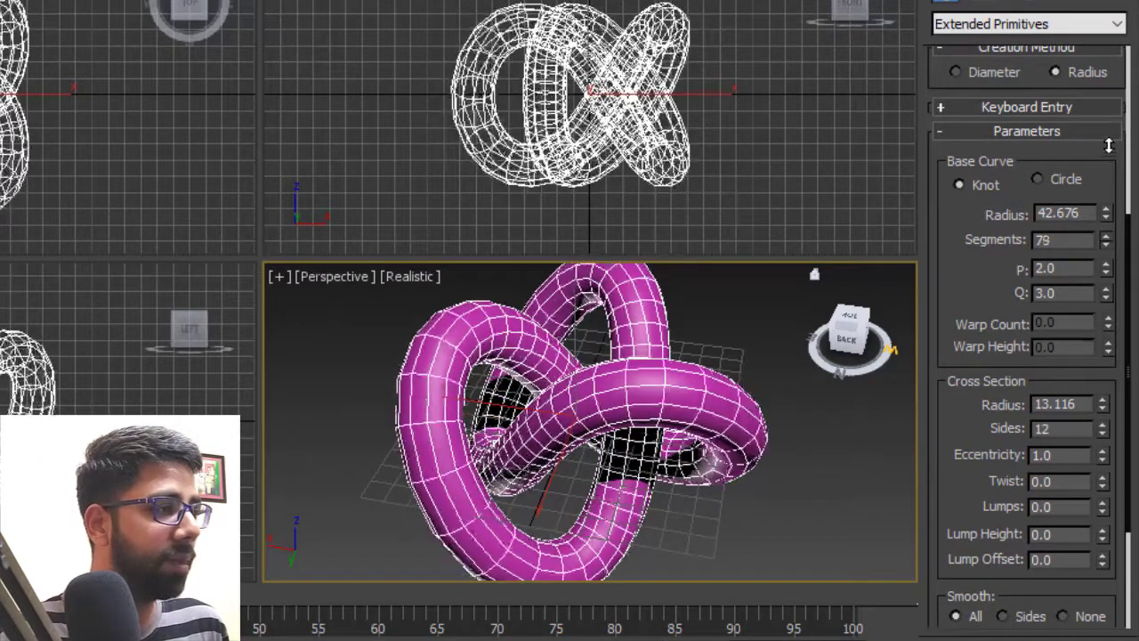
drag(1108, 240, 1108, 233)
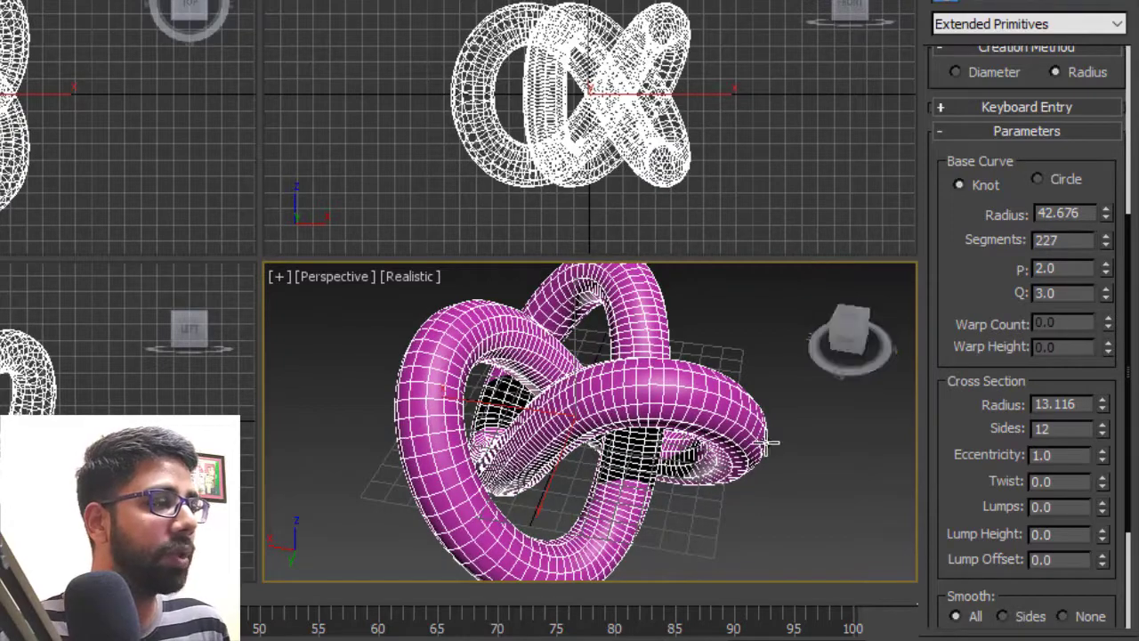
Nudge the knot's P value up to 2.25 and view the reshaped knot.
scroll(946, 348, down, 1)
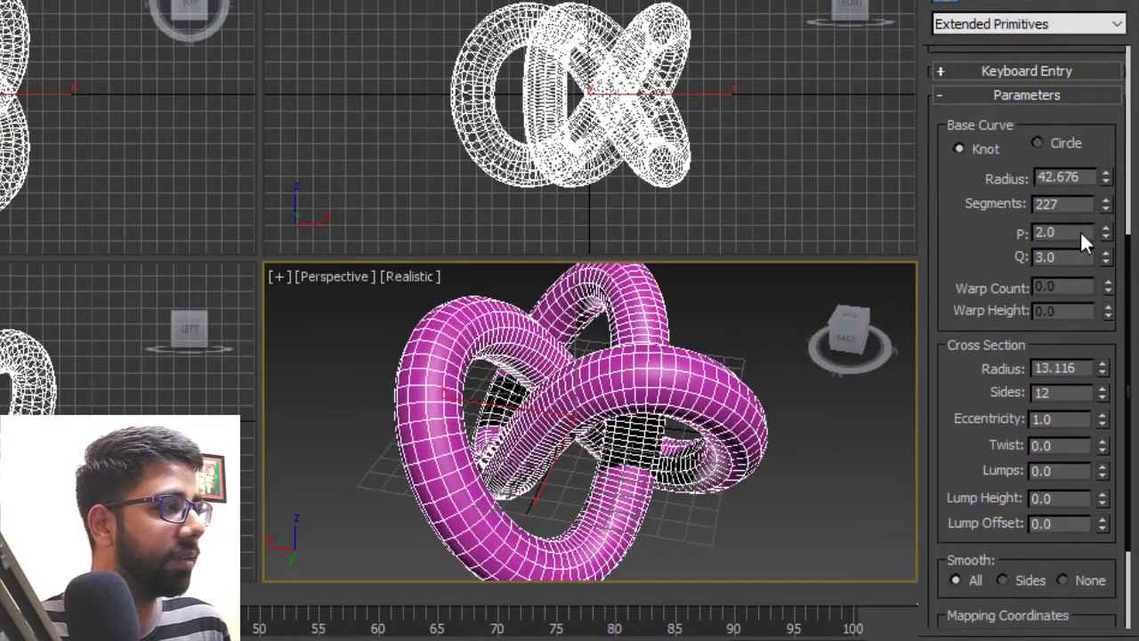
double_click(1079, 233)
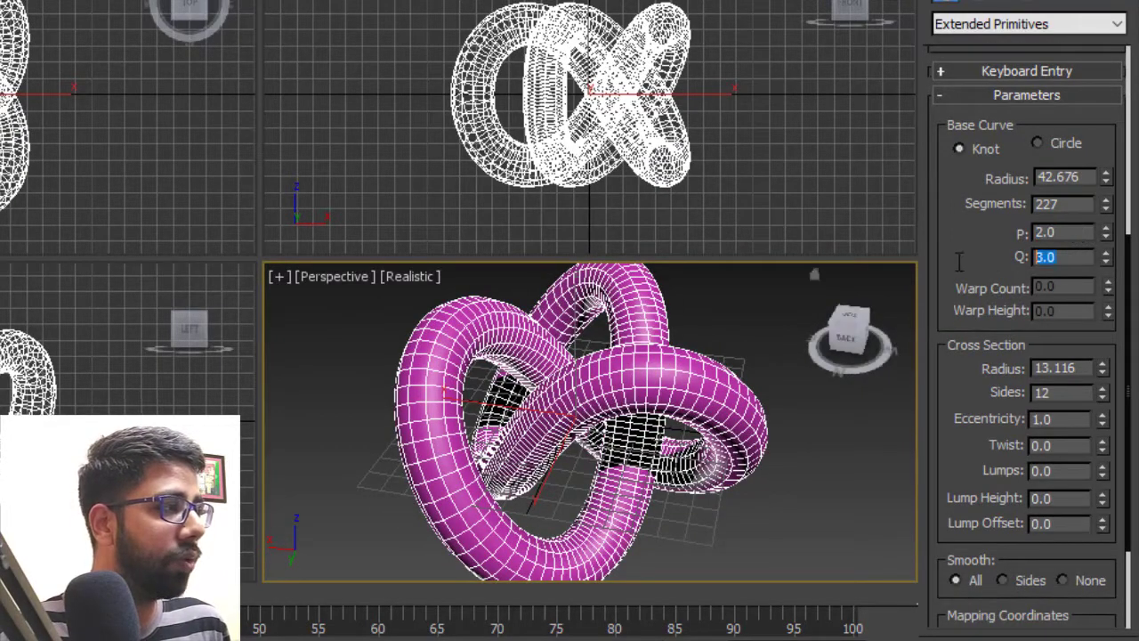
scroll(980, 256, up, 1)
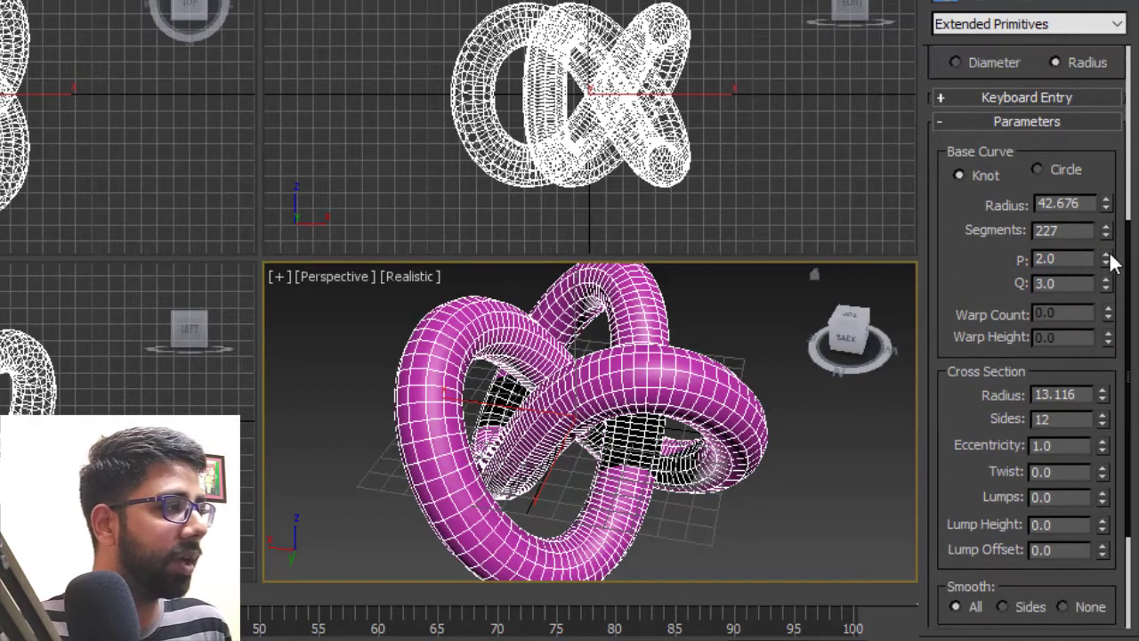
click(1108, 256)
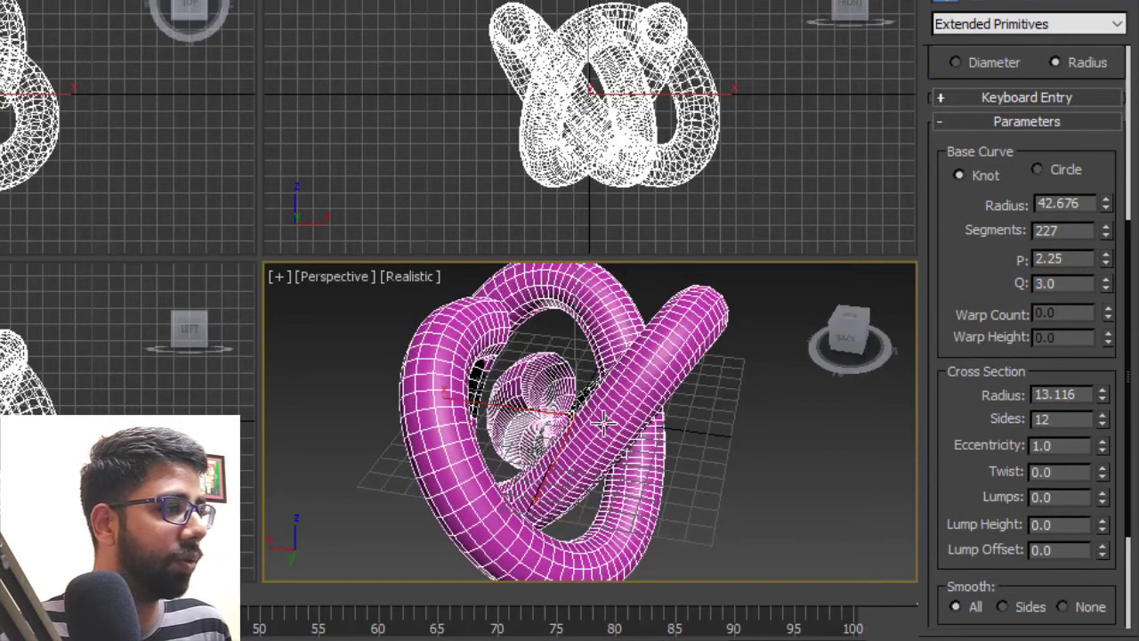
mouse_move(541, 425)
alt+middle_down()
mouse_move(587, 427)
mouse_move(478, 434)
mouse_move(707, 445)
mouse_move(620, 436)
mouse_move(642, 445)
alt+middle_up()
scroll(498, 432, up, 3)
scroll(499, 432, up, 2)
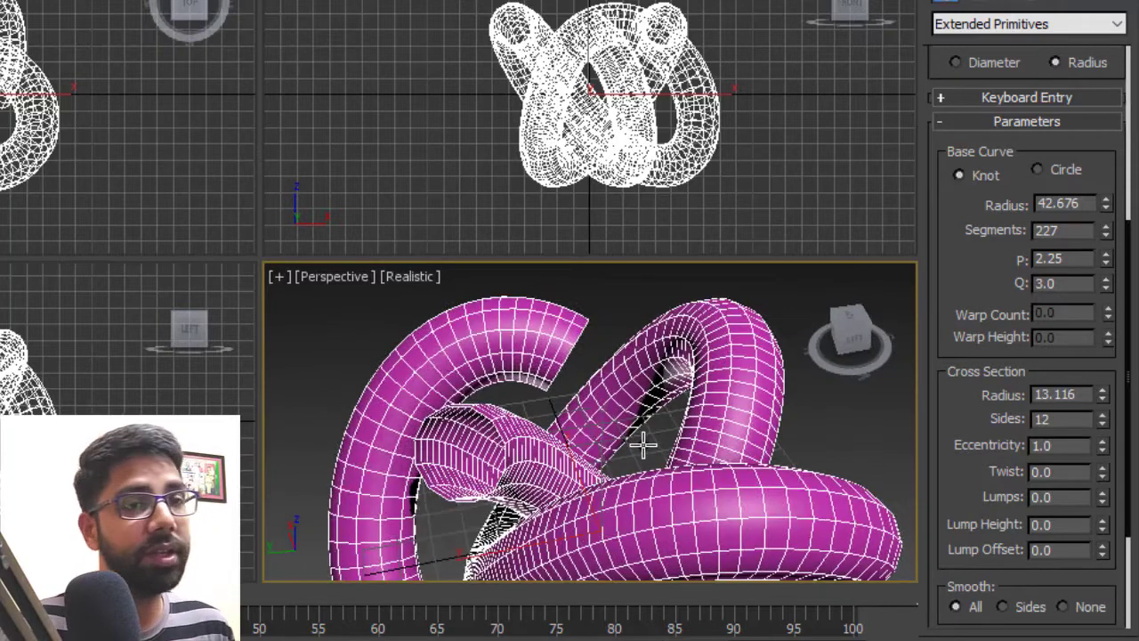
Set P to 3 for a ring, then 4 for an interlocking knot.
click(1081, 258)
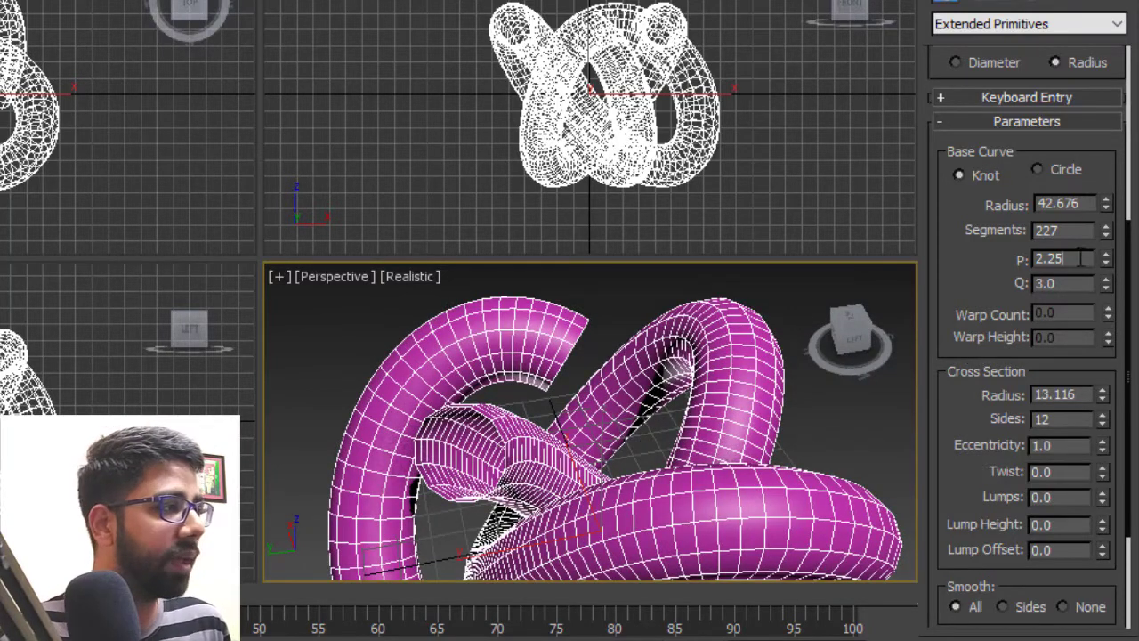
text(3)
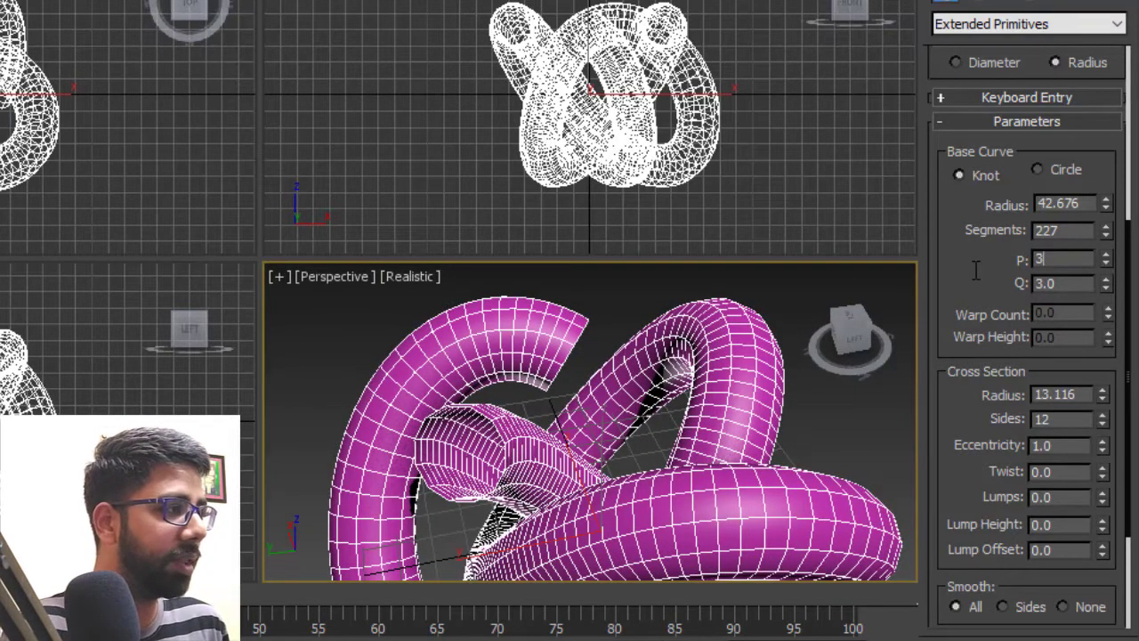
key(Return)
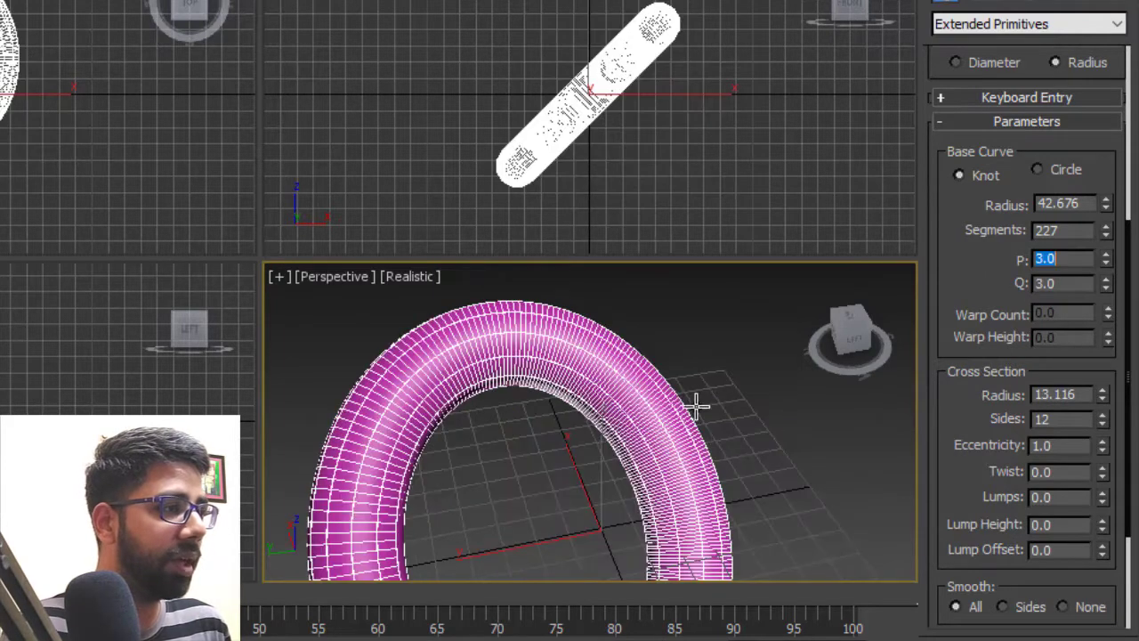
mouse_move(697, 402)
alt+middle_down()
mouse_move(600, 500)
mouse_move(629, 491)
alt+middle_up()
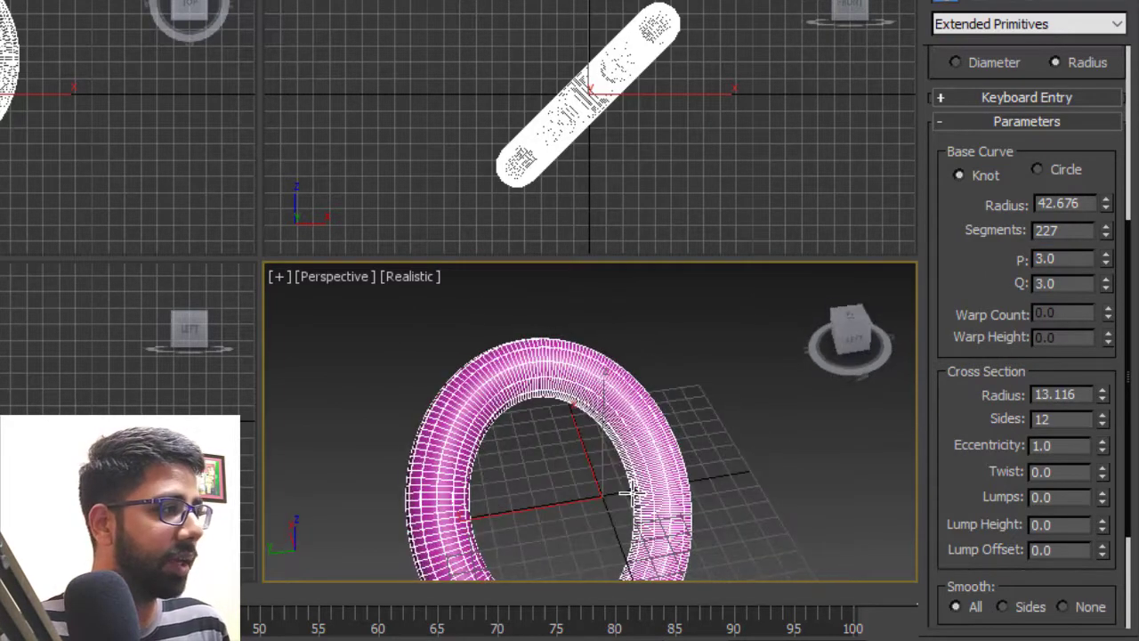
mouse_move(851, 337)
text(4)
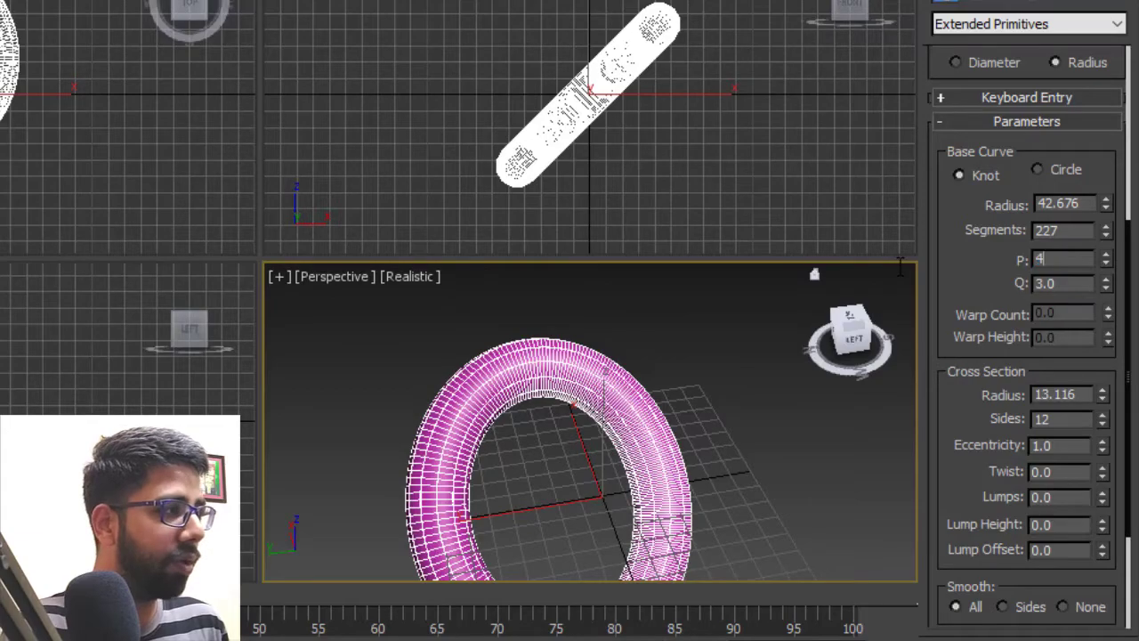
key(Return)
mouse_move(697, 469)
alt+middle_down()
mouse_move(787, 435)
mouse_move(341, 469)
alt+middle_up()
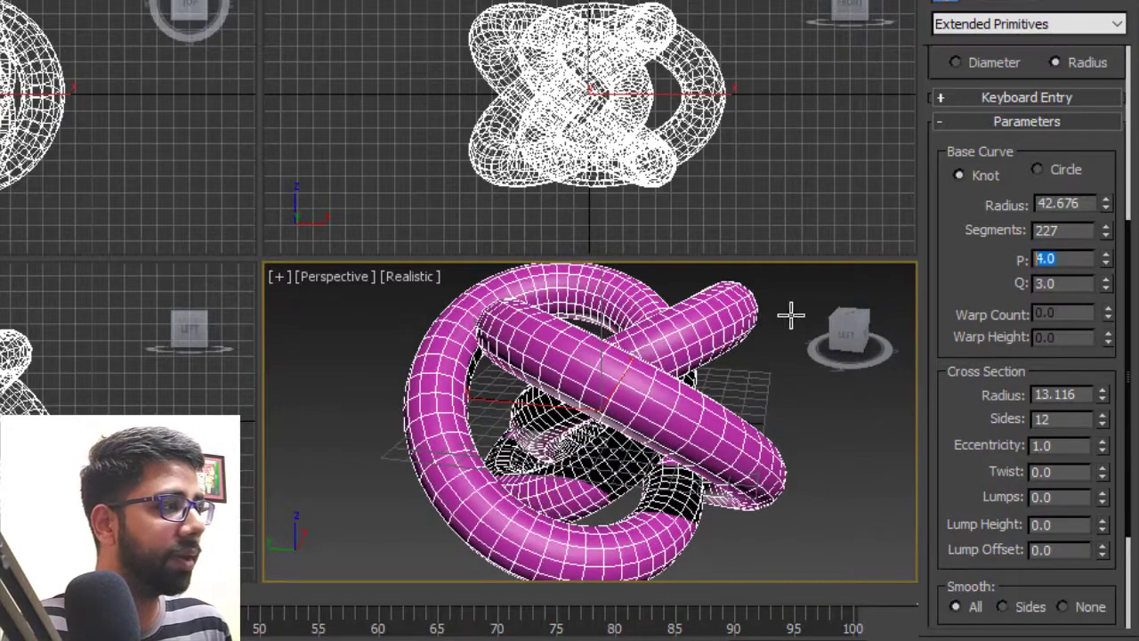
Set P to 5 and finally 6.0, viewing the regenerated knot each time.
text(5)
key(Return)
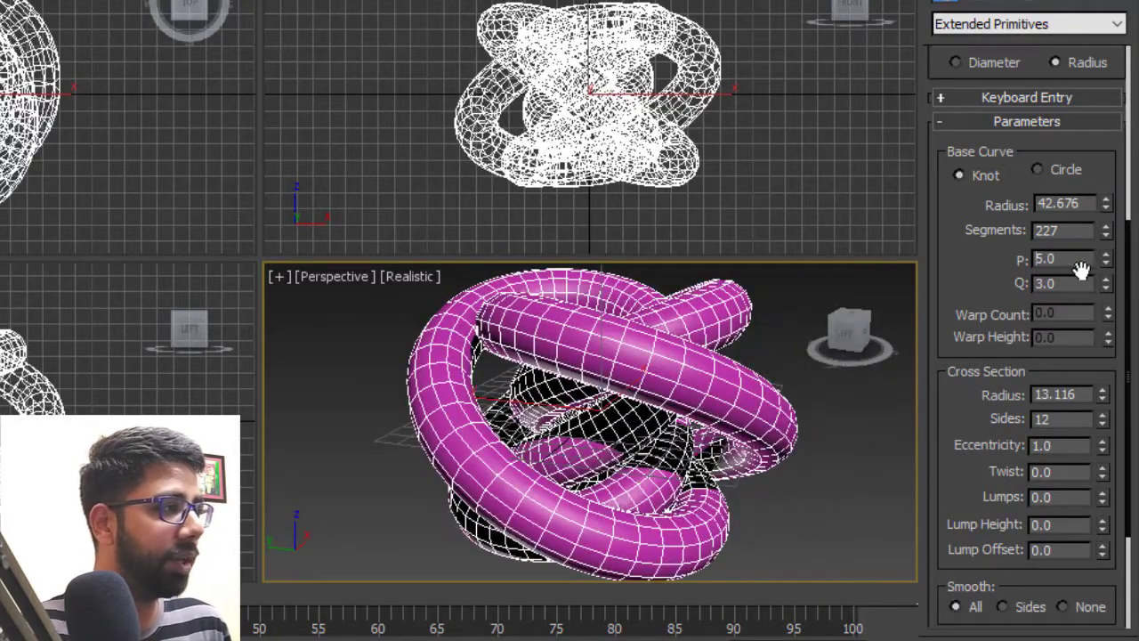
key(Return)
alt+middle_drag(677, 418, 739, 432)
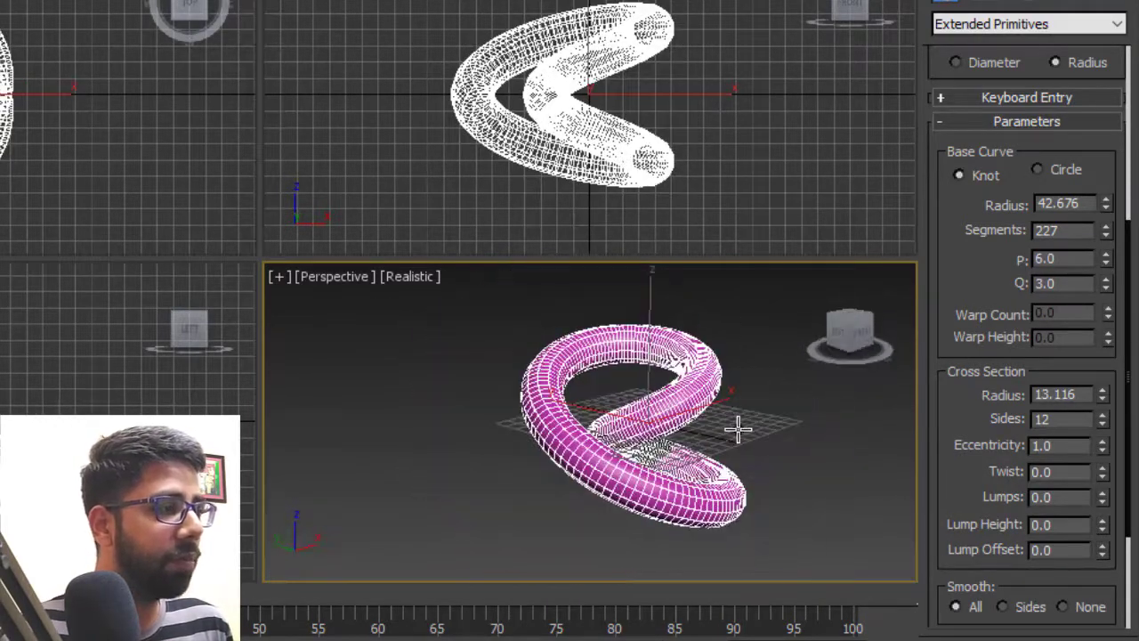
text(6)
key(Return)
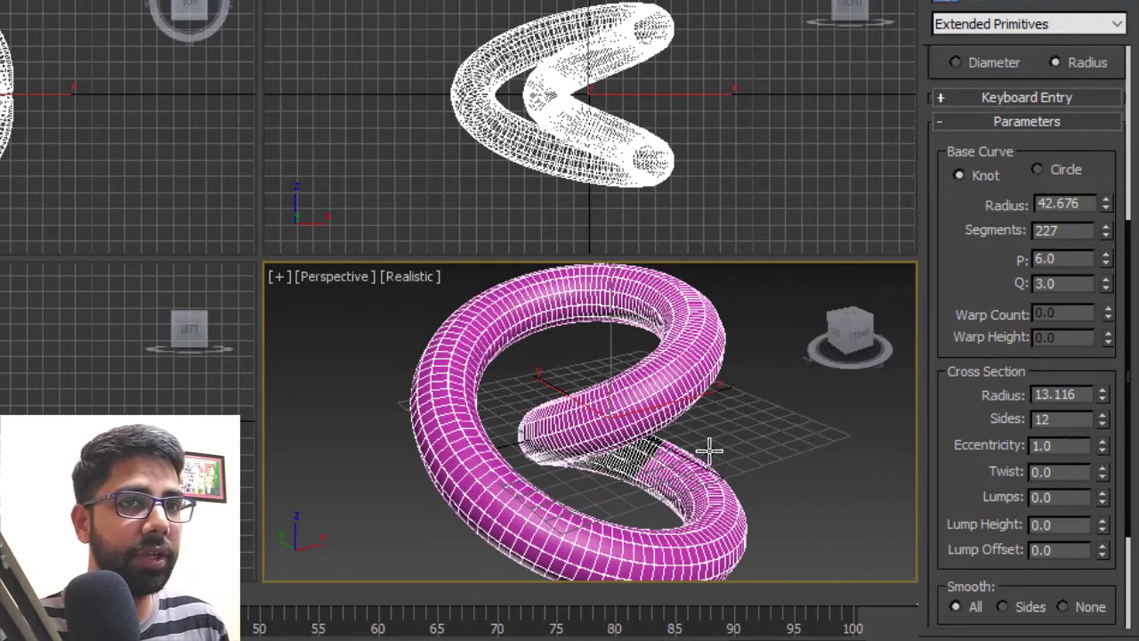
Thicken the knot's cross-section to radius 16.132 with 38 sides.
mouse_move(709, 451)
alt+middle_down()
mouse_move(730, 419)
mouse_move(723, 435)
alt+middle_up()
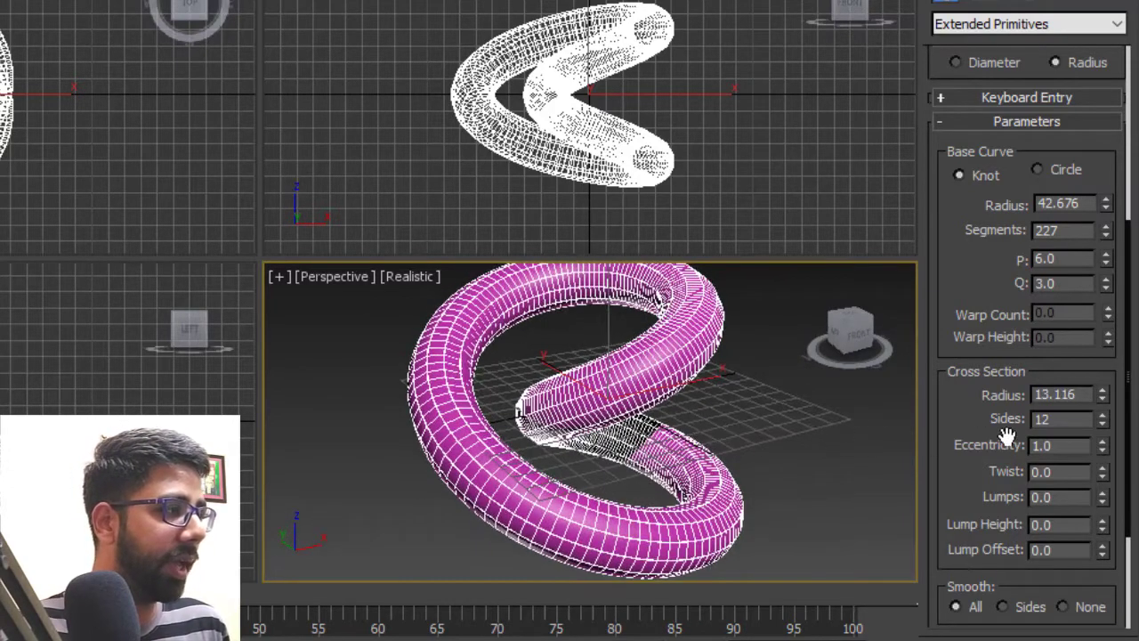
mouse_move(1007, 437)
mouse_down()
mouse_move(974, 308)
mouse_move(986, 227)
mouse_up()
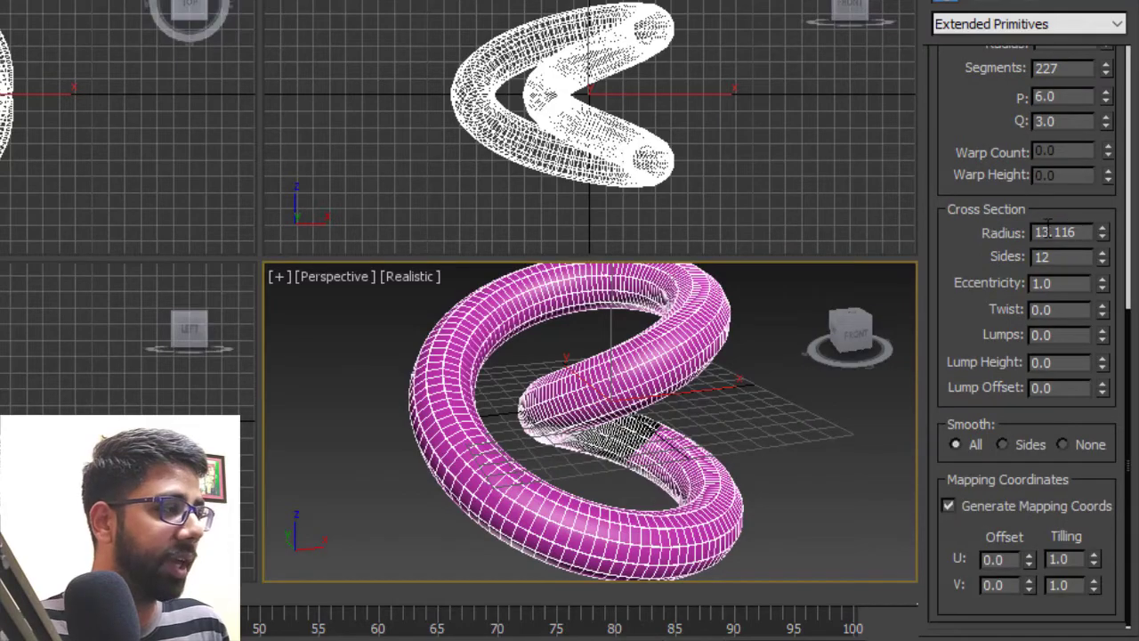
scroll(1057, 244, up, 1)
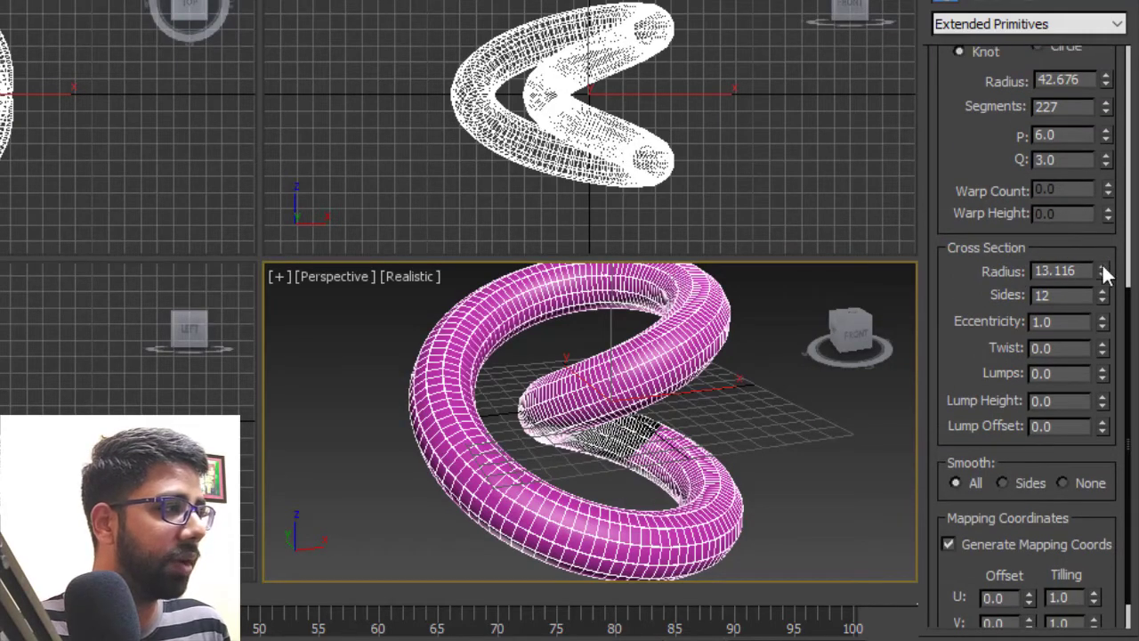
drag(1104, 274, 1137, 234)
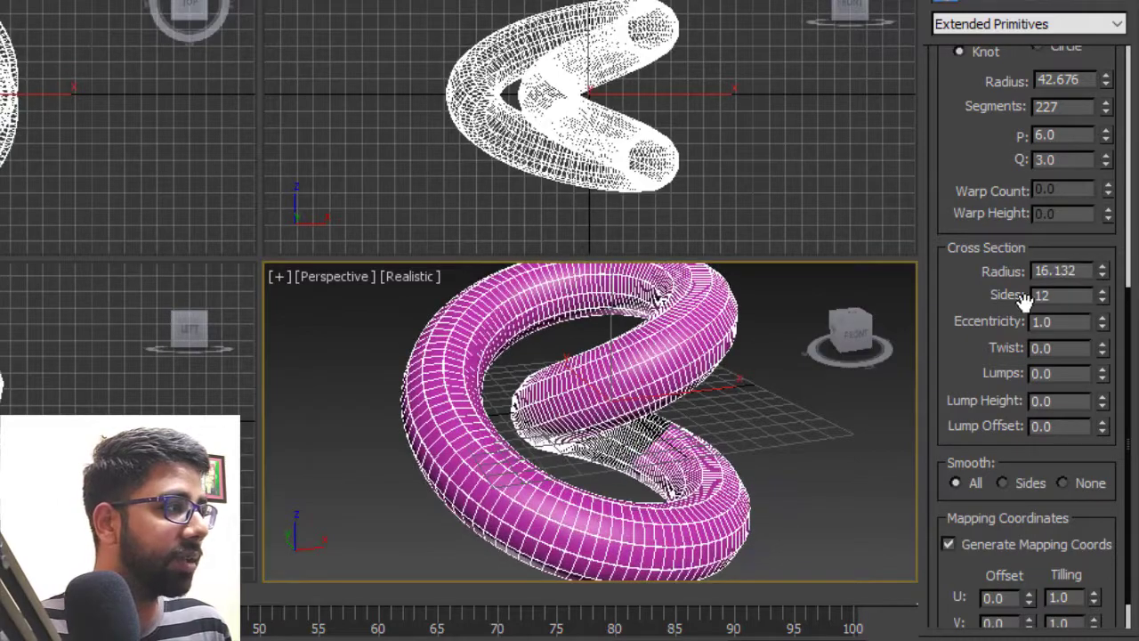
drag(1104, 296, 1104, 267)
Lower the cross-section eccentricity to 0.5, flattening the tube into ribbons.
scroll(686, 470, up, 2)
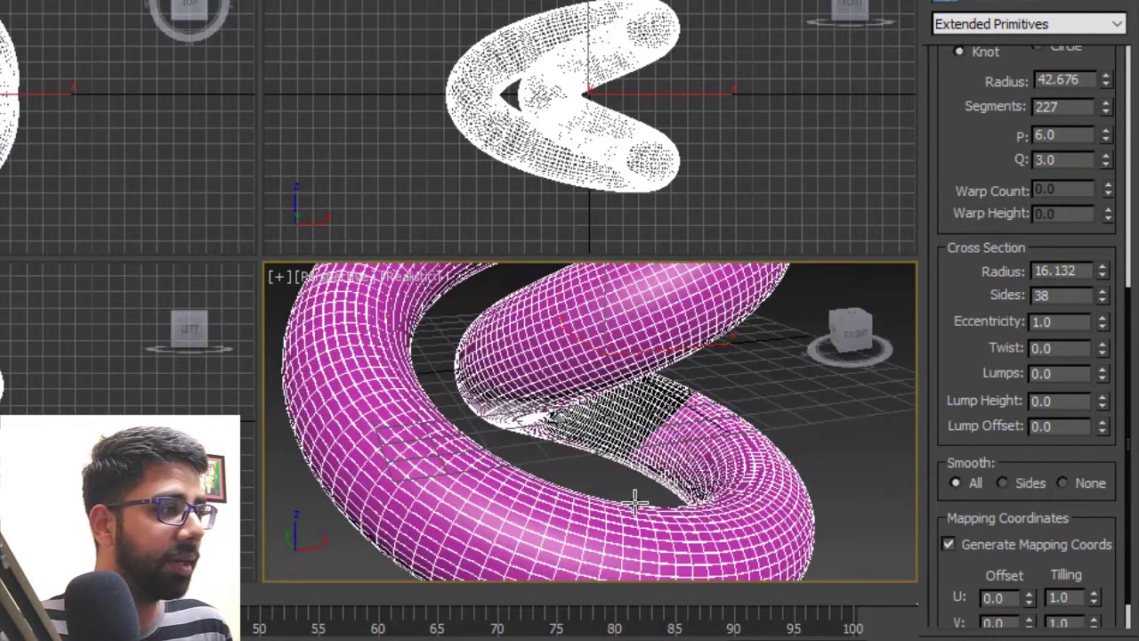
scroll(686, 470, up, 1)
scroll(712, 474, up, 1)
scroll(723, 476, down, 2)
alt+middle_drag(709, 478, 656, 471)
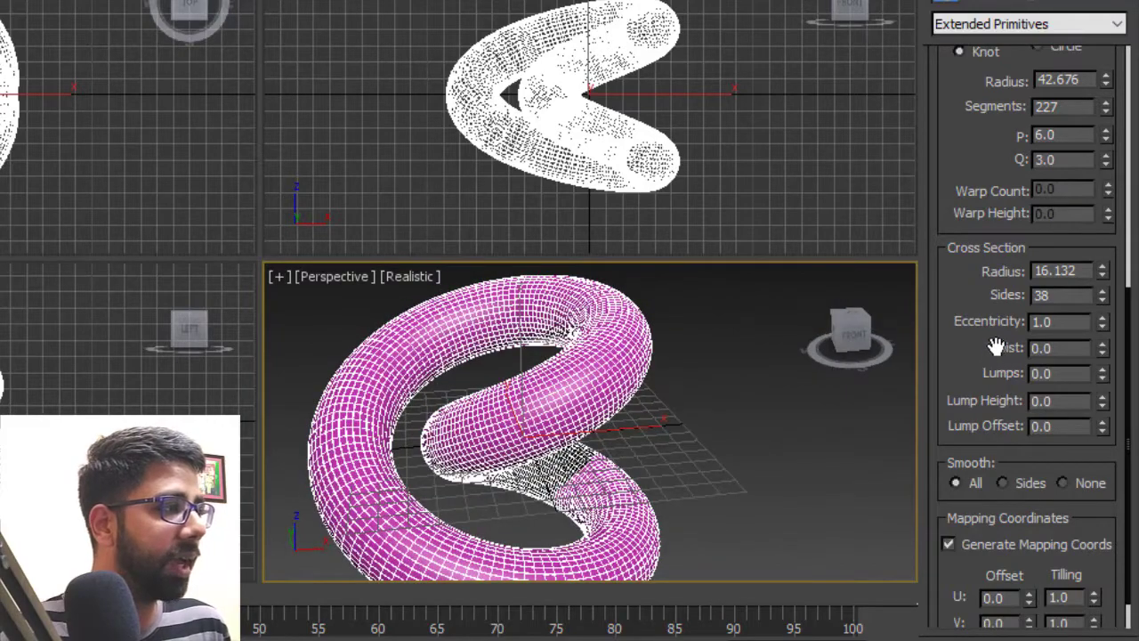
drag(995, 347, 1009, 316)
mouse_move(1104, 301)
mouse_down()
mouse_move(1108, 283)
mouse_move(1117, 312)
mouse_move(1118, 294)
mouse_up()
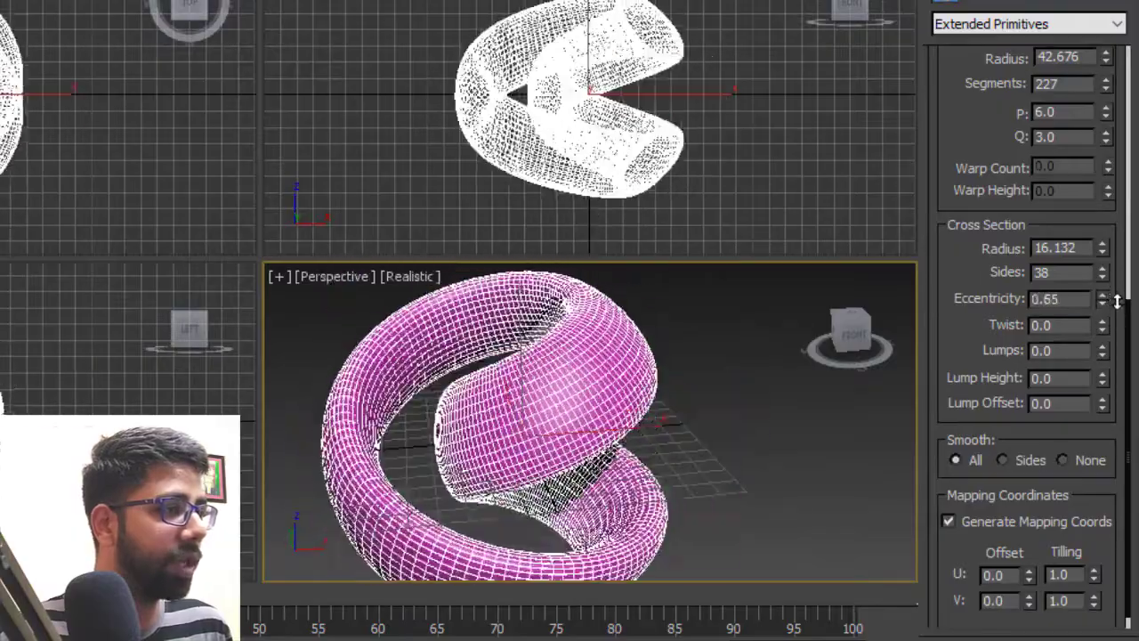
scroll(808, 468, down, 2)
Try a cross-section twist of 1, reset it to 0, then set it back to 1.
mouse_move(808, 468)
alt+middle_down()
mouse_move(490, 407)
mouse_move(332, 399)
alt+middle_up()
scroll(970, 287, down, 1)
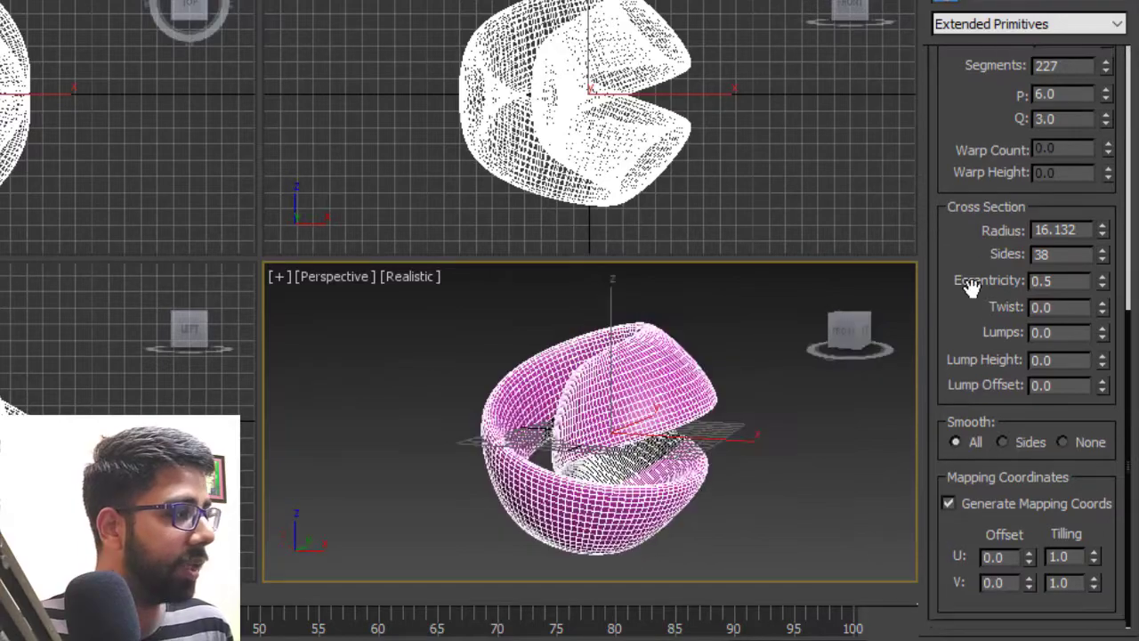
click(1104, 303)
right_click(1104, 305)
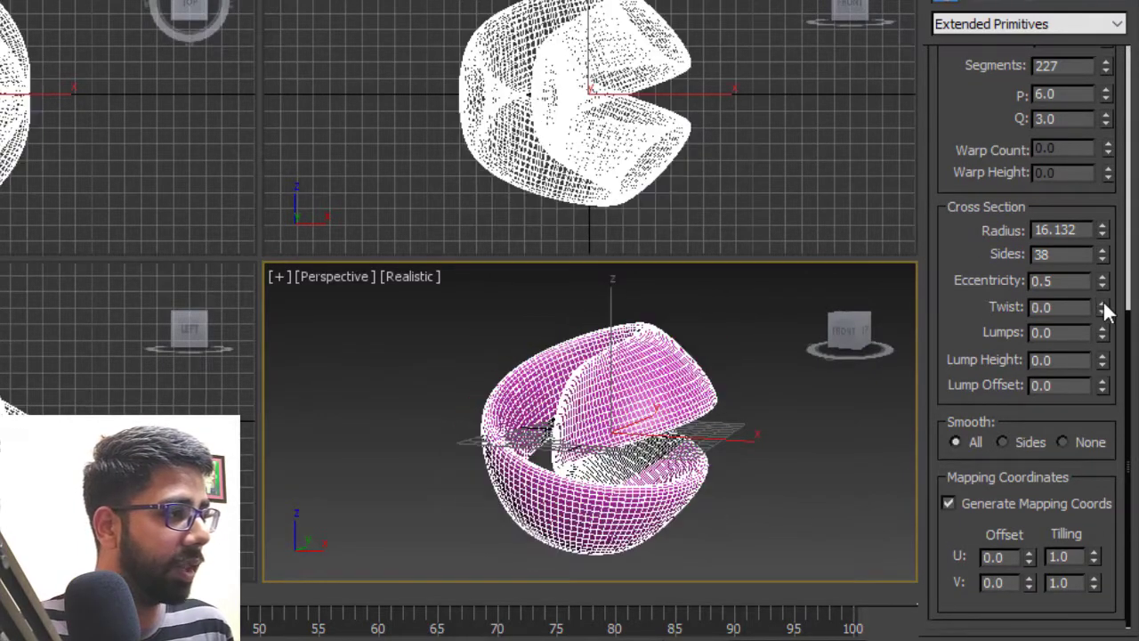
click(1104, 304)
mouse_move(677, 499)
alt+middle_down()
mouse_move(777, 528)
mouse_move(860, 409)
mouse_move(908, 365)
alt+middle_up()
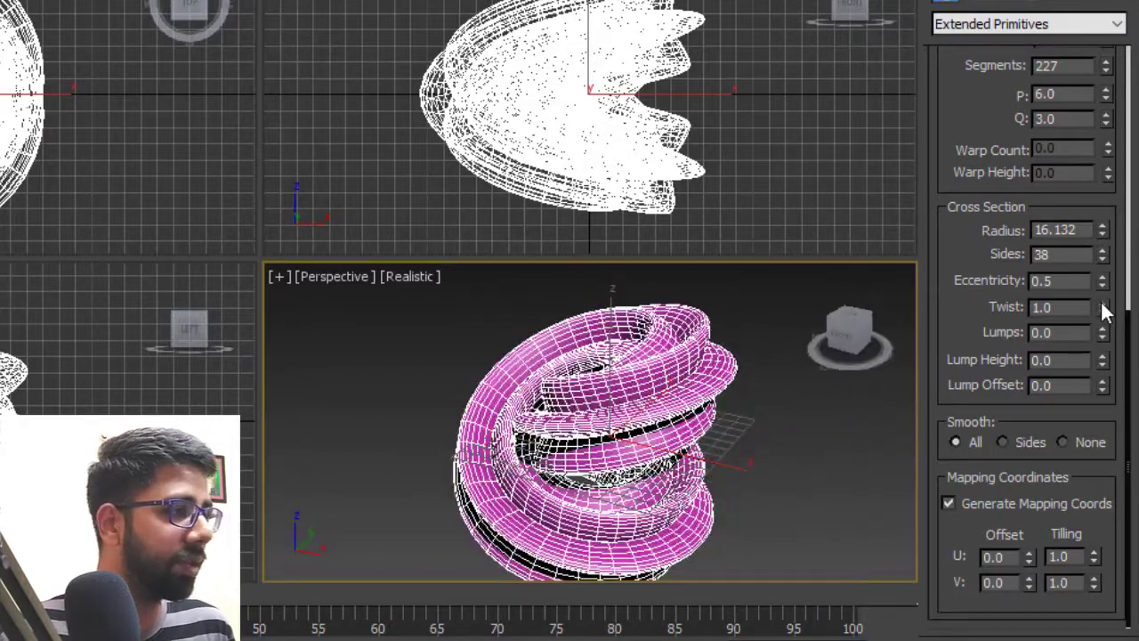
Raise the twist step by step to 6.0, inspect the ribbons, then add lumps along the knot.
click(1104, 303)
click(1104, 303)
click(1104, 303)
click(1103, 304)
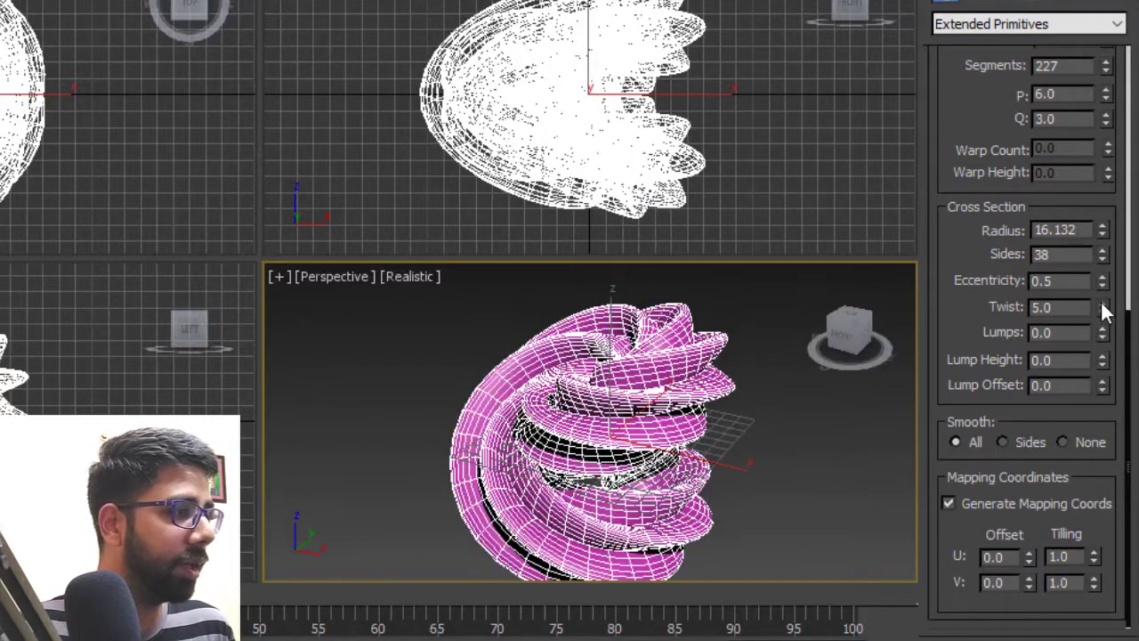
click(1104, 303)
mouse_move(680, 492)
alt+middle_down()
mouse_move(799, 389)
mouse_move(753, 465)
mouse_move(653, 495)
alt+middle_up()
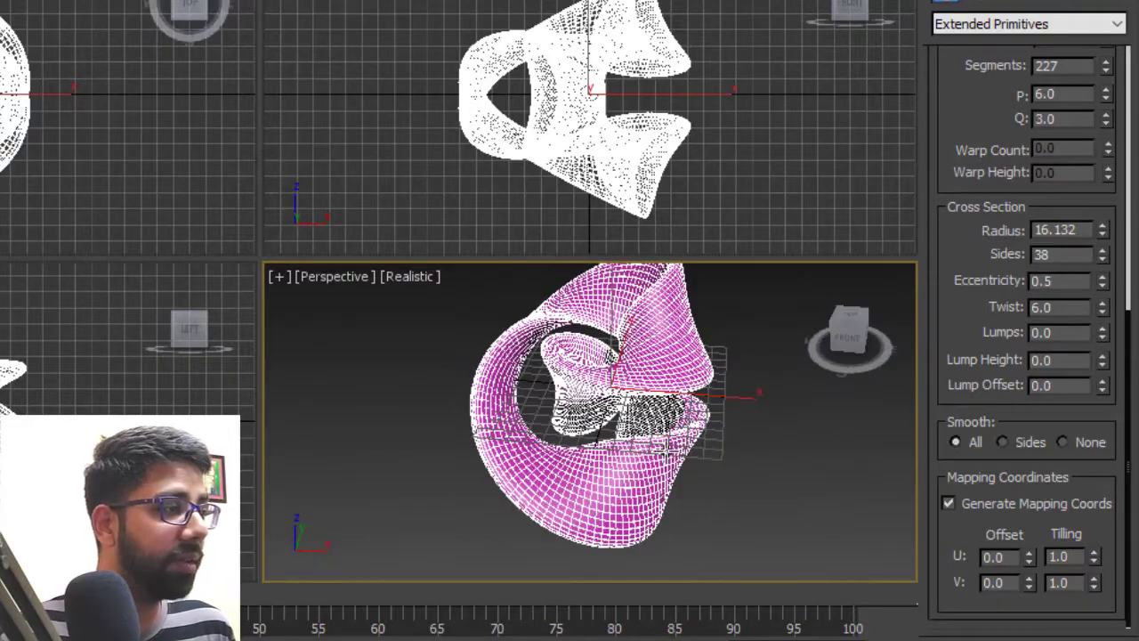
mouse_move(666, 451)
alt+middle_down()
mouse_move(667, 476)
mouse_move(733, 406)
mouse_move(804, 456)
mouse_move(811, 491)
mouse_move(649, 497)
mouse_move(674, 501)
alt+middle_up()
scroll(667, 475, up, 3)
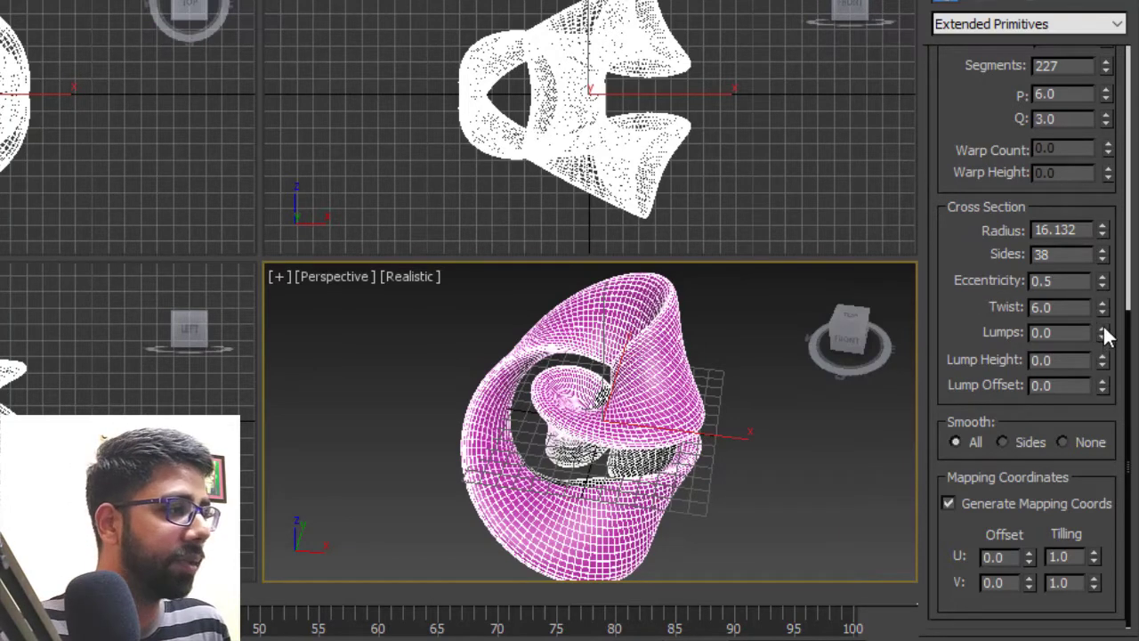
drag(1103, 330, 1104, 316)
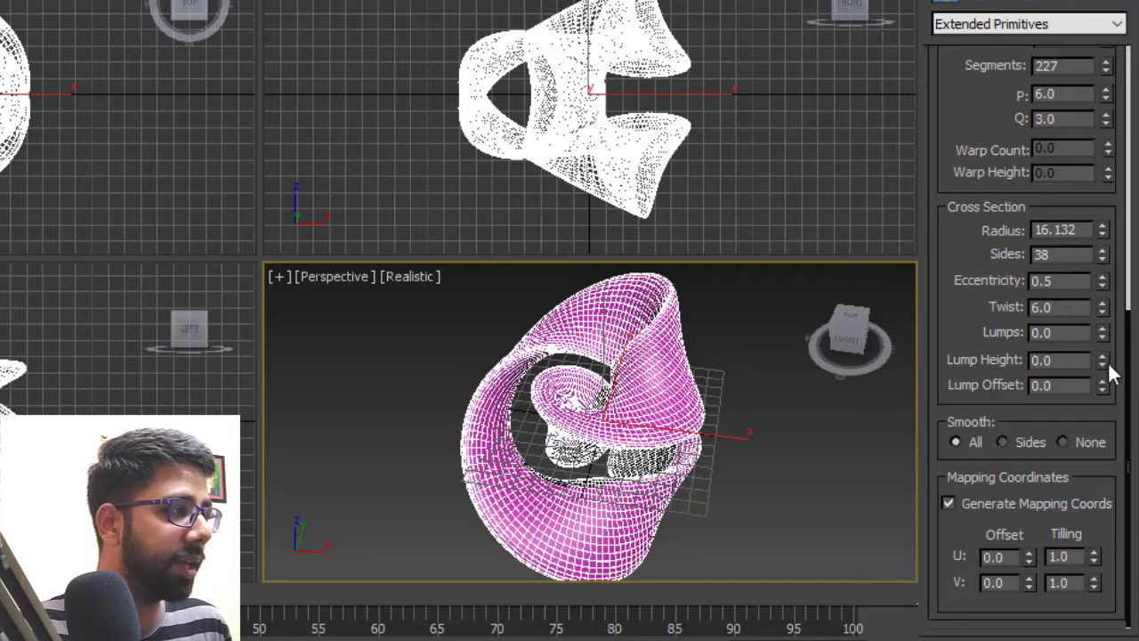
Give the torus knot 50 lumps with a lump height of 0.27, and select the Twist value.
drag(1103, 316, 1108, 340)
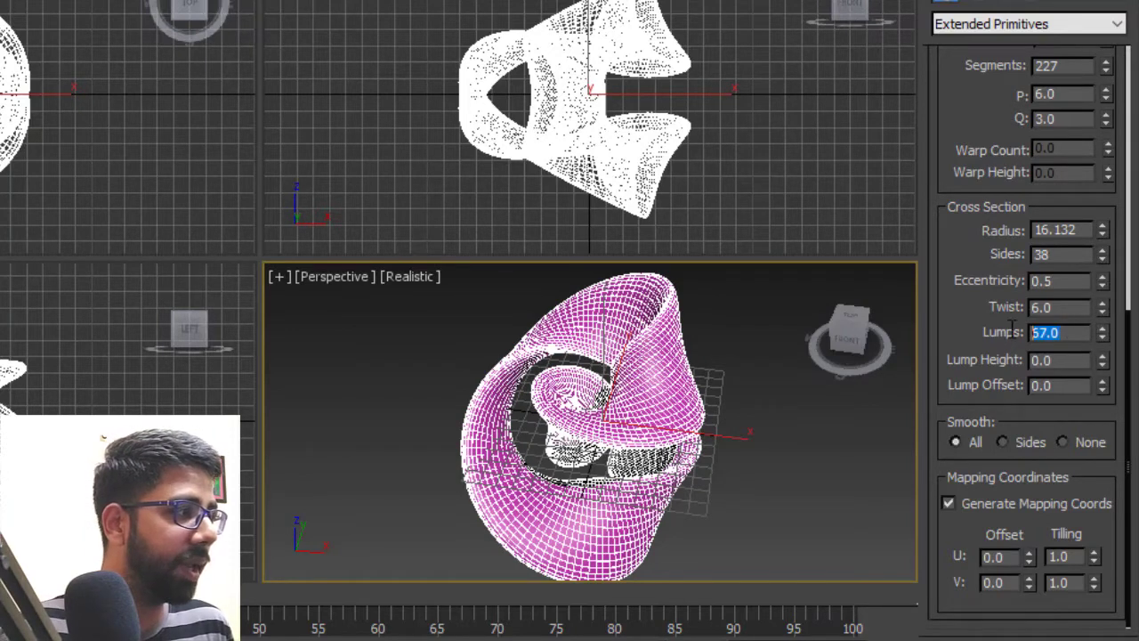
text(50)
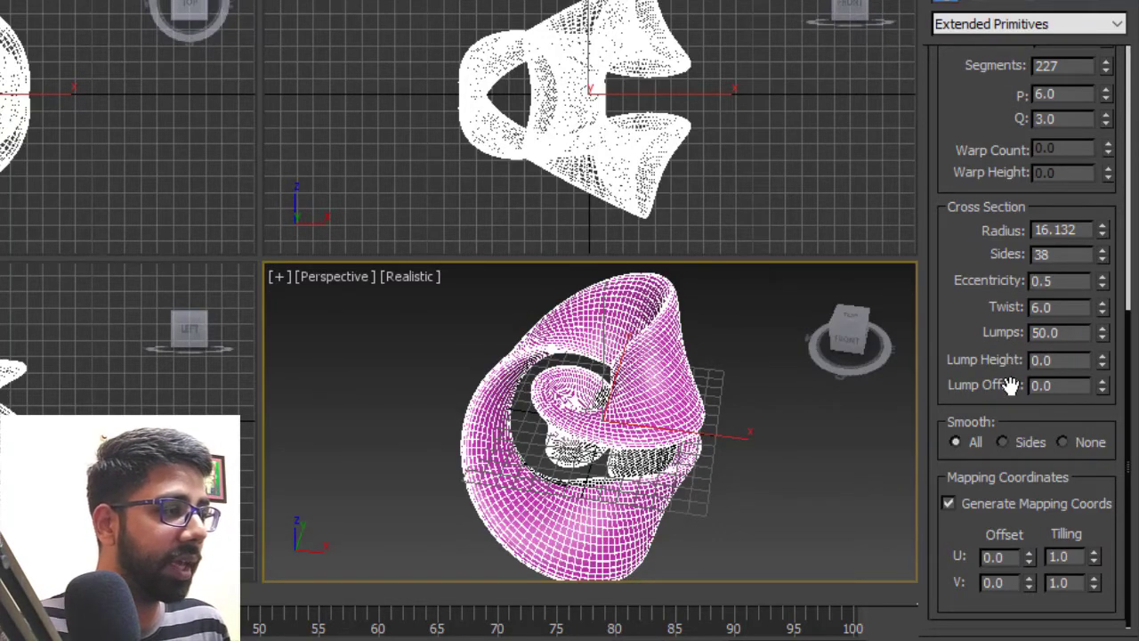
drag(1103, 359, 1119, 325)
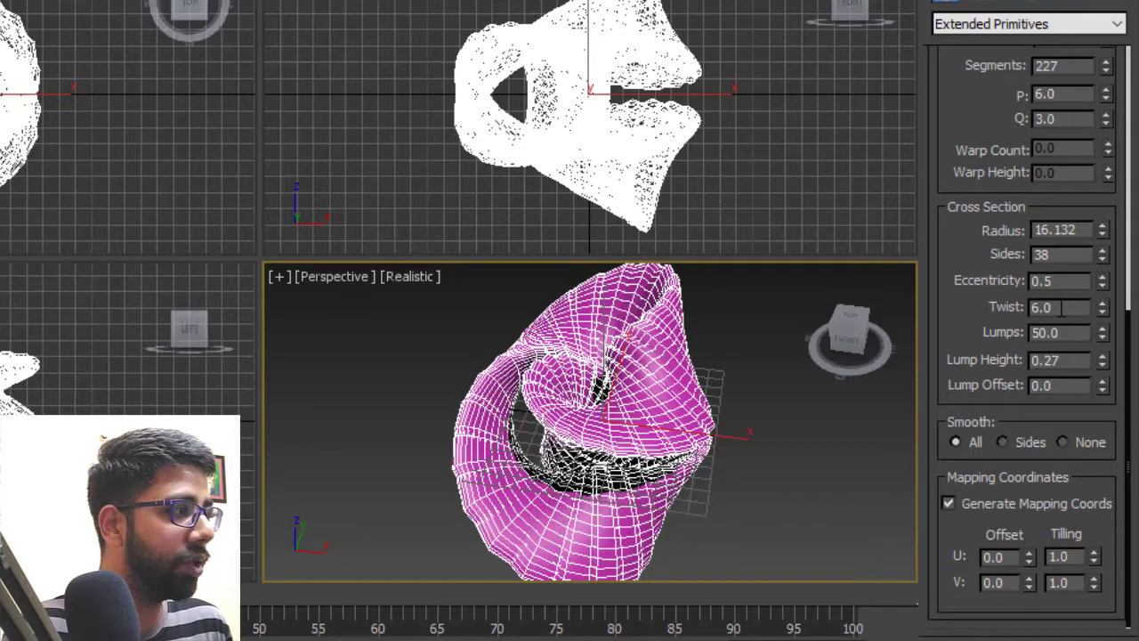
double_click(1062, 307)
Reset twist to 0, set eccentricity to 1.0 and thin the knot radius to 8.55.
text(0)
double_click(1071, 281)
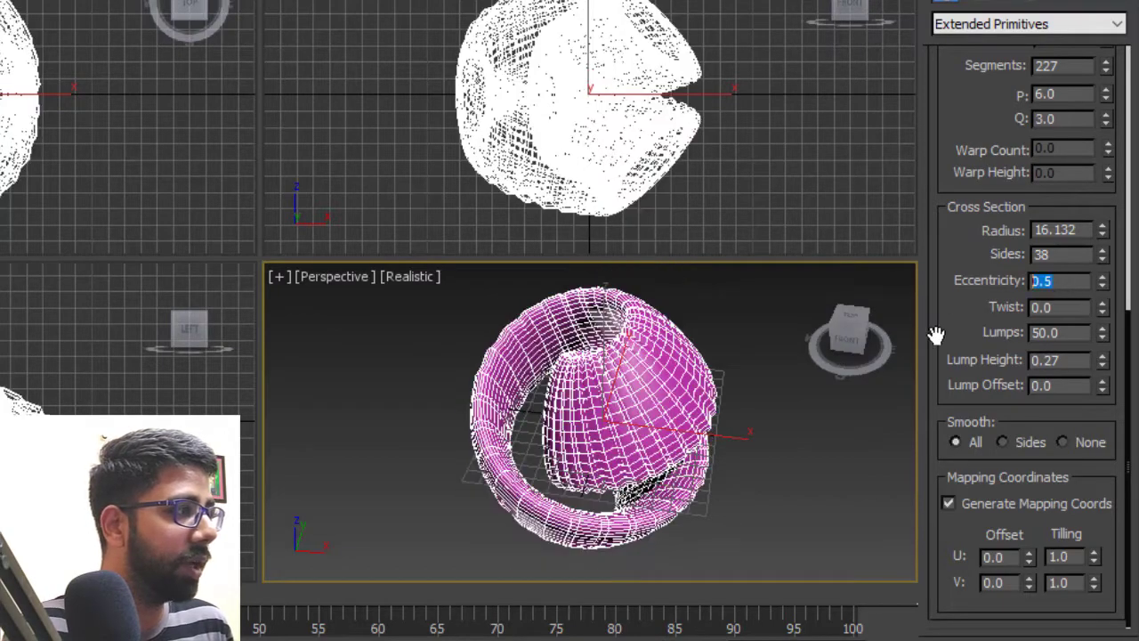
text(0)
key(Return)
mouse_move(792, 414)
alt+middle_down()
mouse_move(763, 433)
mouse_move(730, 409)
alt+middle_up()
scroll(725, 423, up, 2)
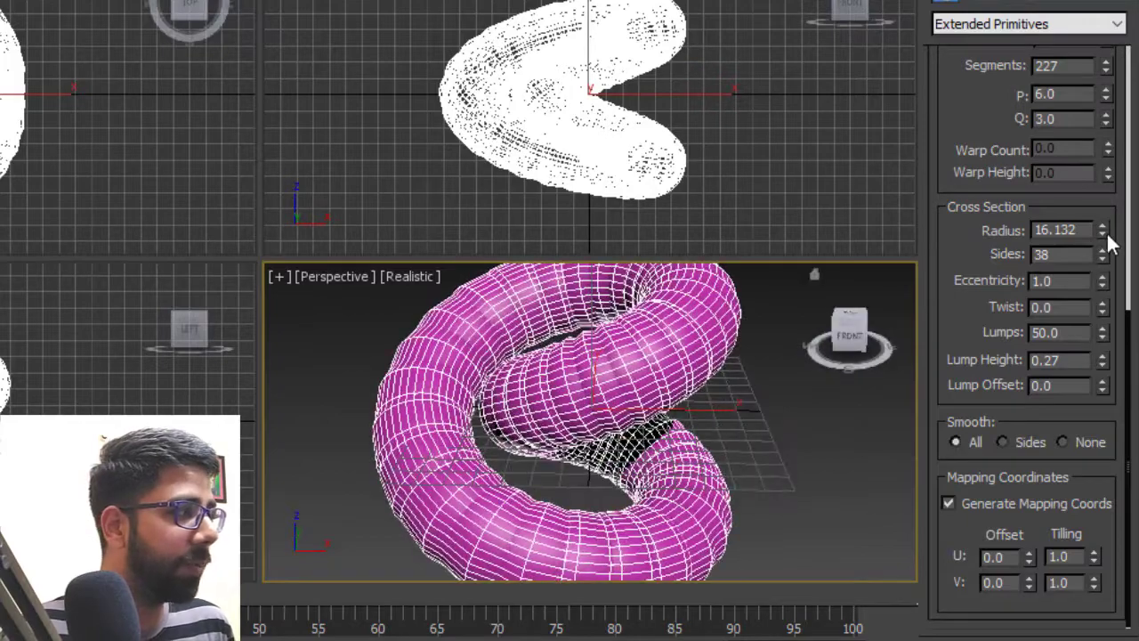
drag(1103, 230, 1126, 285)
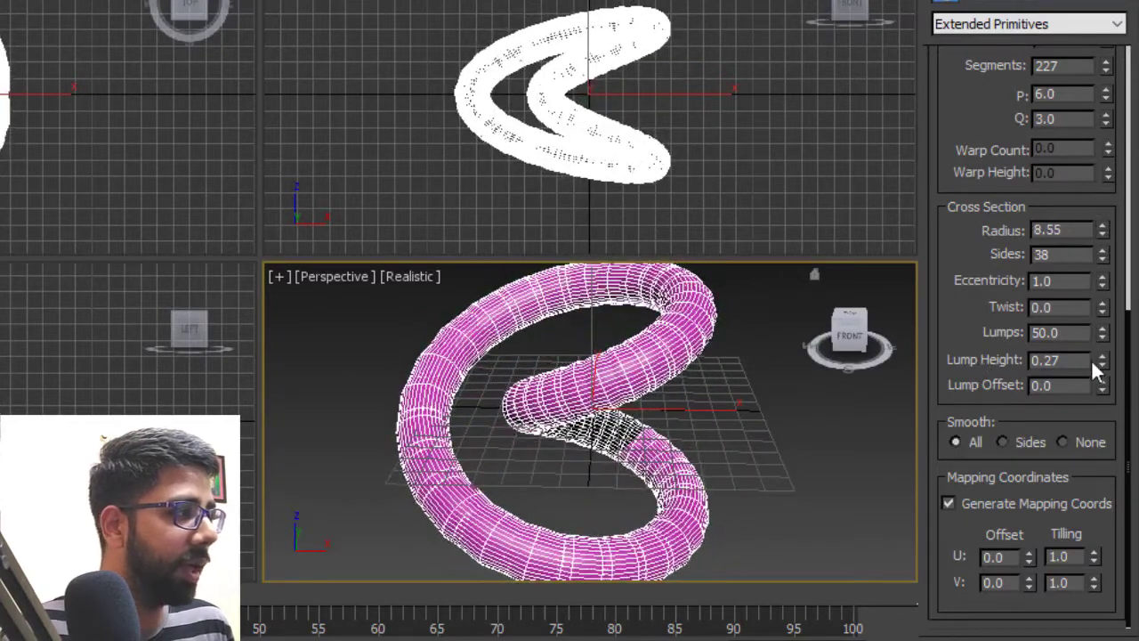
Set the knot's lump height to -1.67 and lump offset to 108.
drag(1104, 360, 1123, 351)
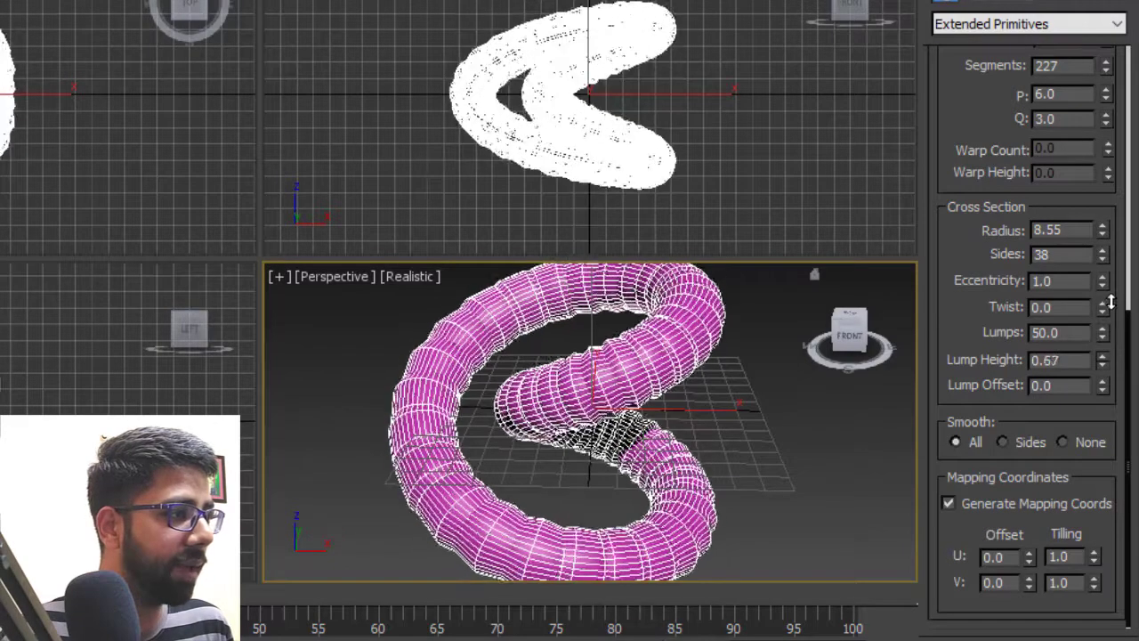
drag(1123, 351, 1124, 374)
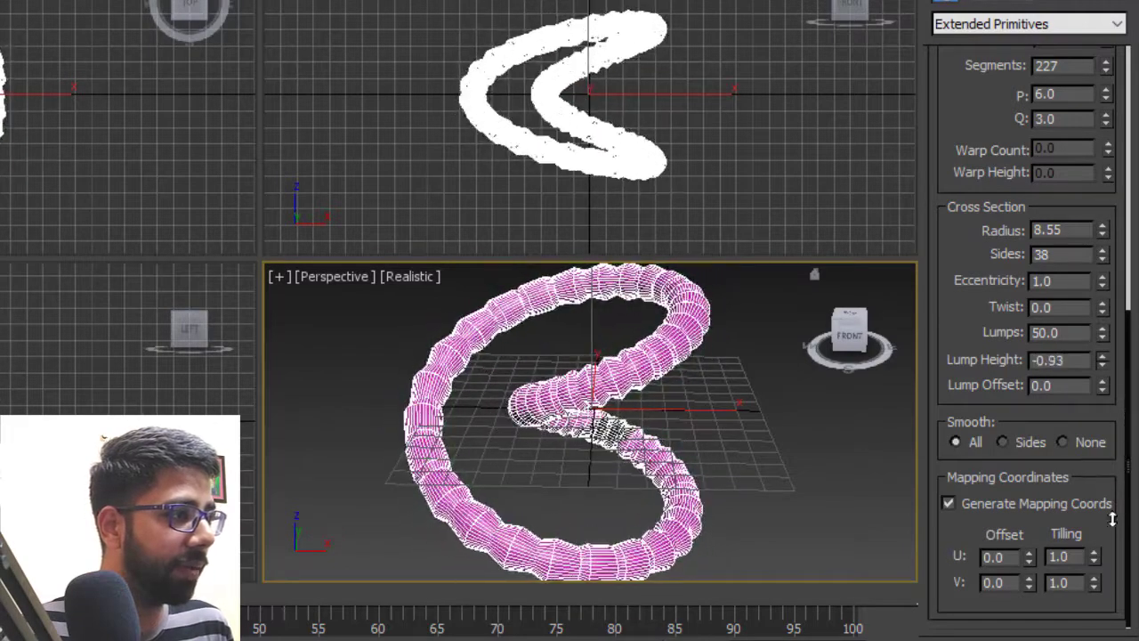
scroll(767, 461, up, 5)
alt+middle_drag(768, 461, 728, 495)
scroll(730, 485, down, 3)
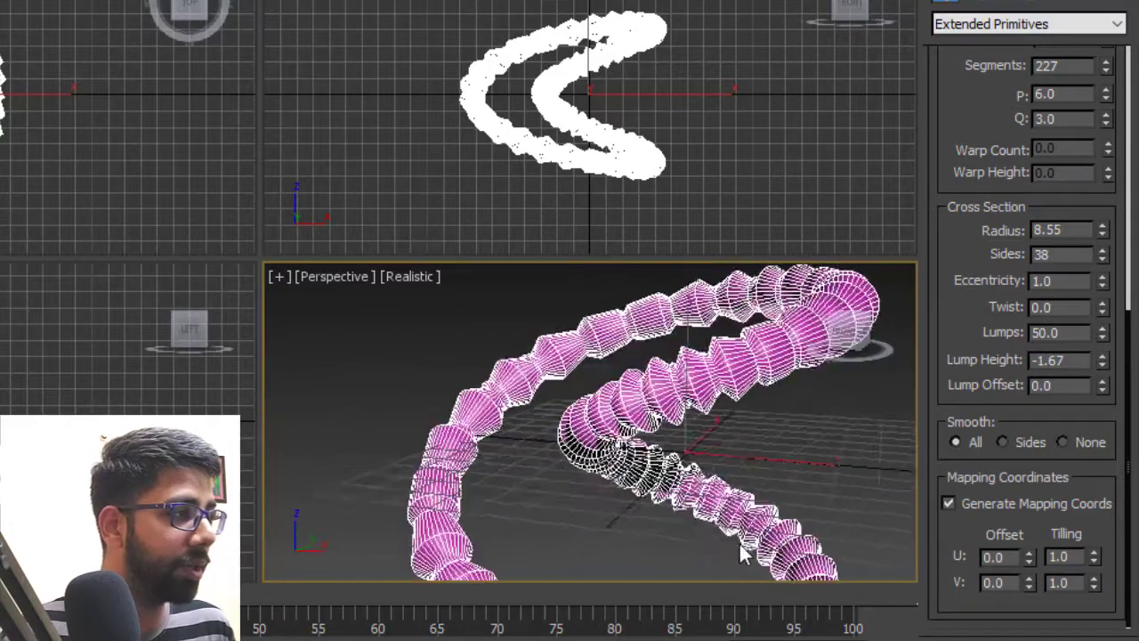
alt+middle_drag(755, 549, 712, 466)
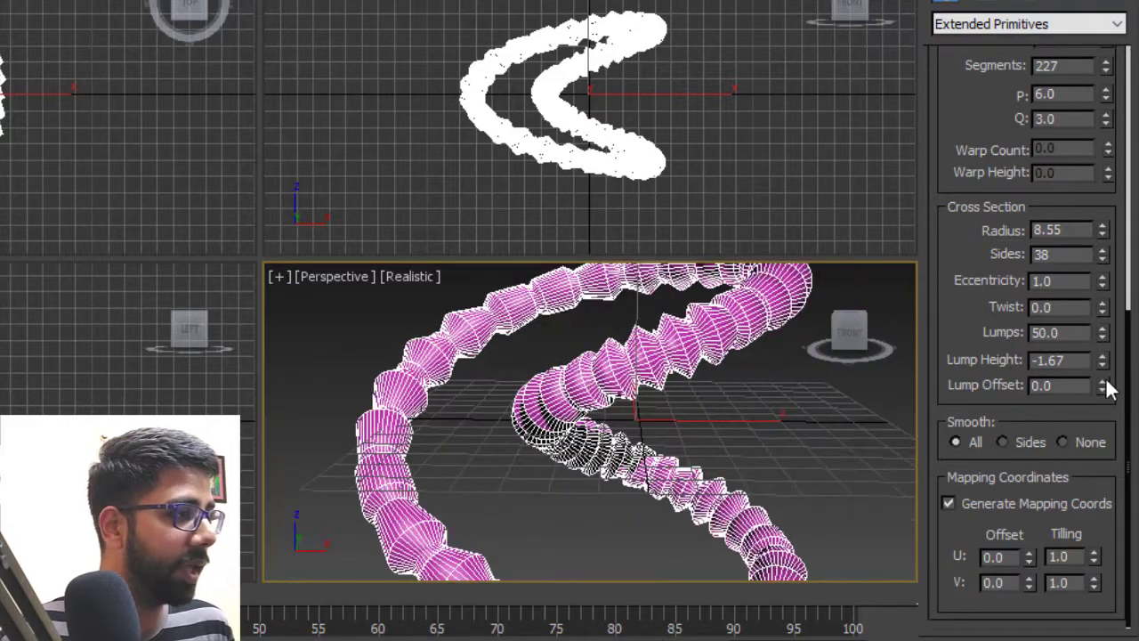
drag(1103, 386, 1109, 279)
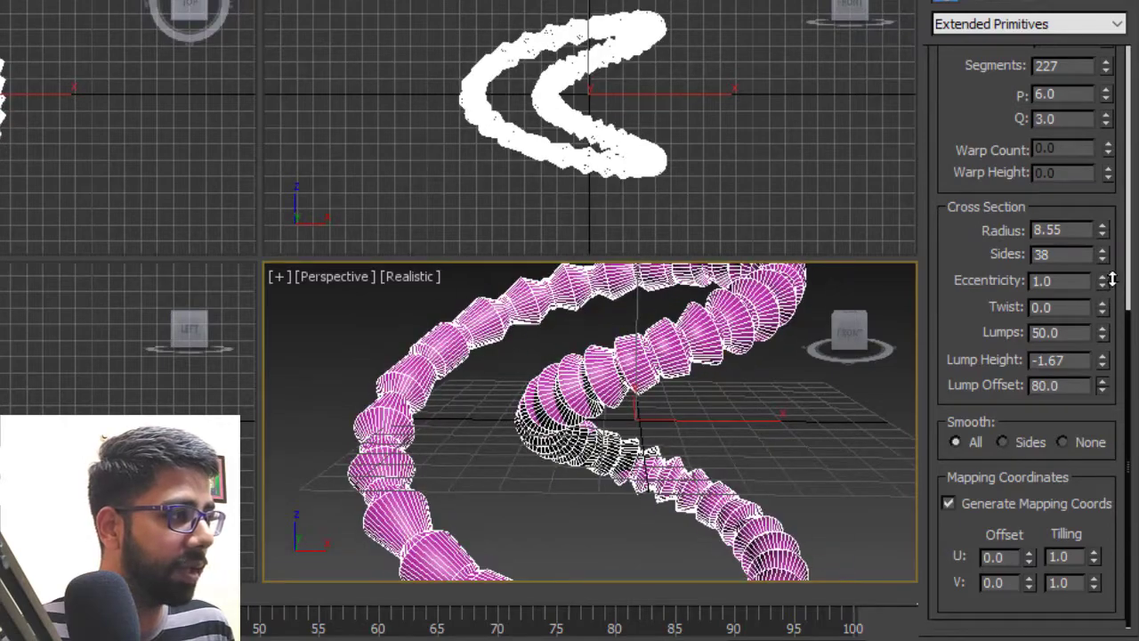
alt+middle_drag(847, 513, 715, 427)
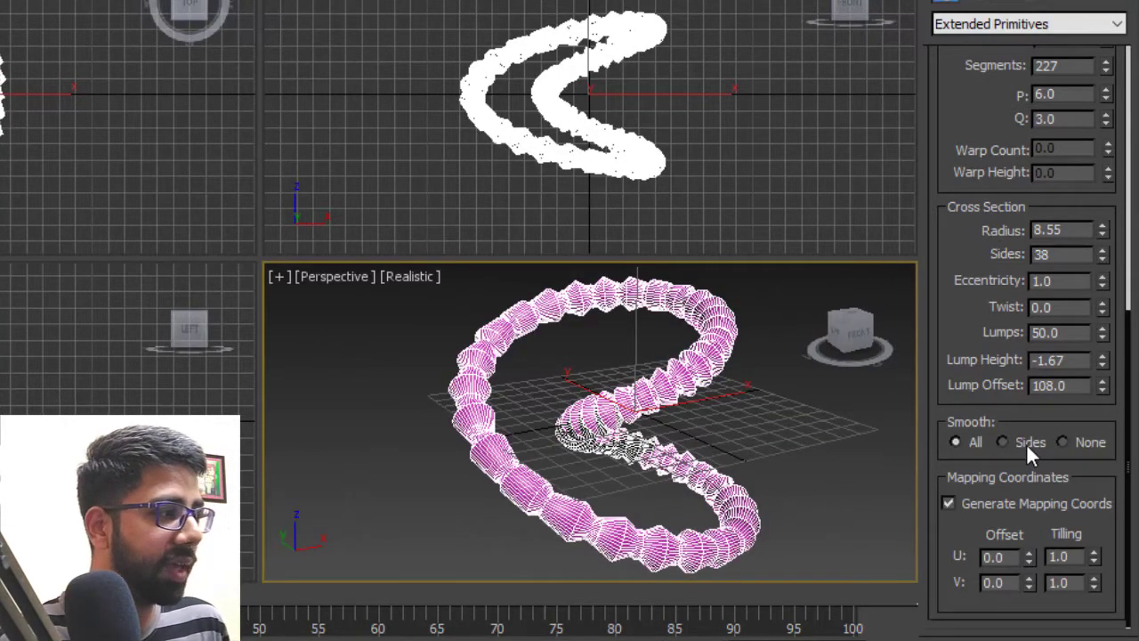
Try Sides and None smoothing, then set the knot's Smooth to All and orbit to check.
click(1027, 443)
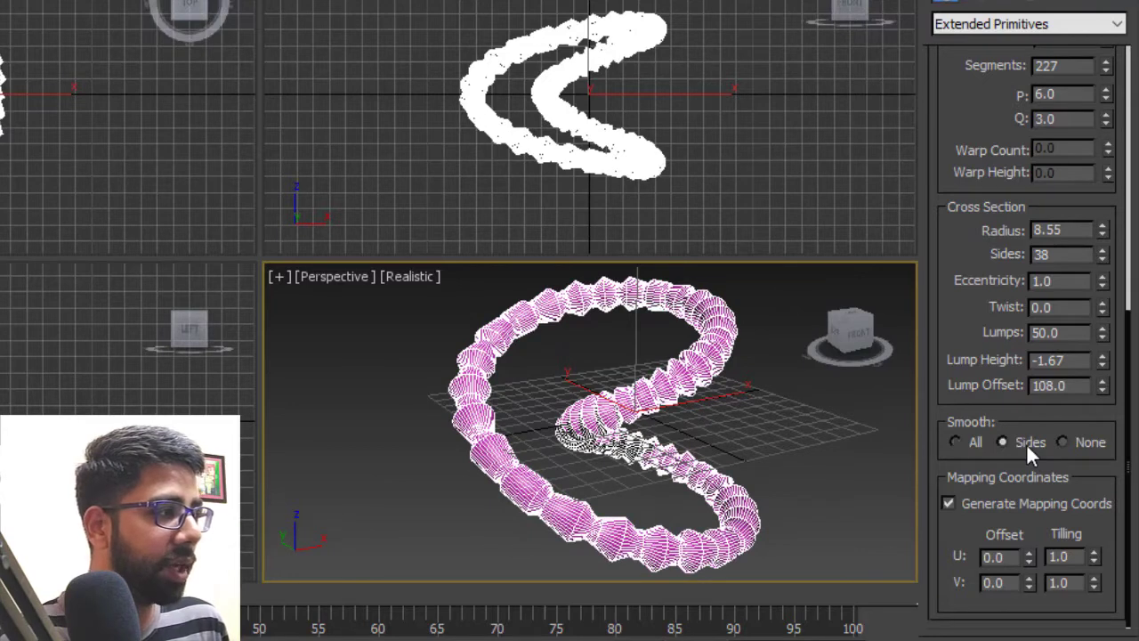
click(1089, 443)
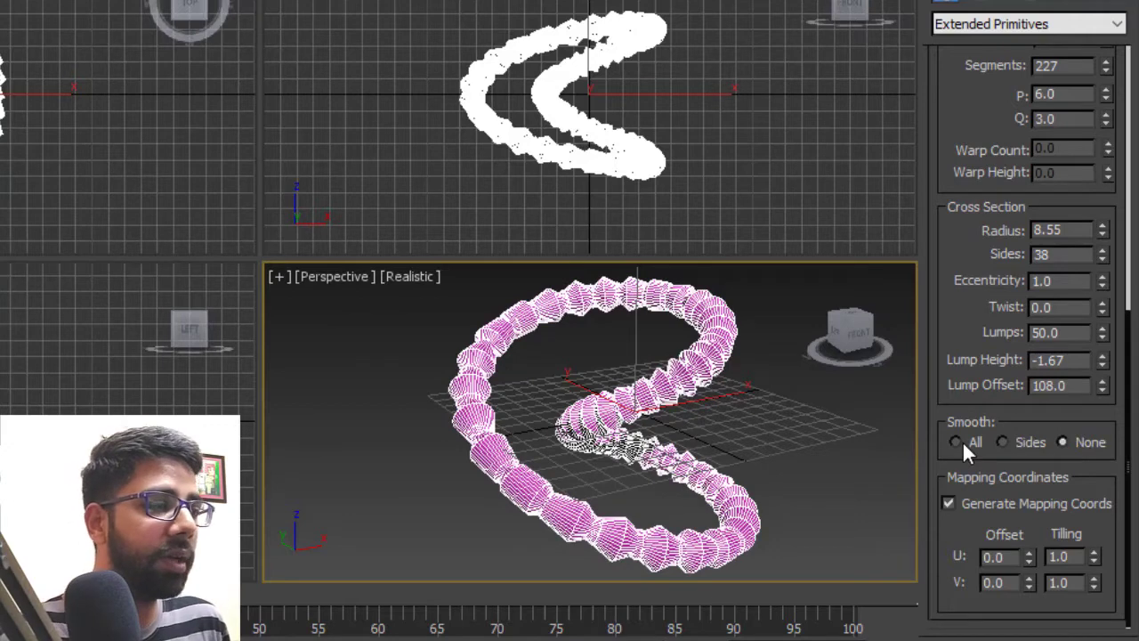
click(960, 443)
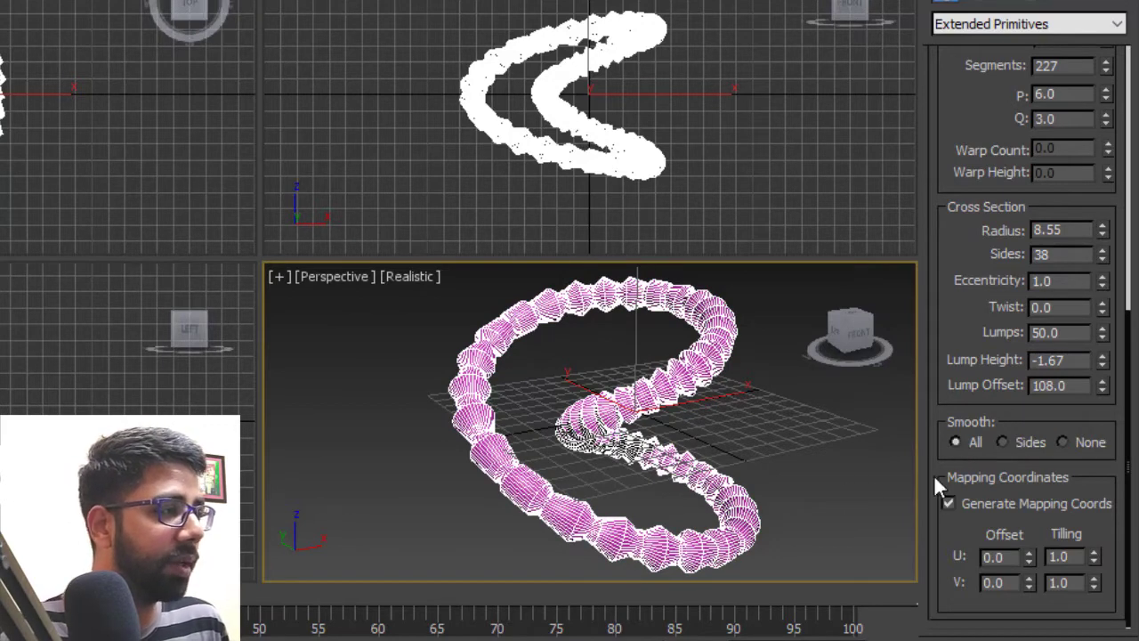
alt+middle_drag(802, 500, 804, 505)
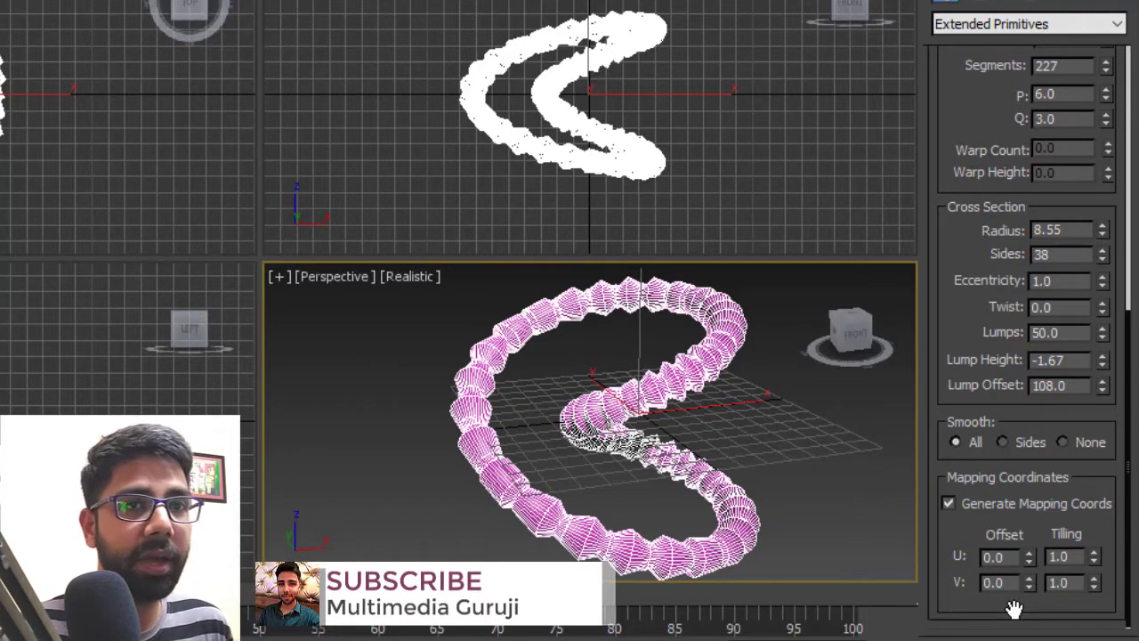
alt+middle_drag(796, 532, 758, 496)
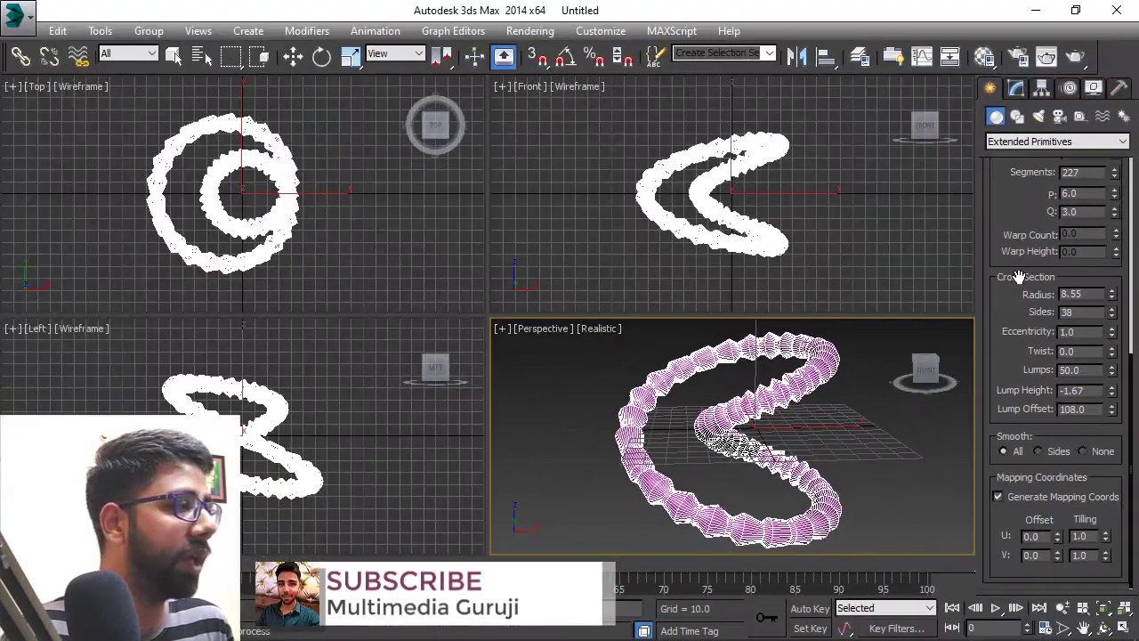
drag(1019, 277, 1015, 614)
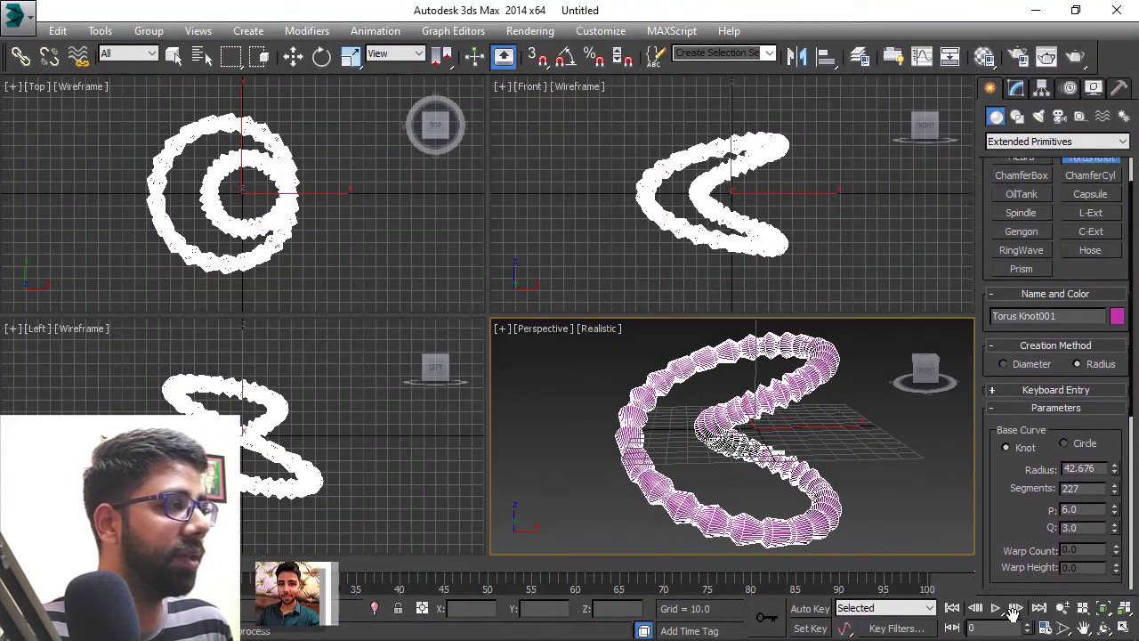
Delete the torus knot and draw a 118 × 173 chamfer box with fillet 3.69 in the Top view.
key(Delete)
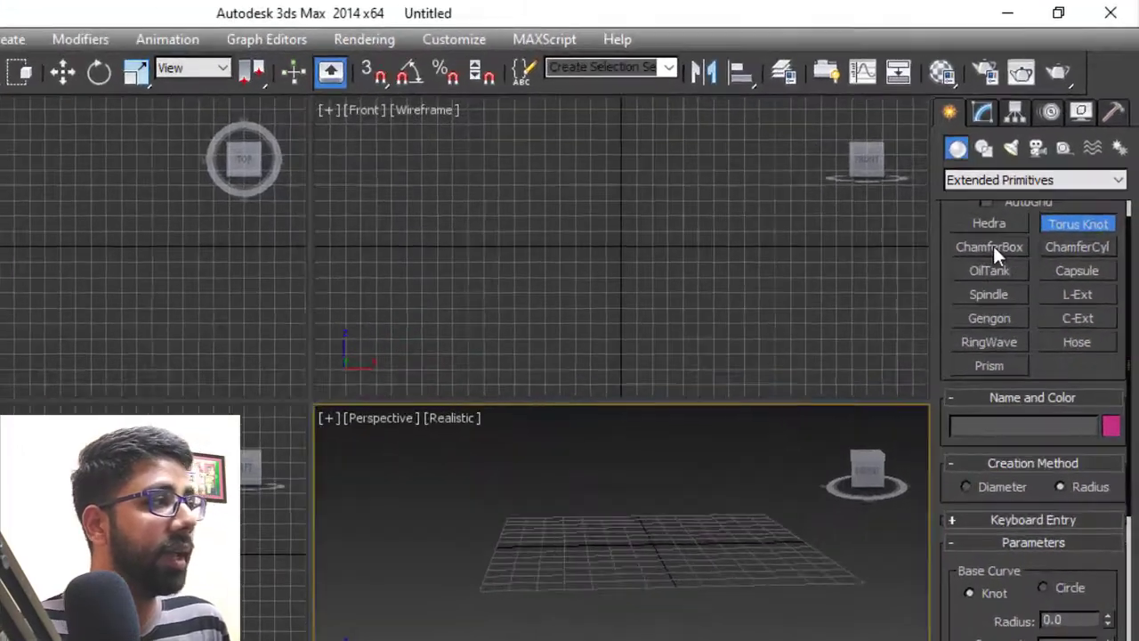
click(1022, 194)
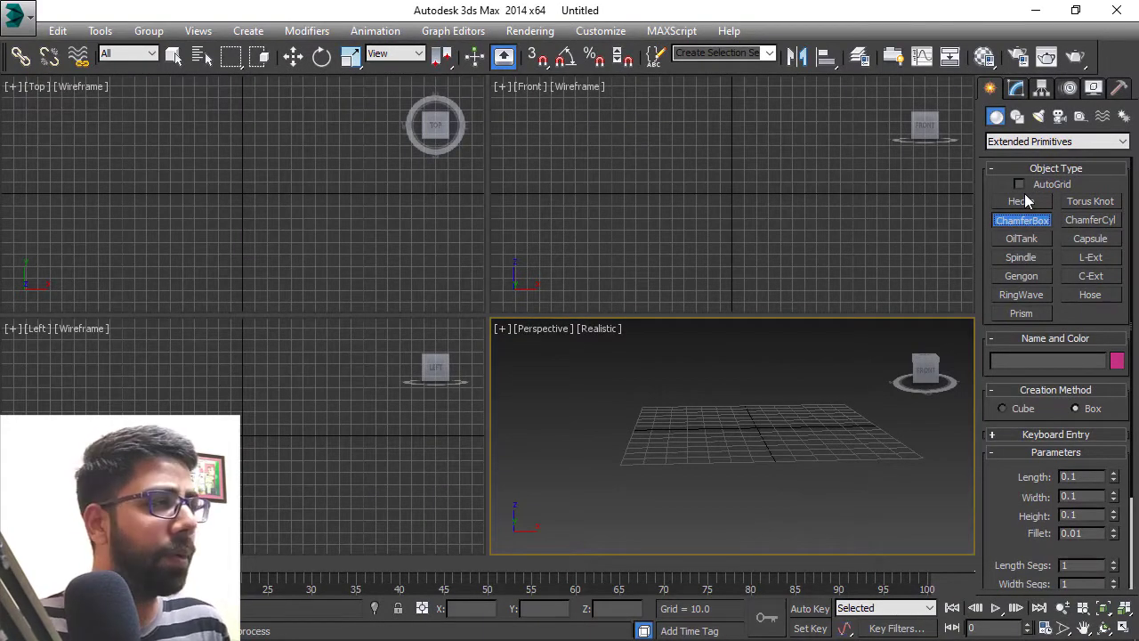
drag(143, 126, 349, 266)
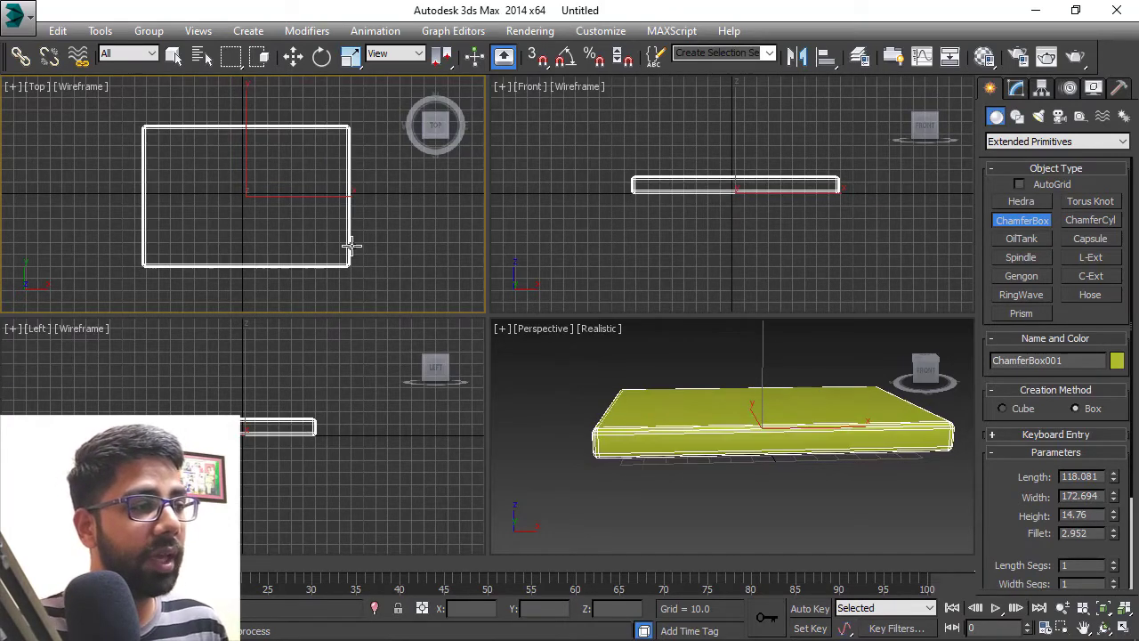
mouse_move(658, 461)
alt+middle_down()
mouse_move(839, 458)
mouse_move(775, 496)
mouse_move(720, 488)
mouse_move(805, 481)
mouse_move(793, 490)
alt+middle_up()
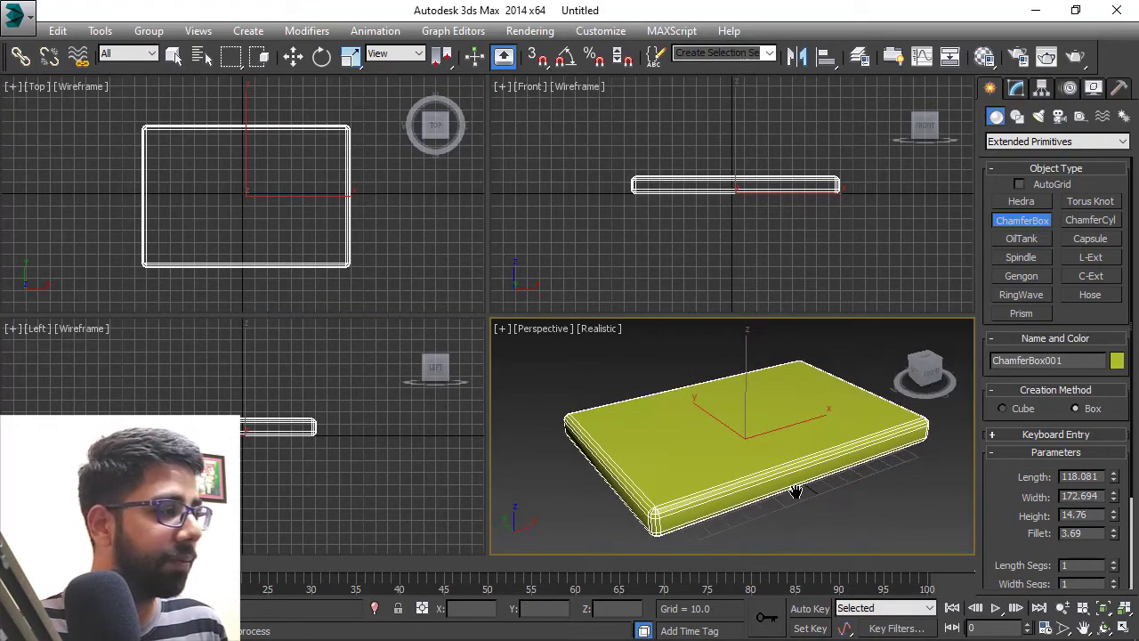
scroll(1023, 318, down, 3)
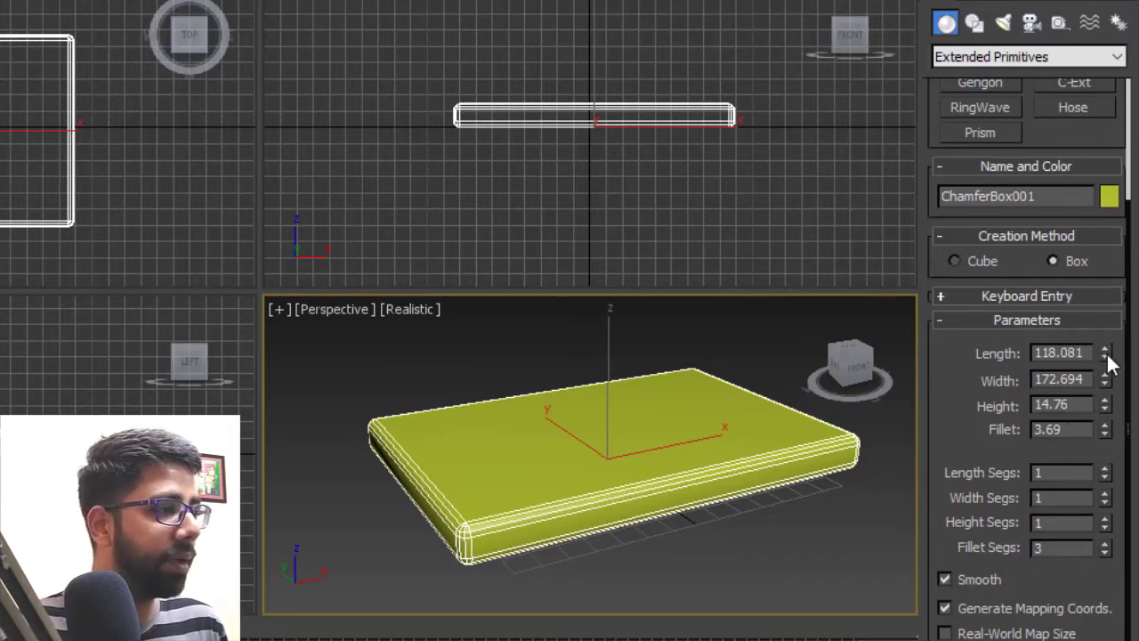
Resize the chamfer box to 145.24 × 125.26, height 33.948, with fillet 7.321.
drag(1110, 360, 1126, 322)
mouse_move(1105, 375)
mouse_down()
mouse_move(1111, 432)
mouse_move(1136, 245)
mouse_up()
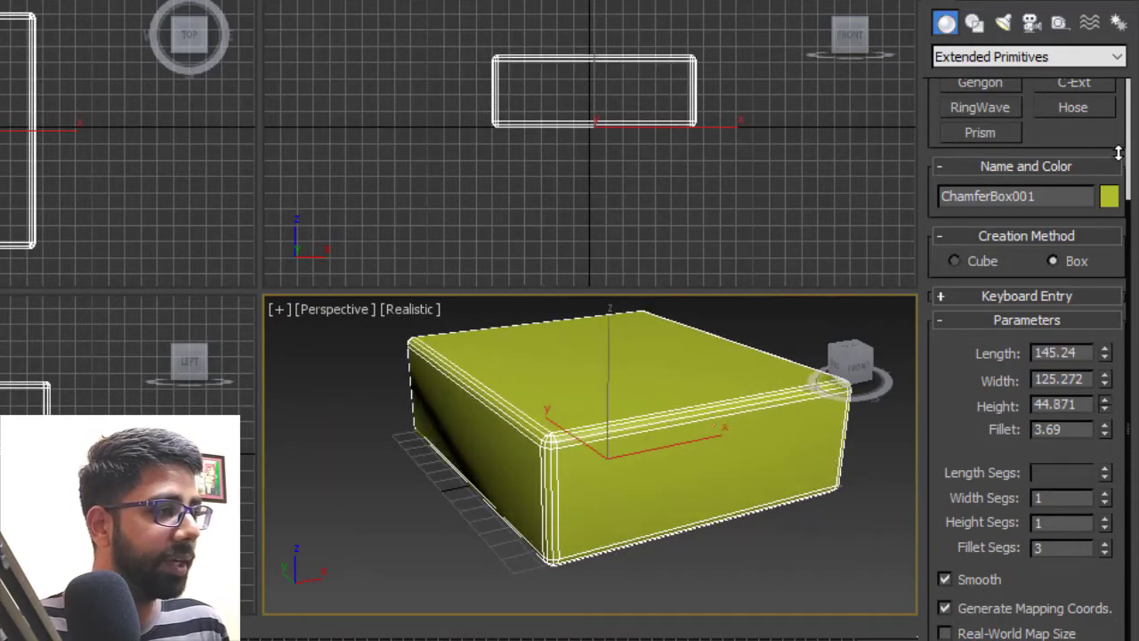
mouse_move(1105, 429)
mouse_down()
mouse_move(1112, 191)
mouse_move(1129, 194)
mouse_move(1128, 397)
mouse_move(1014, 425)
mouse_up()
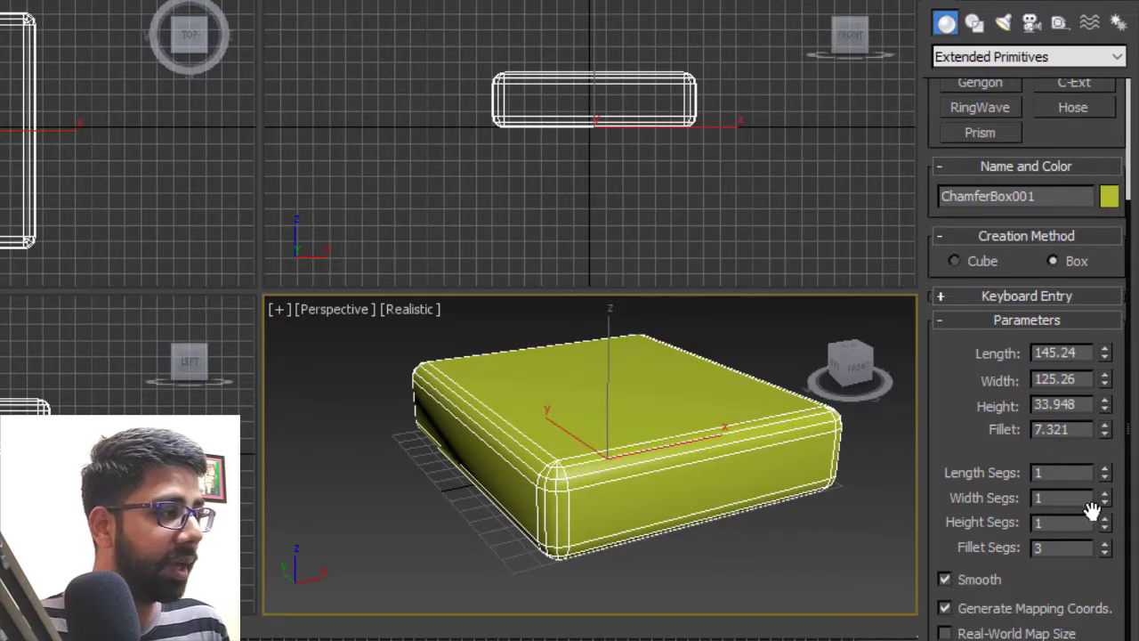
Set the chamfer box's fillet segments to 7 and orbit to inspect the rounded edges.
click(1105, 544)
click(1105, 551)
click(1106, 551)
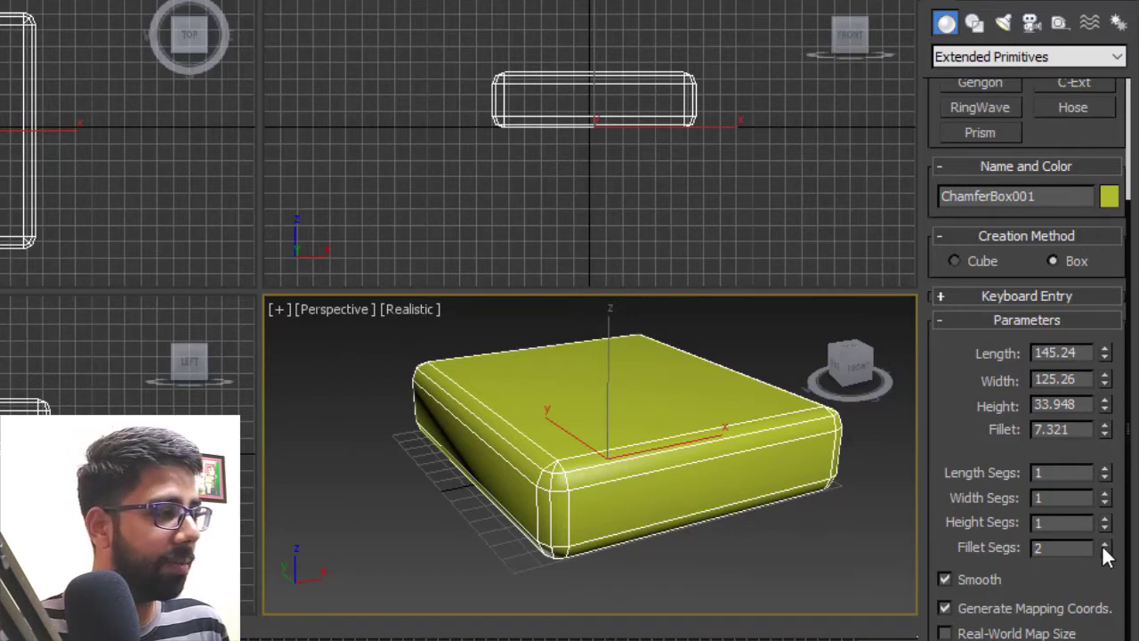
drag(1105, 552, 1117, 479)
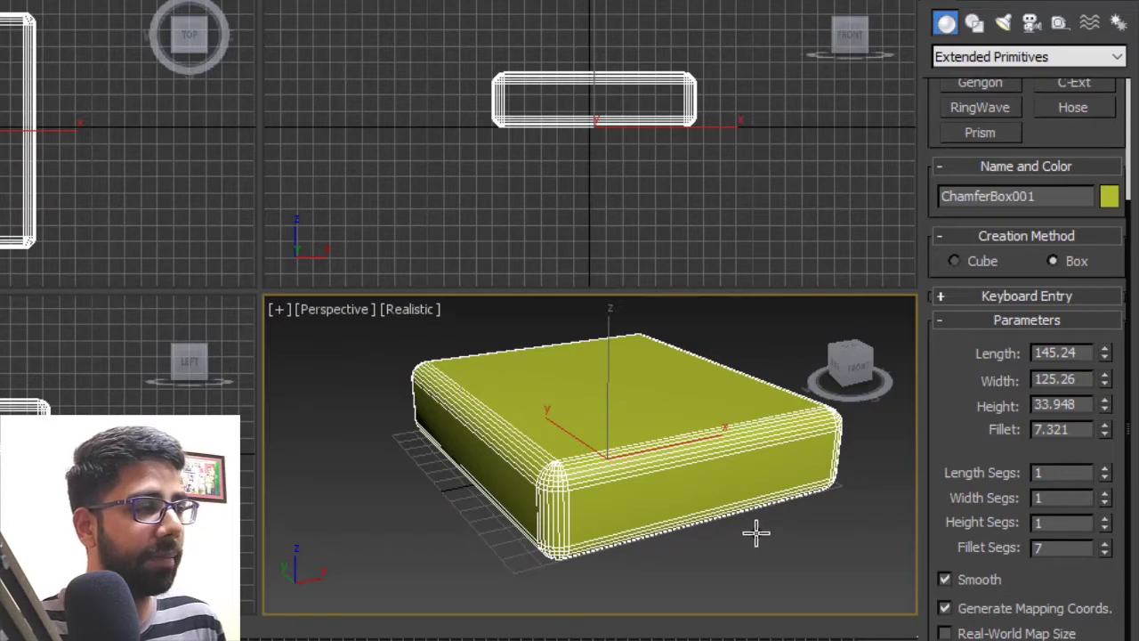
alt+middle_drag(756, 534, 636, 501)
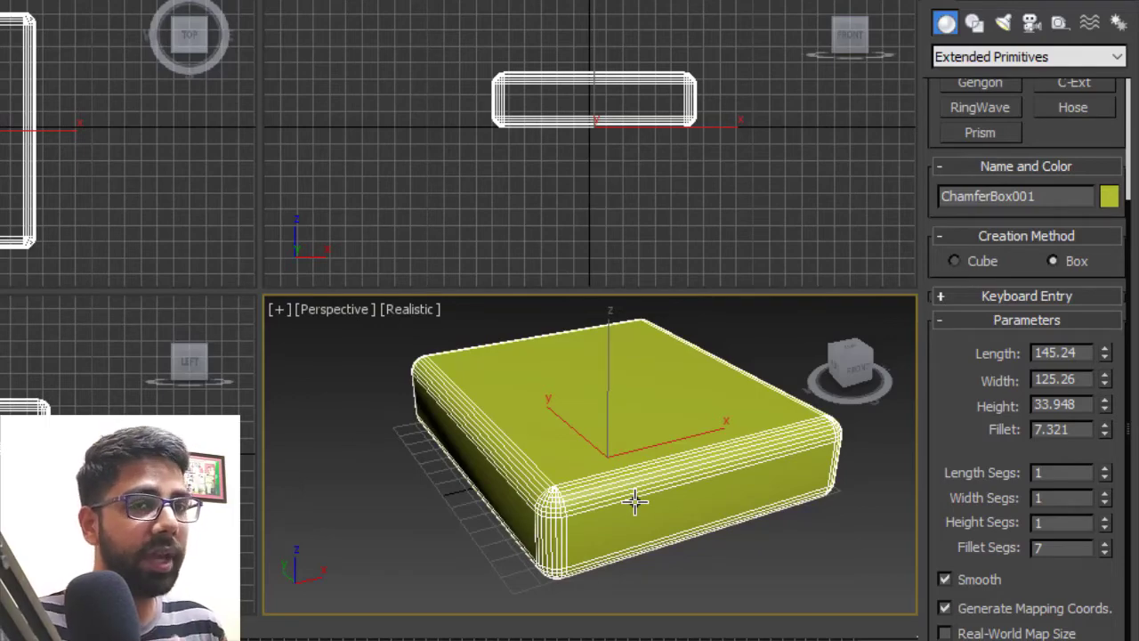
alt+middle_drag(635, 502, 660, 496)
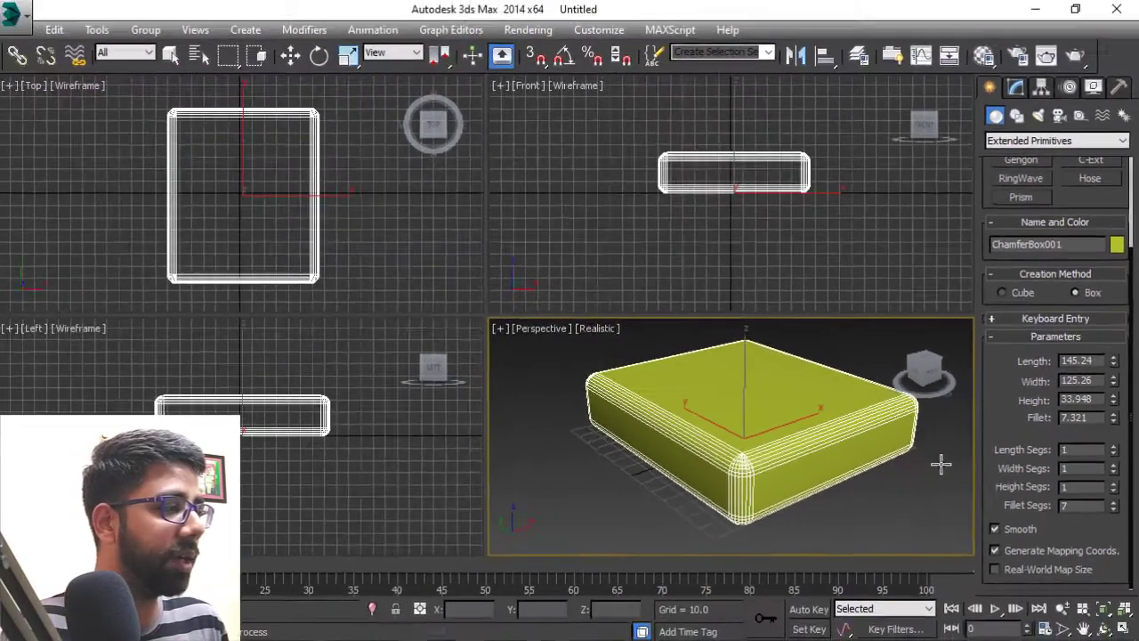
Delete the chamfer box and draw a chamfer cylinder: radius 30.258, height 62.731, fillet 5.166.
key(Delete)
drag(1006, 371, 1008, 469)
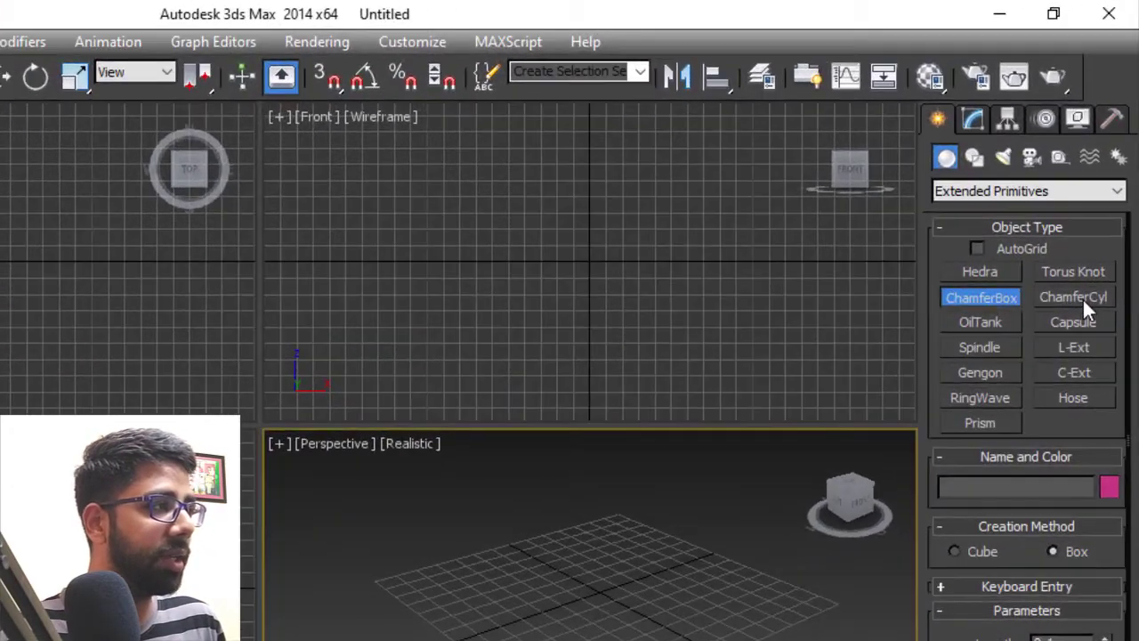
click(1095, 189)
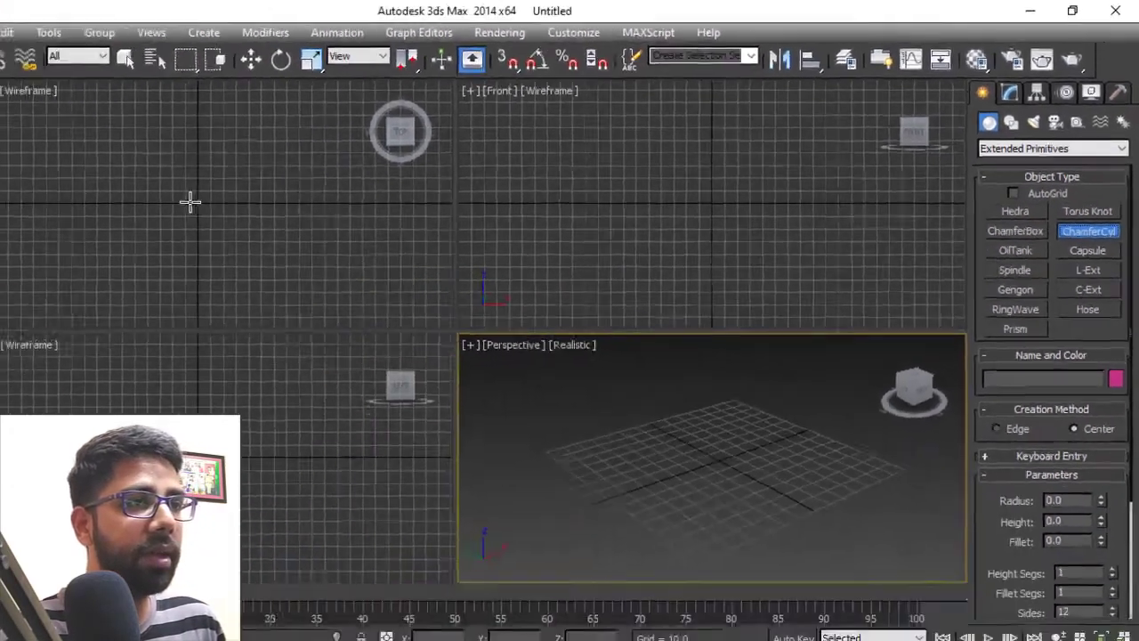
drag(242, 192, 278, 183)
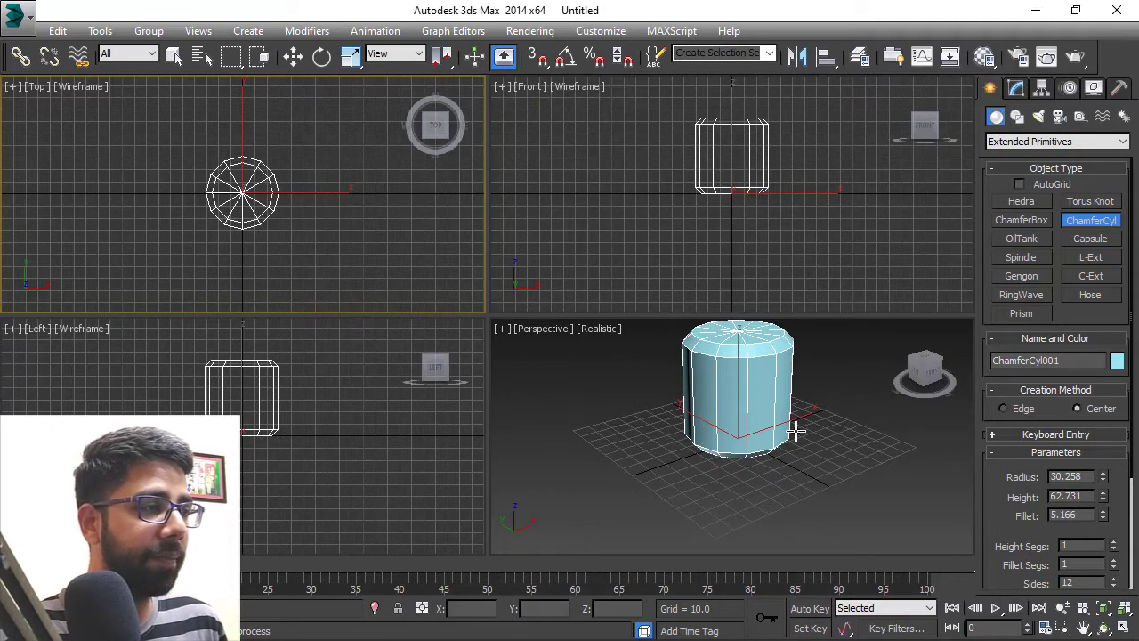
scroll(795, 431, up, 2)
scroll(765, 449, up, 2)
scroll(801, 450, up, 2)
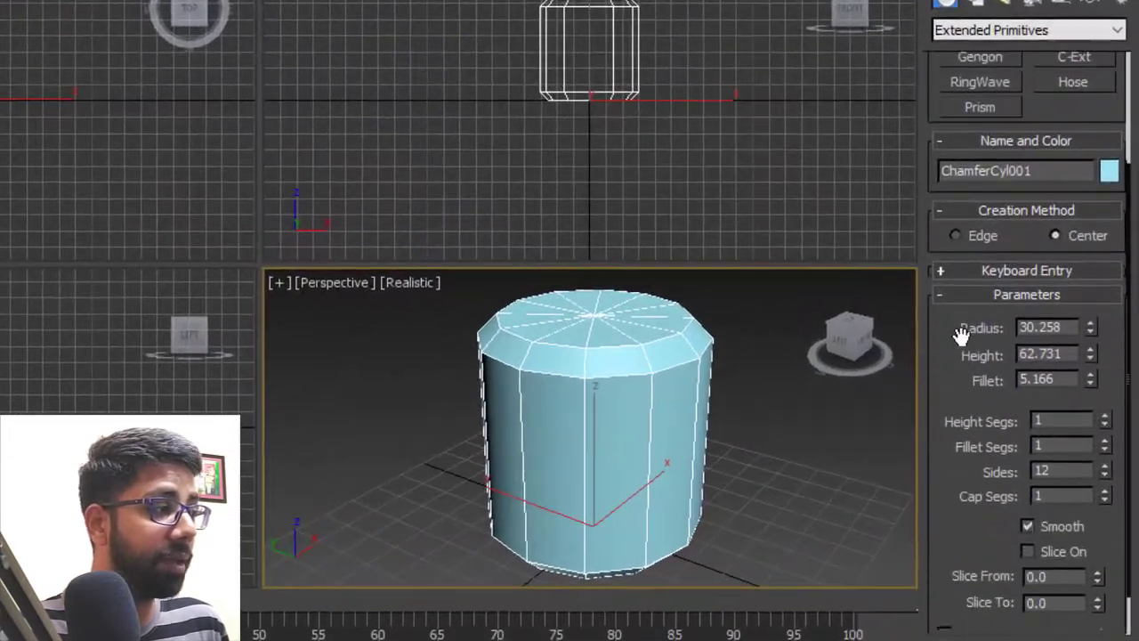
scroll(968, 250, down, 3)
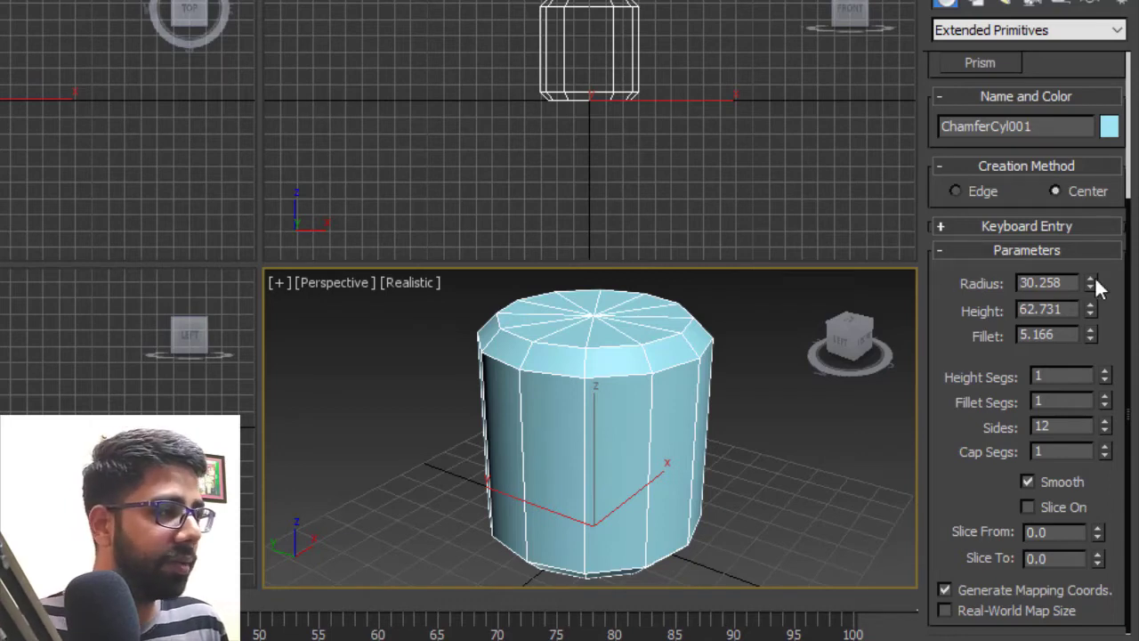
Adjust the chamfer cylinder to radius 32.376, height 57.712 and fillet 4.494.
mouse_move(1092, 283)
mouse_down()
mouse_move(1096, 234)
mouse_move(1113, 285)
mouse_up()
scroll(1113, 284, up, 1)
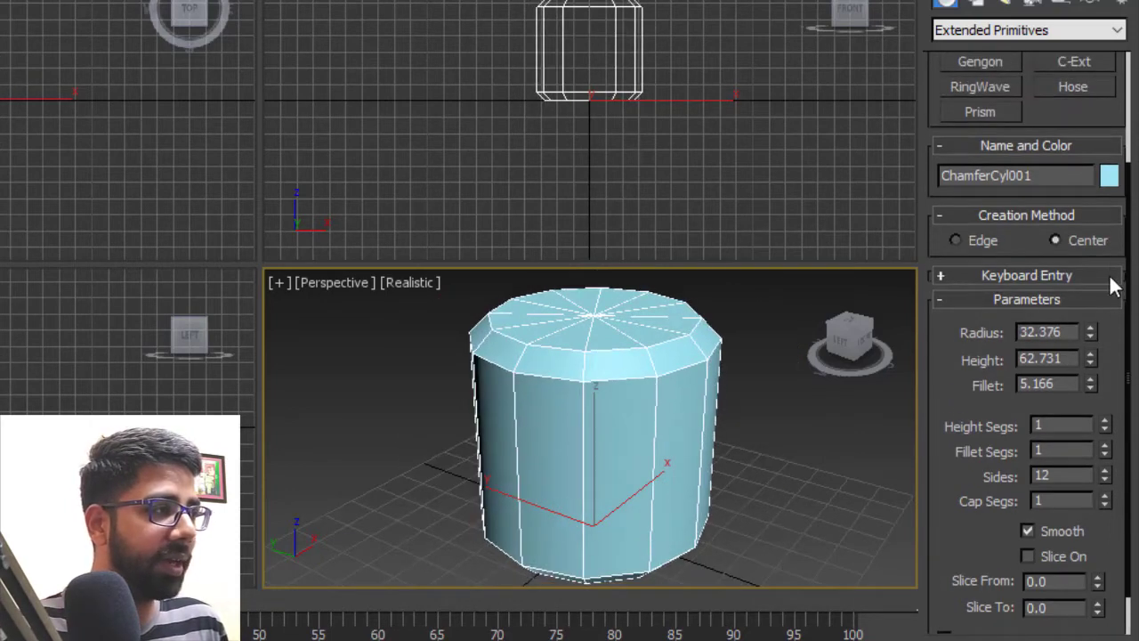
drag(1093, 358, 1097, 383)
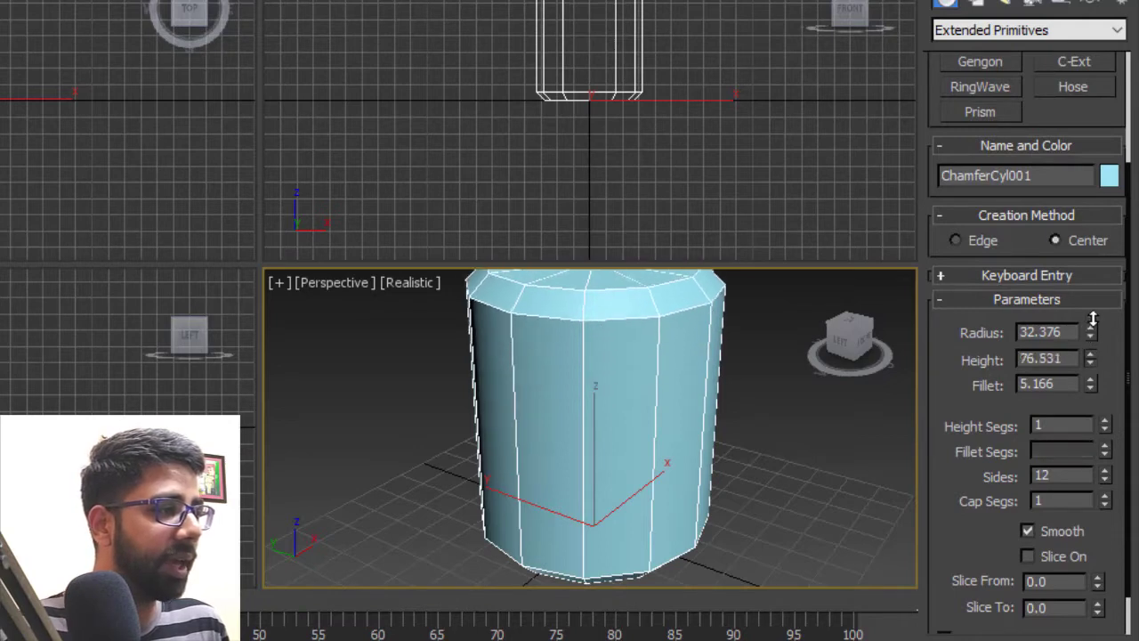
scroll(1098, 383, down, 1)
mouse_move(1091, 335)
mouse_down()
mouse_move(1097, 251)
mouse_move(1108, 323)
mouse_up()
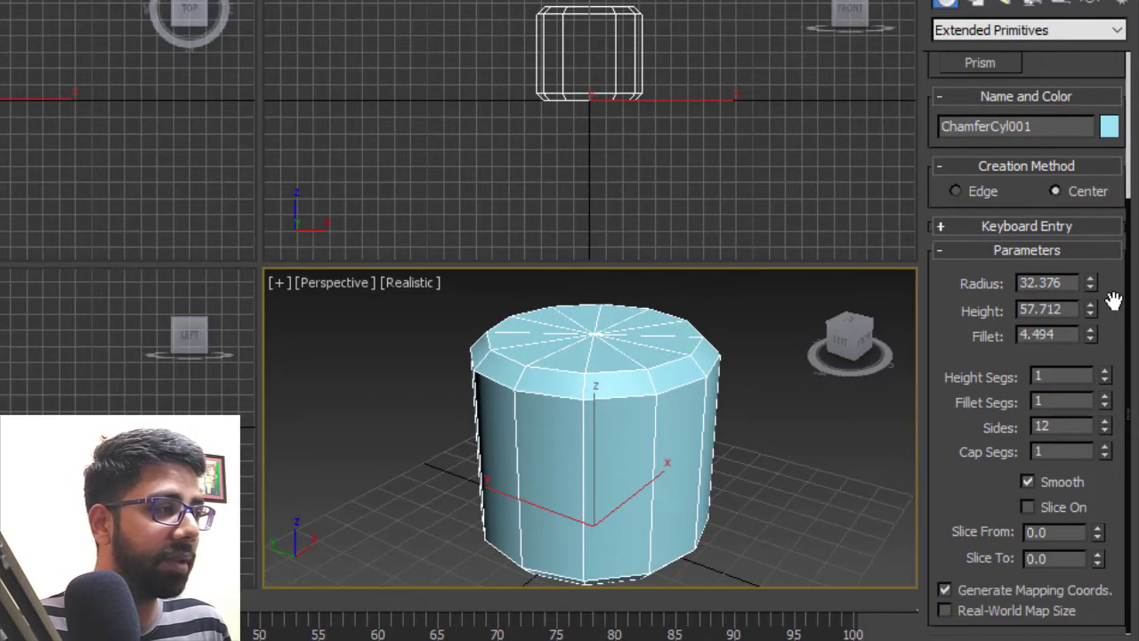
Raise the cylinder's height segments to 6 and fillet segments to 9.
click(1106, 373)
click(1105, 373)
click(1105, 373)
click(1106, 373)
click(1106, 373)
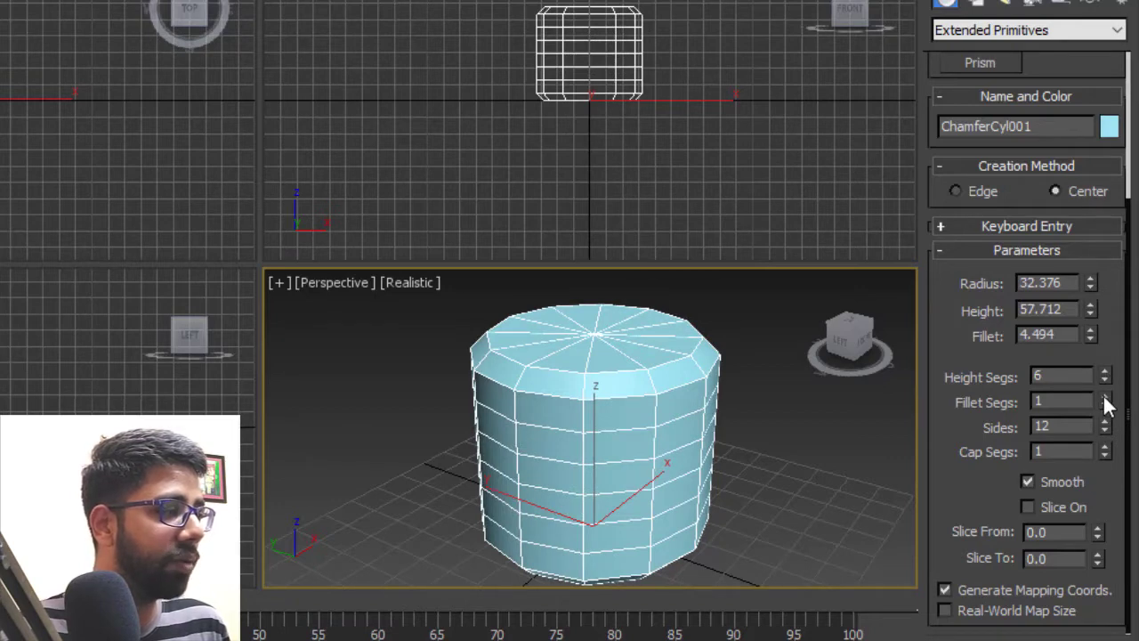
click(1105, 398)
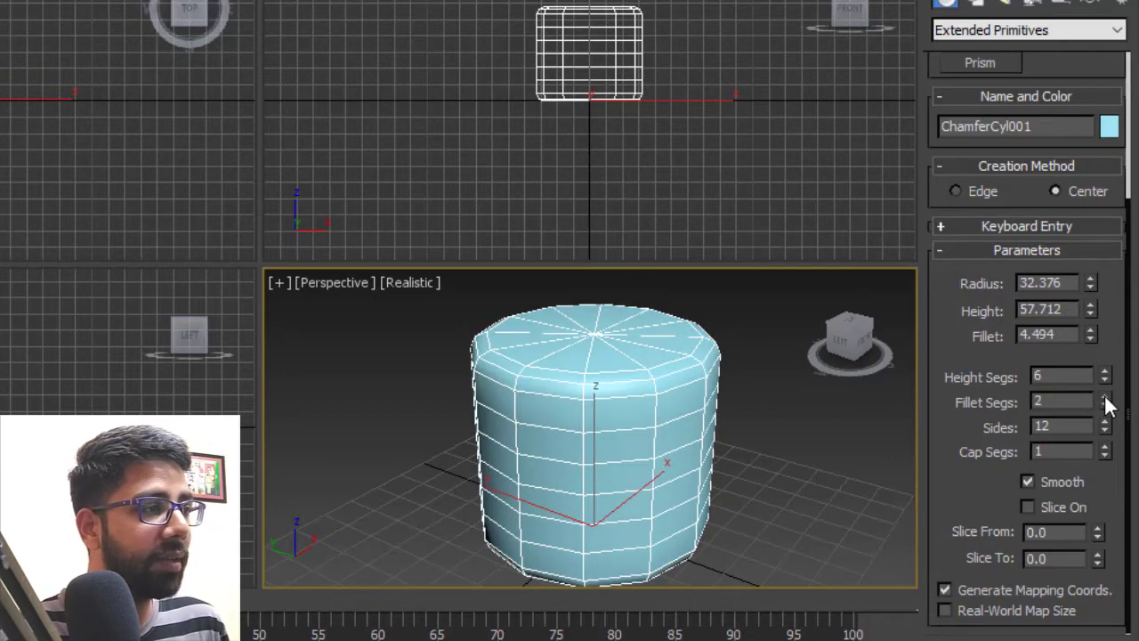
click(1105, 397)
click(1105, 398)
click(1105, 398)
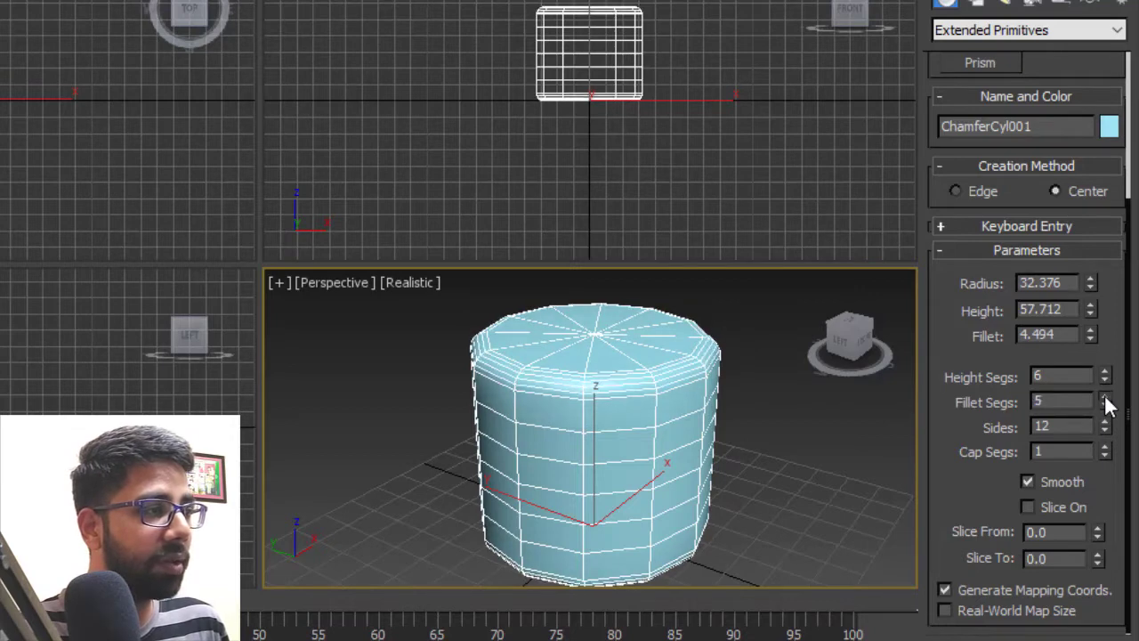
click(1105, 398)
click(1104, 398)
click(1104, 398)
click(1105, 398)
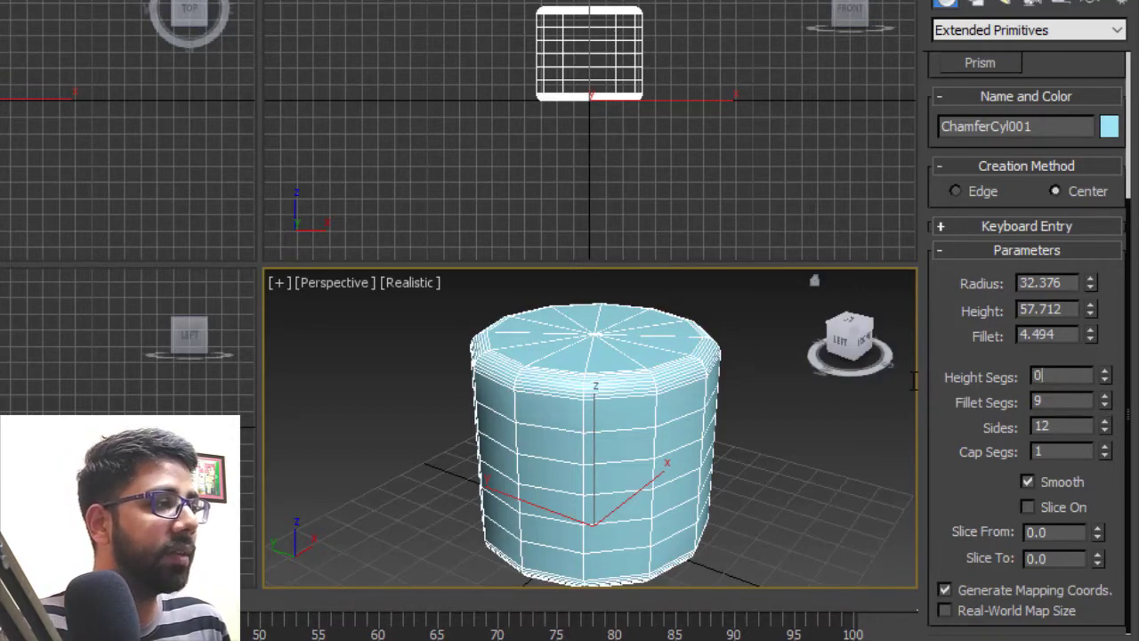
Set height segments back to 1 and orbit to inspect the rounded top edge.
text(1)
key(Return)
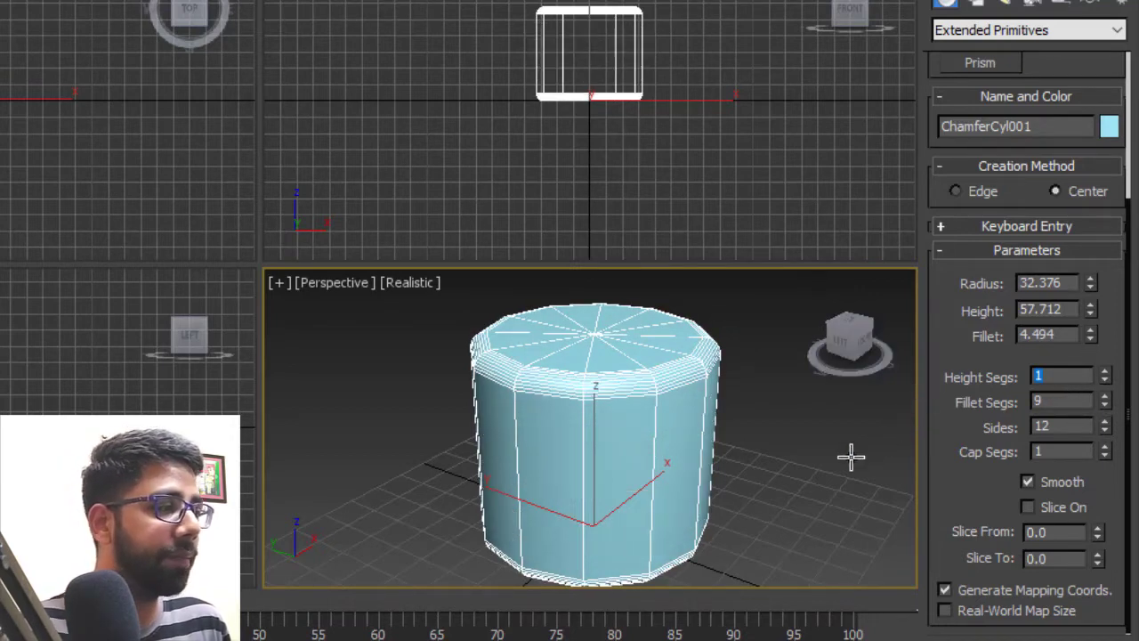
mouse_move(852, 457)
alt+middle_down()
mouse_move(738, 445)
mouse_move(668, 469)
alt+middle_up()
scroll(636, 427, up, 5)
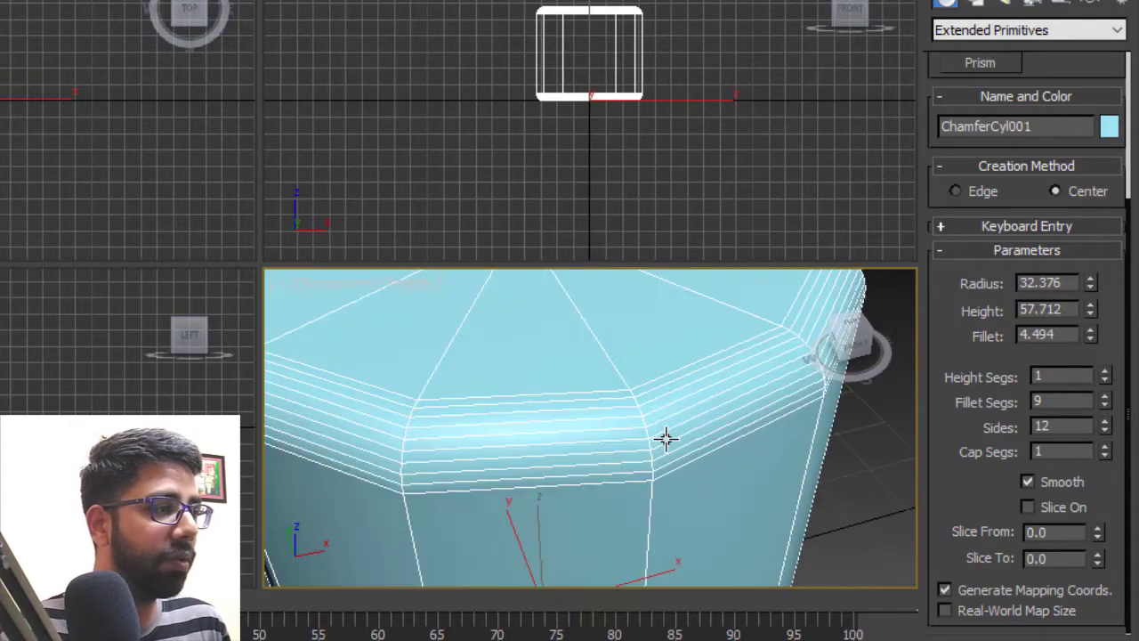
scroll(666, 437, down, 3)
mouse_move(743, 400)
middle_down()
mouse_move(693, 481)
mouse_move(738, 453)
mouse_move(700, 475)
mouse_move(743, 445)
mouse_move(729, 442)
mouse_move(748, 419)
mouse_move(722, 475)
mouse_move(724, 460)
middle_up()
scroll(667, 419, down, 3)
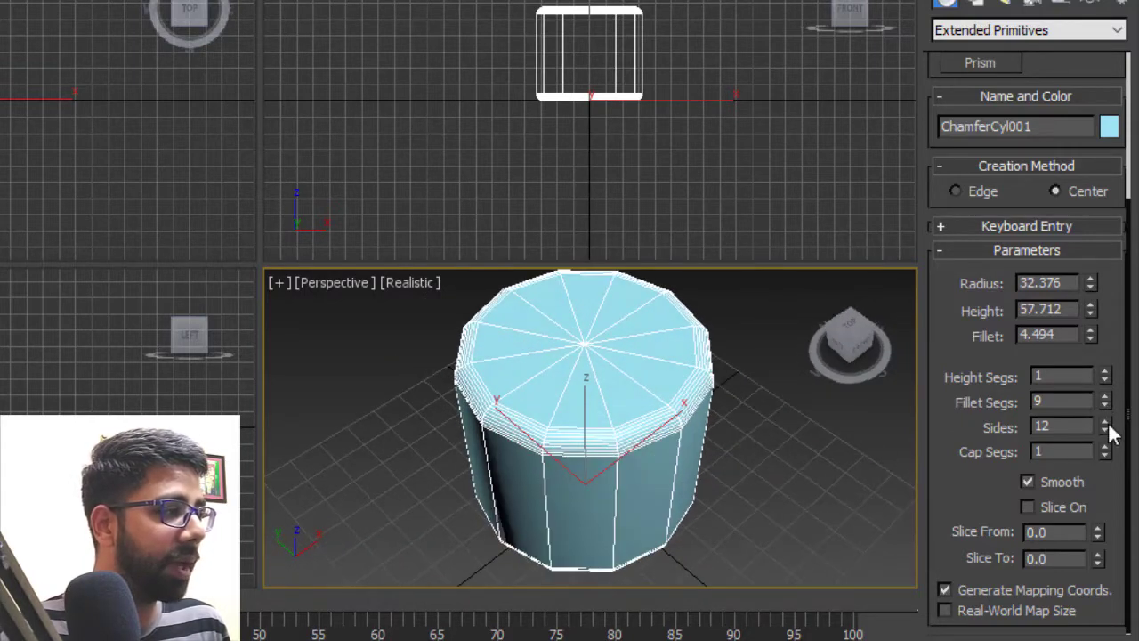
Give the chamfer cylinder 31 sides and 8 cap segments.
drag(1106, 425, 1128, 200)
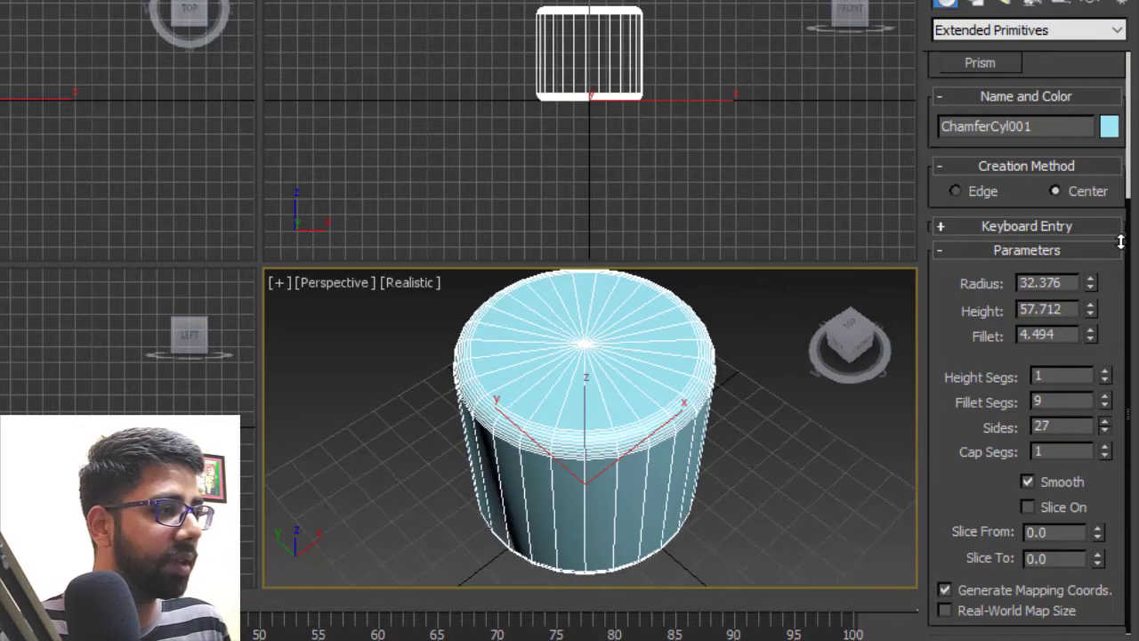
mouse_move(756, 463)
alt+middle_down()
mouse_move(702, 473)
mouse_move(727, 448)
mouse_move(890, 467)
mouse_move(674, 458)
mouse_move(677, 488)
alt+middle_up()
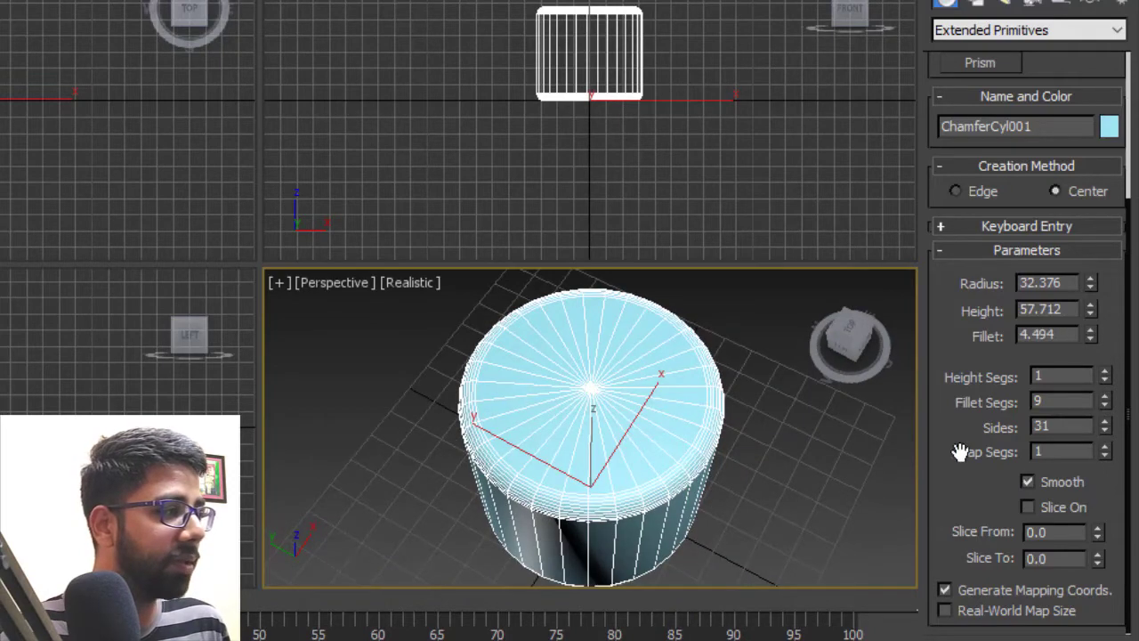
click(1105, 448)
click(1105, 448)
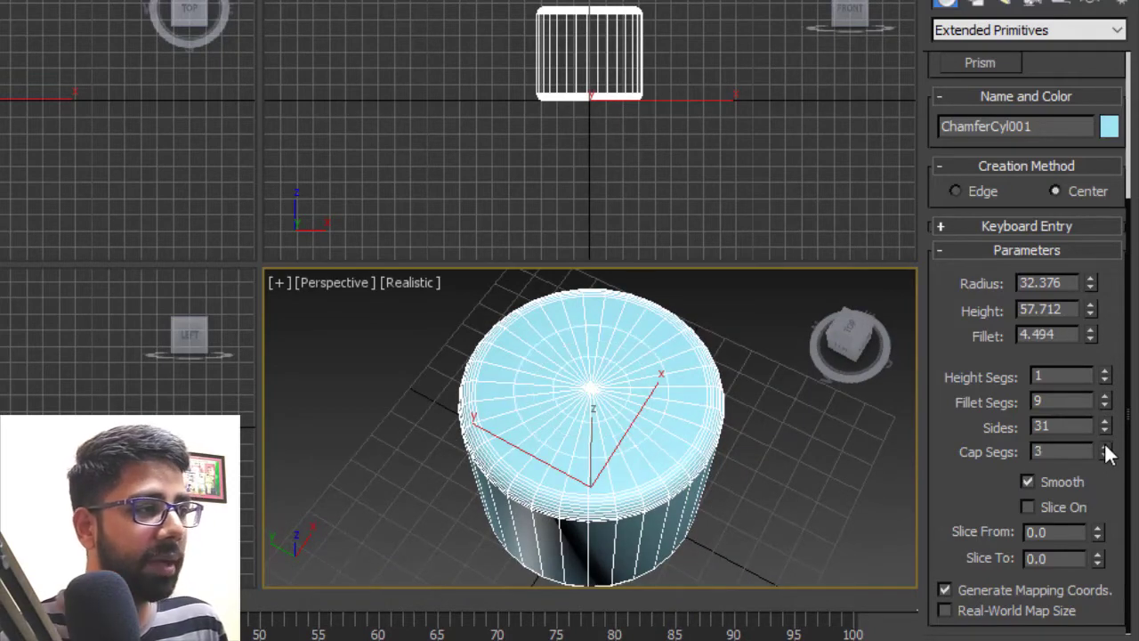
click(1106, 447)
click(1105, 447)
click(1106, 447)
click(1106, 447)
click(1106, 448)
Turn on Slice and cut a wedge from 217.5 to -37.5.
mouse_move(801, 445)
alt+middle_down()
mouse_move(760, 437)
mouse_move(707, 454)
mouse_move(740, 435)
alt+middle_up()
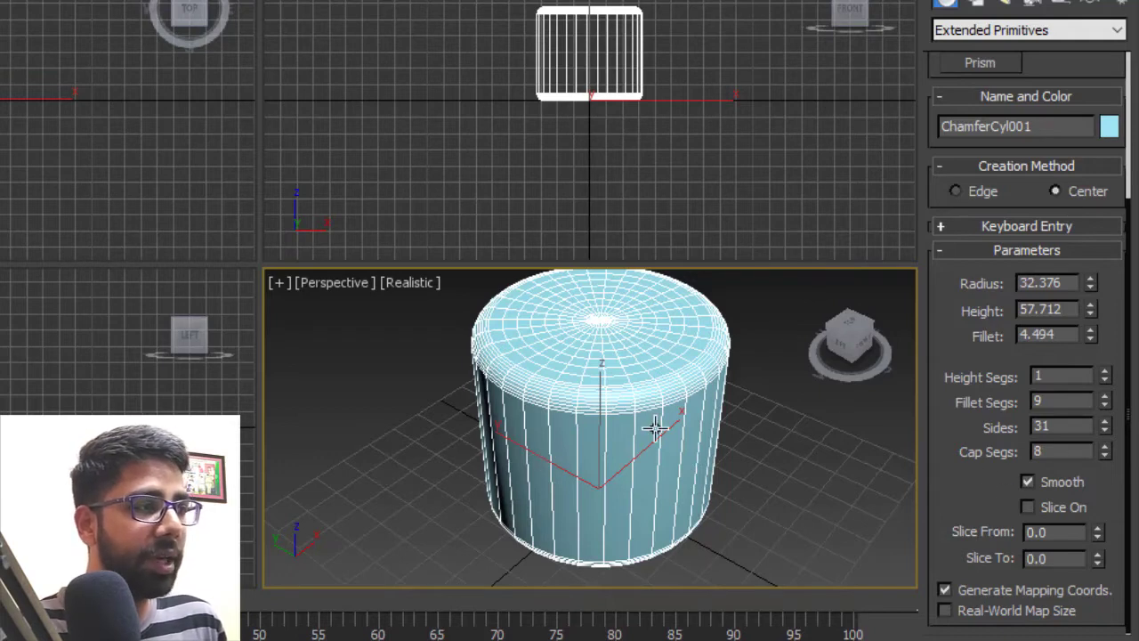
alt+middle_drag(656, 428, 656, 470)
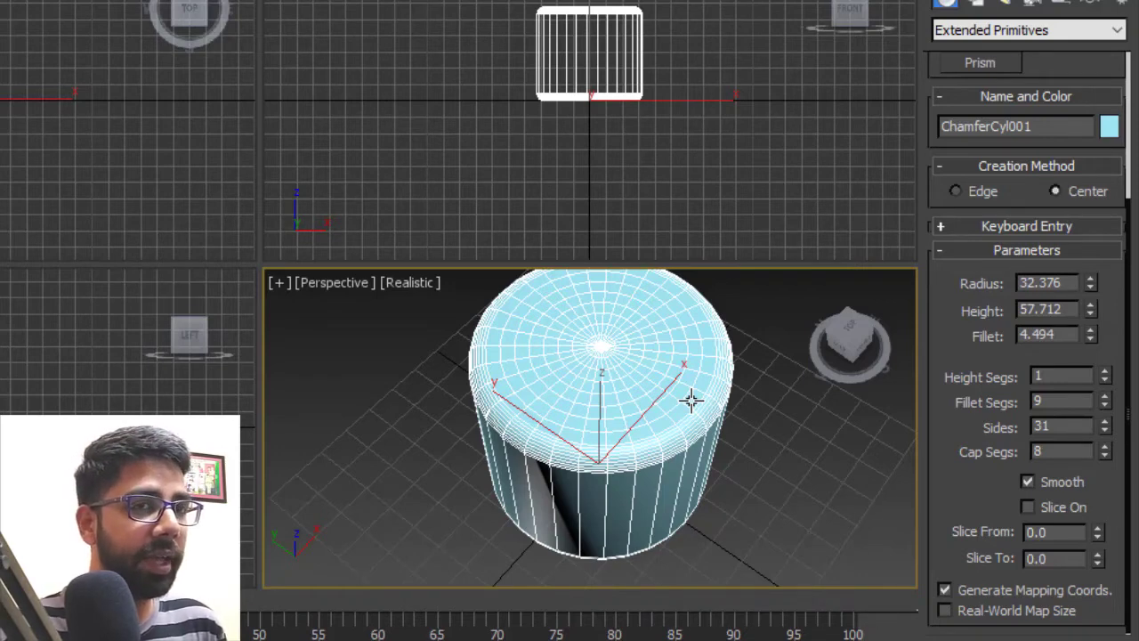
alt+middle_drag(692, 403, 985, 465)
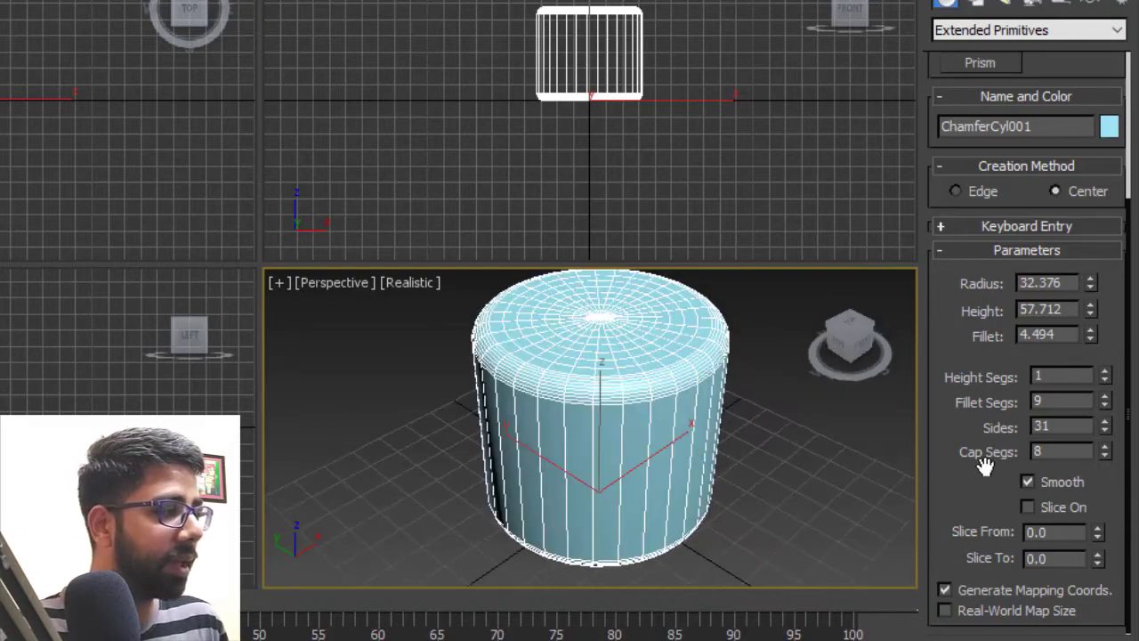
click(1059, 513)
drag(1052, 55, 1088, 190)
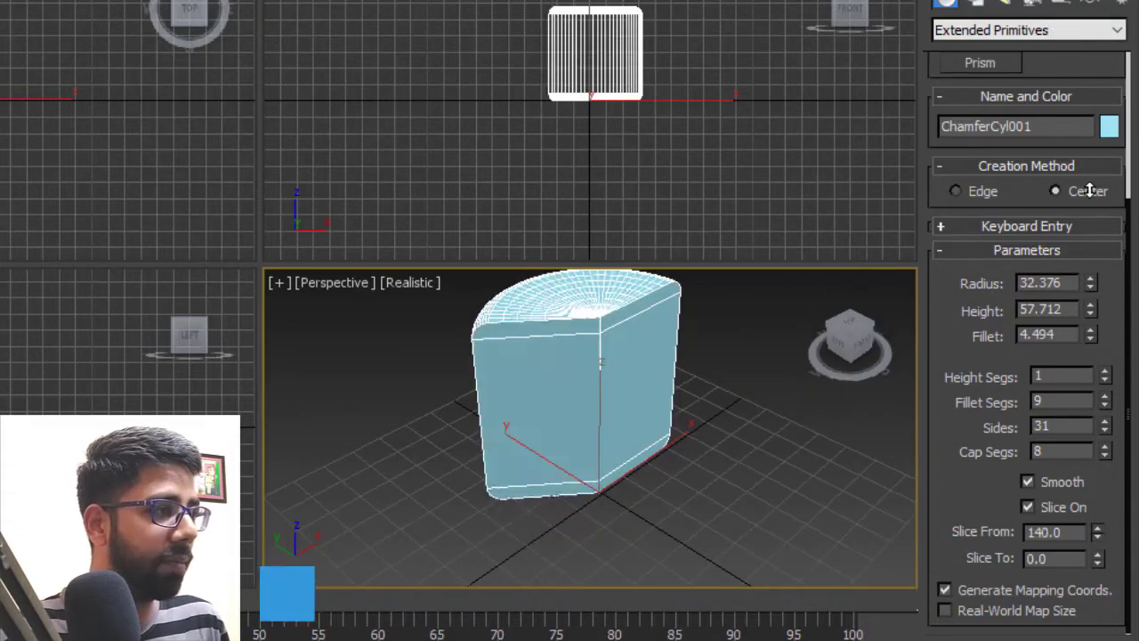
drag(1098, 557, 1098, 423)
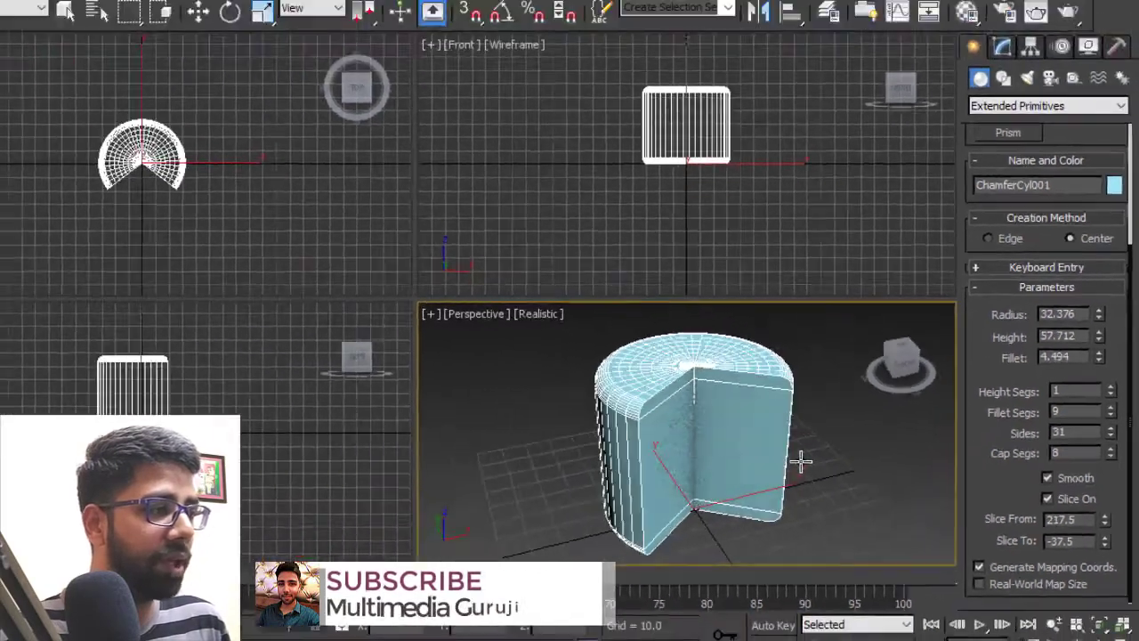
Delete the chamfer cylinder and create an oil tank: radius 37.348, height 76.977, cap height 9.337.
key(Delete)
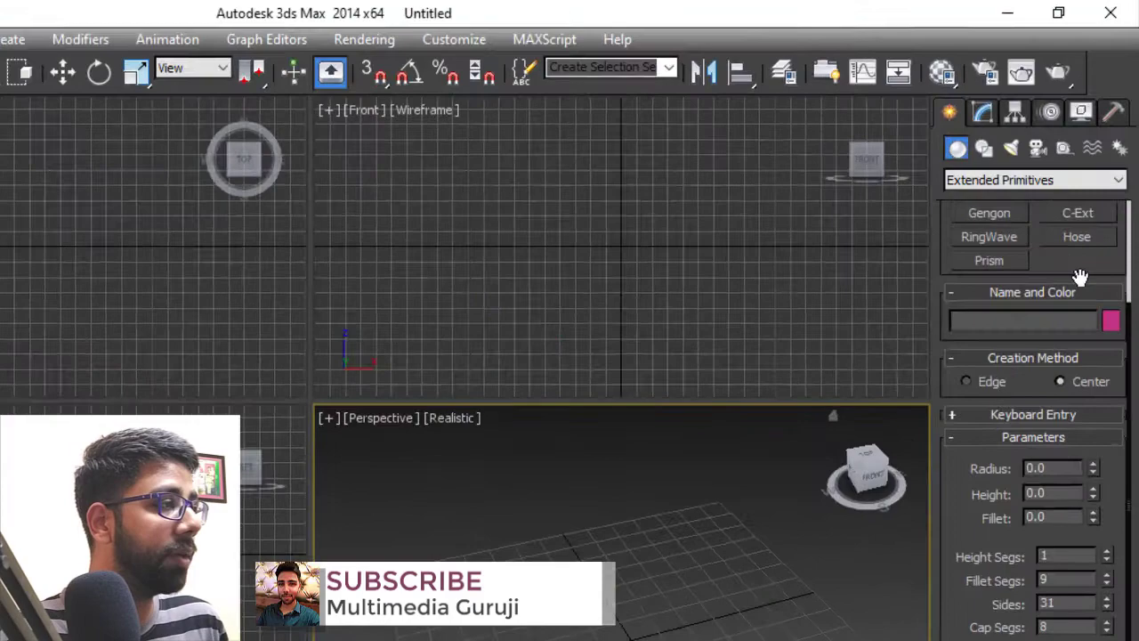
scroll(1032, 221, up, 3)
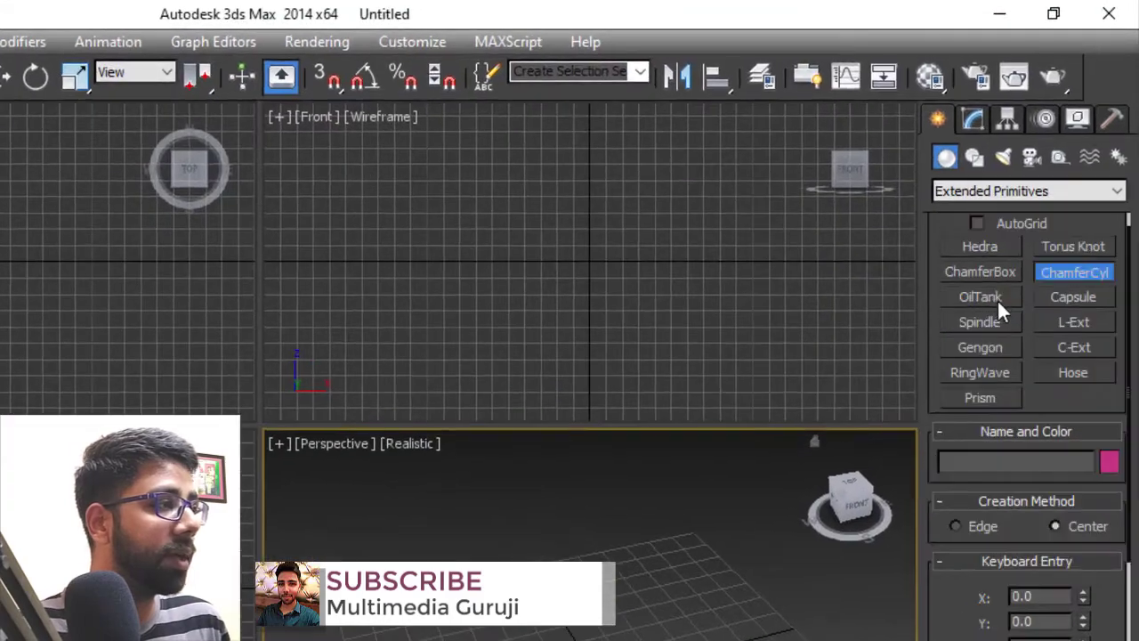
click(997, 299)
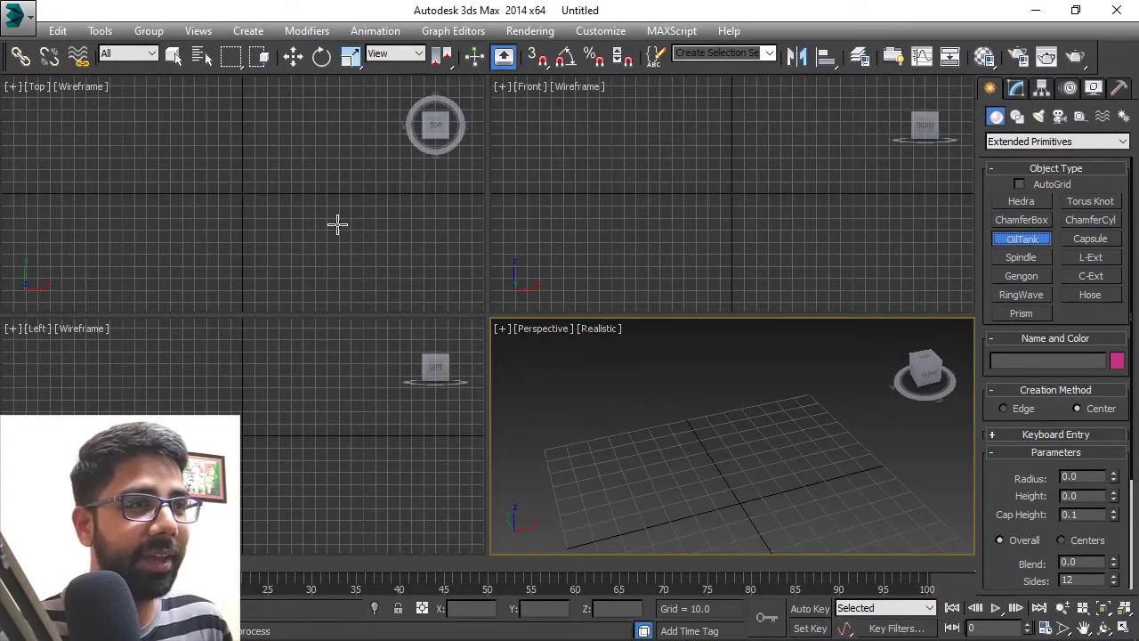
drag(242, 192, 279, 163)
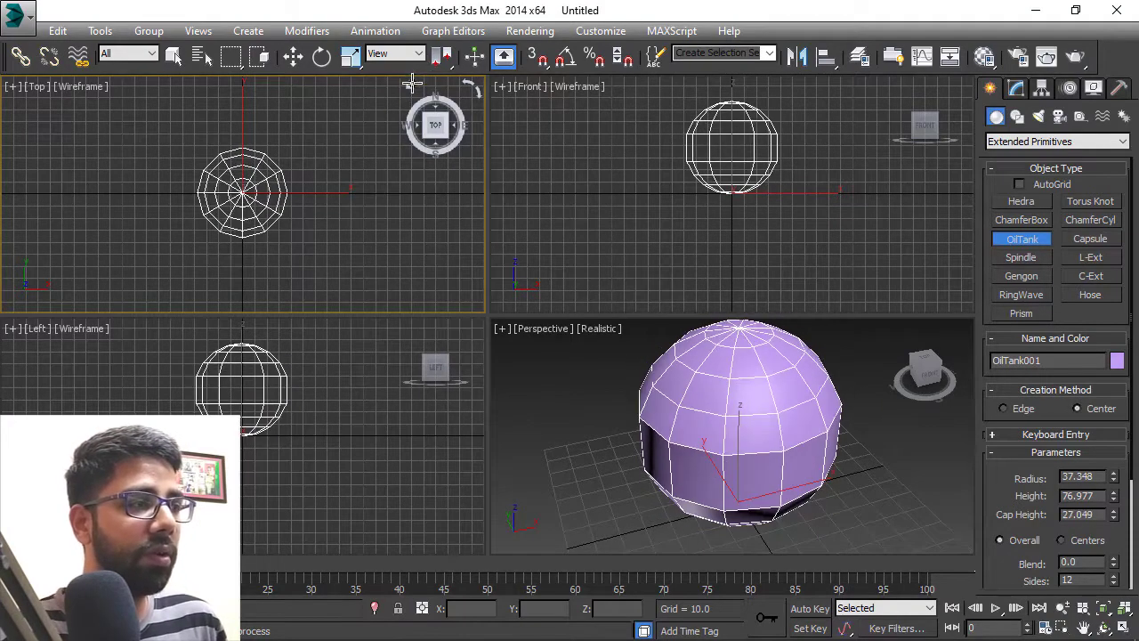
click(742, 464)
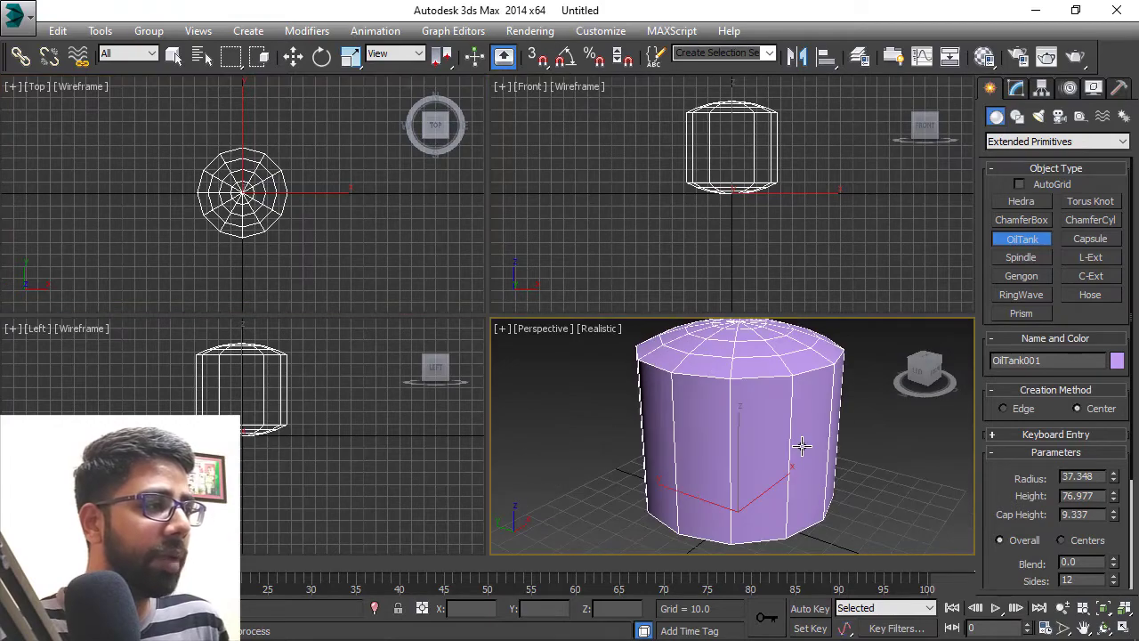
scroll(798, 445, down, 3)
mouse_move(798, 446)
alt+middle_down()
mouse_move(812, 439)
mouse_move(785, 436)
alt+middle_up()
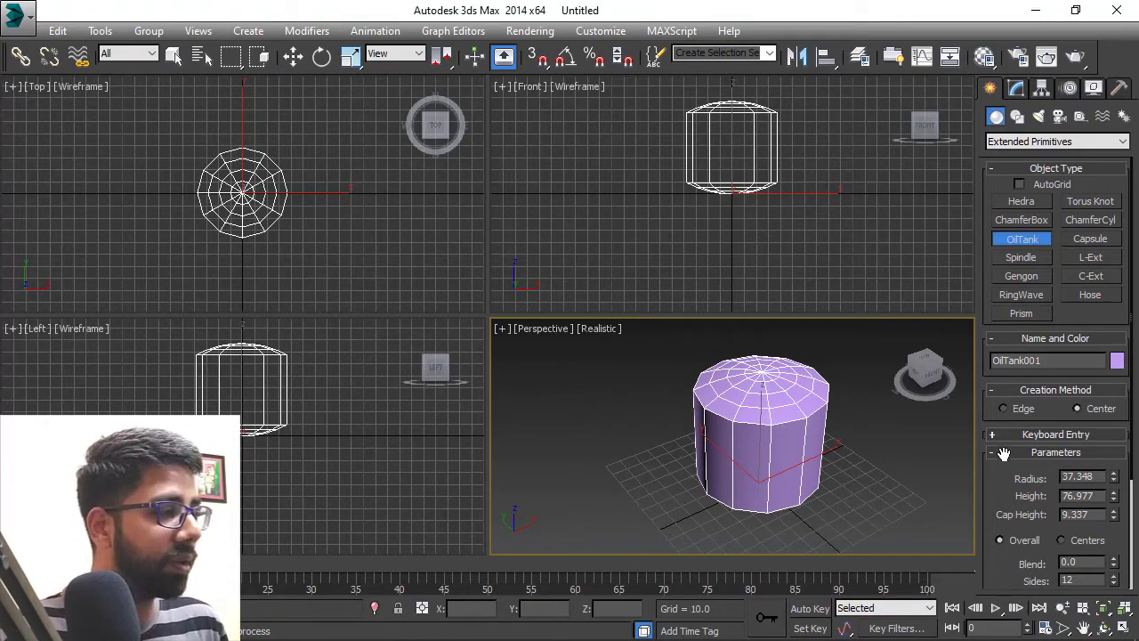
drag(1003, 454, 1027, 293)
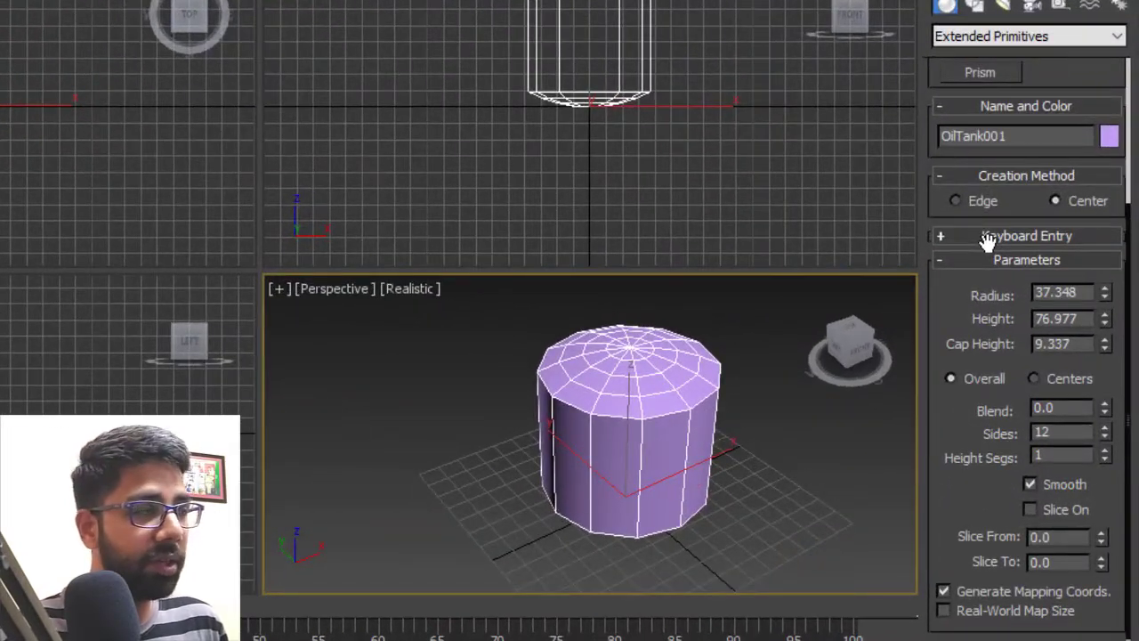
Shrink the oil tank radius to 30.999, trying Centers before returning cap height to Overall.
drag(1106, 294, 1105, 337)
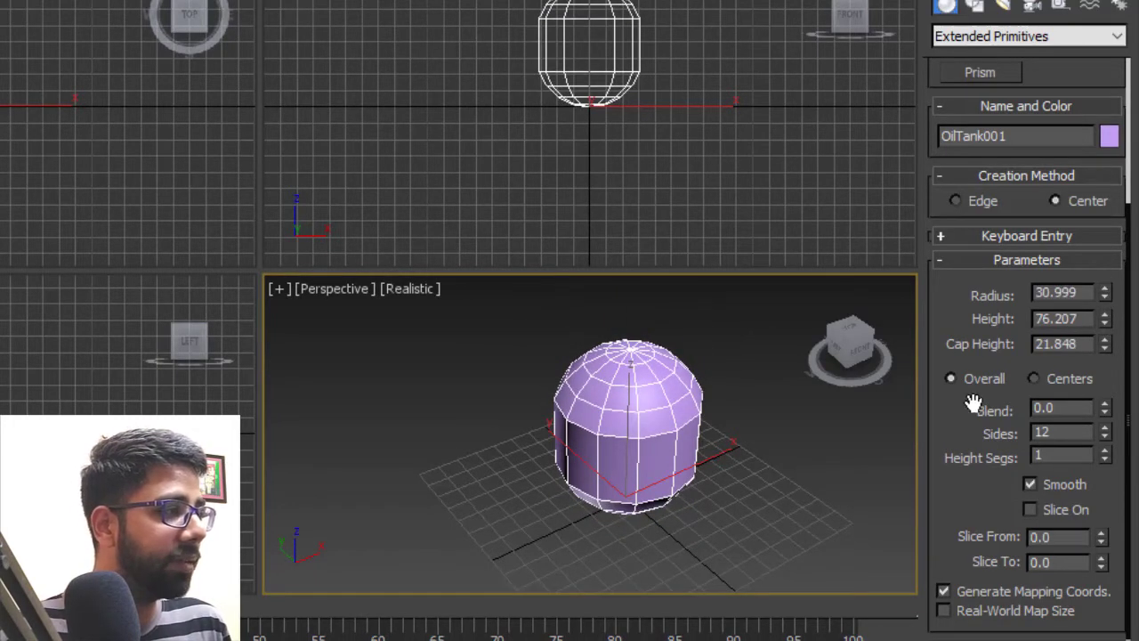
click(1052, 377)
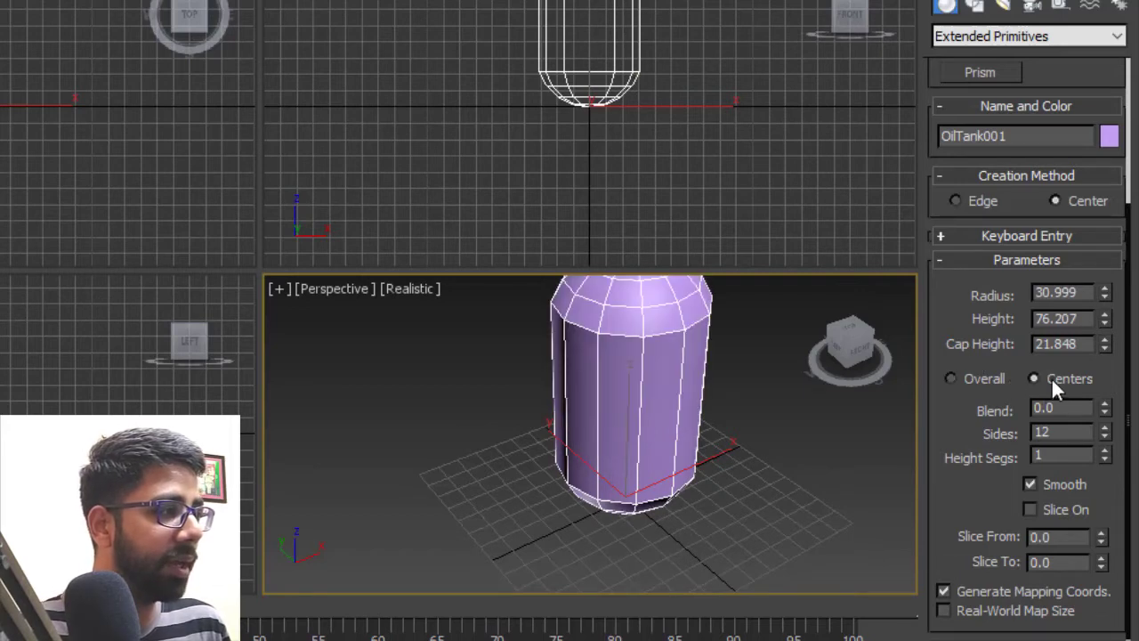
alt+middle_drag(789, 435, 817, 405)
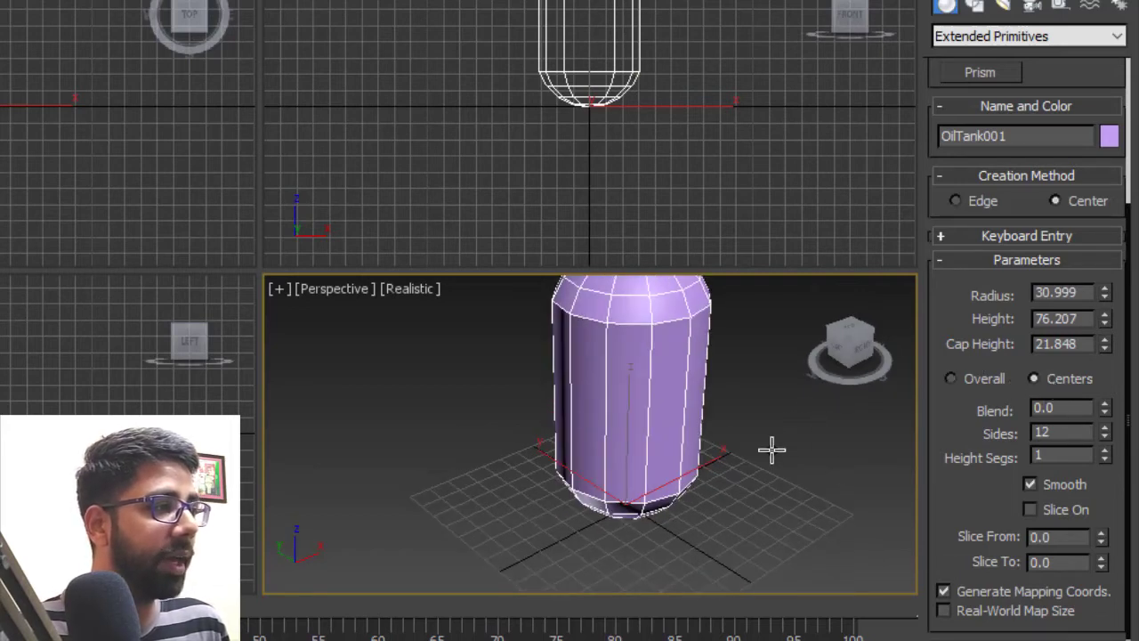
middle_drag(772, 451, 719, 504)
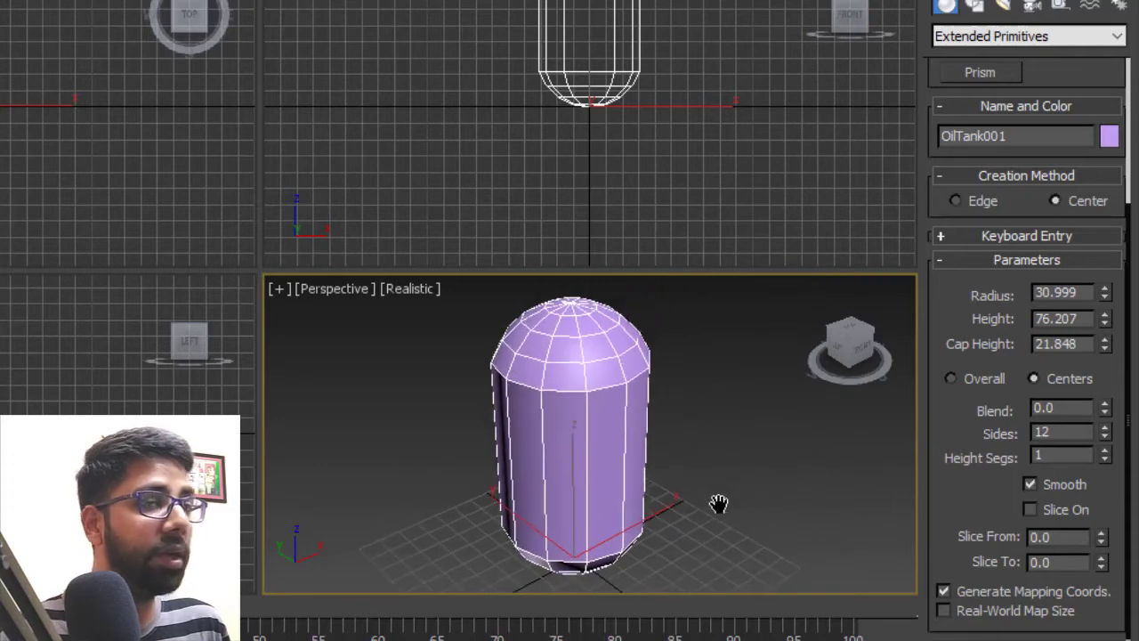
click(988, 378)
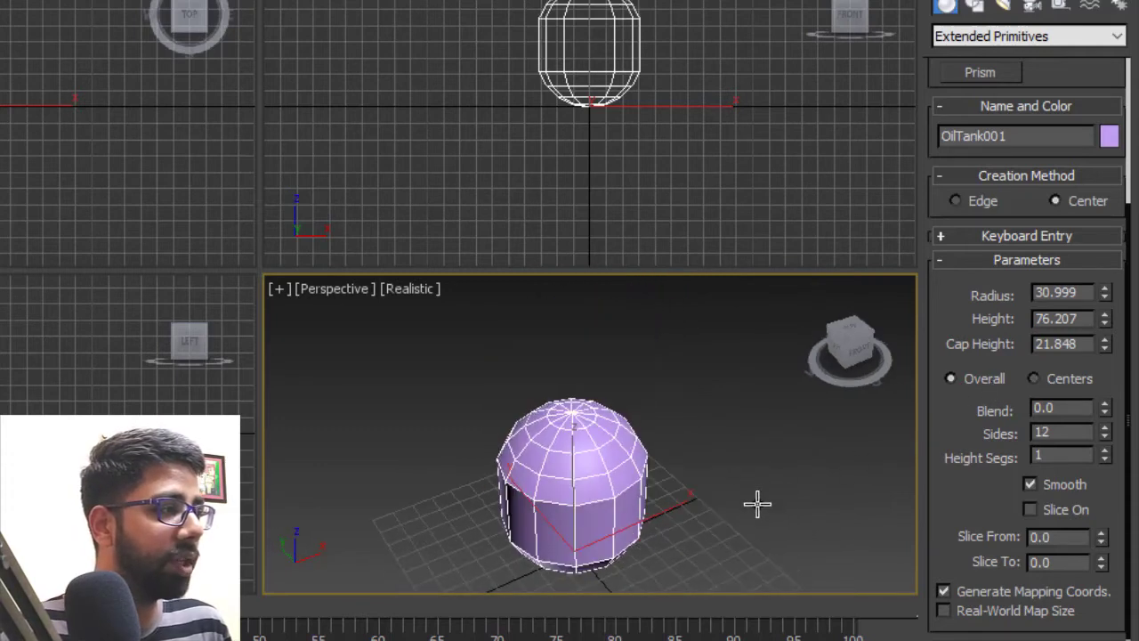
Round the oil tank with blend 1.68 and give it 27 sides.
scroll(663, 515, up, 2)
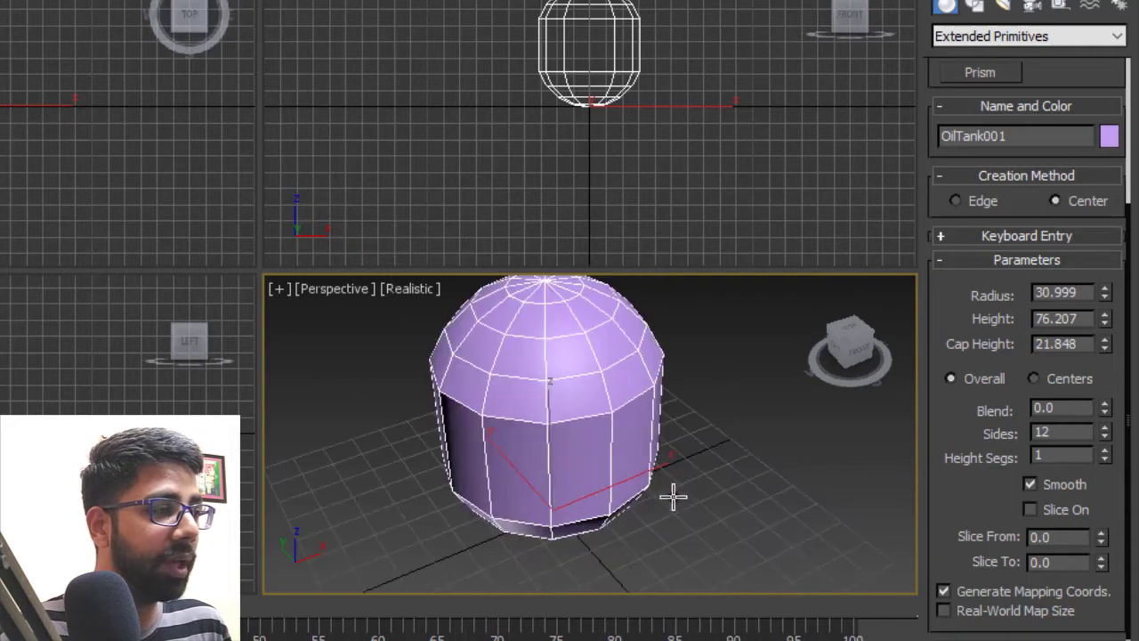
scroll(659, 488, up, 2)
scroll(677, 463, up, 2)
scroll(694, 456, up, 1)
middle_drag(701, 467, 732, 485)
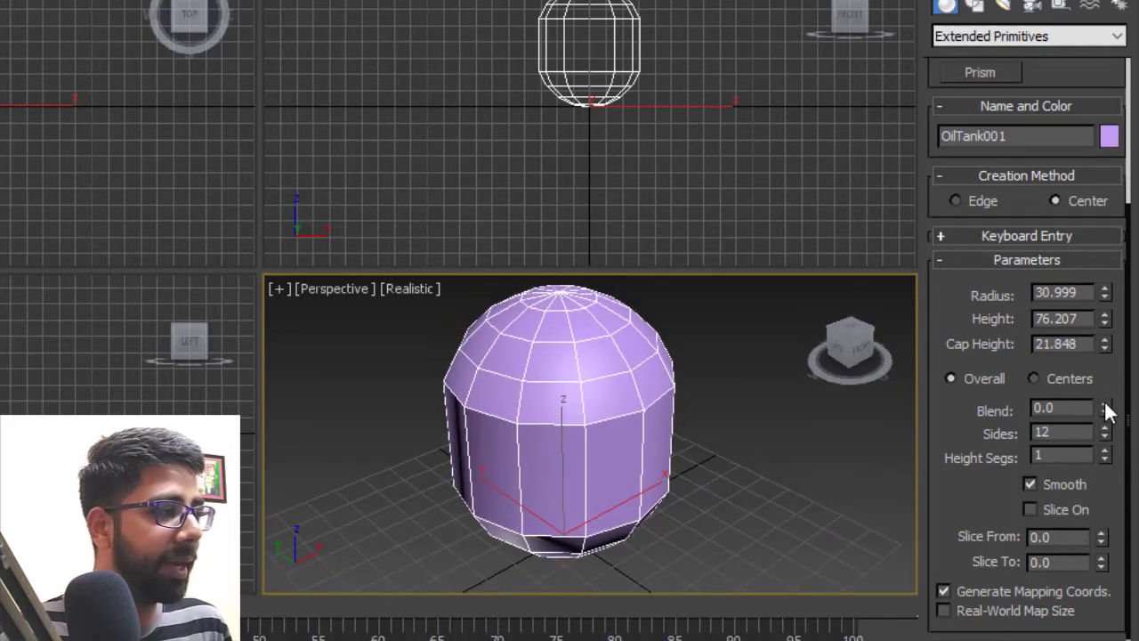
drag(1108, 408, 1107, 322)
drag(1116, 278, 1126, 204)
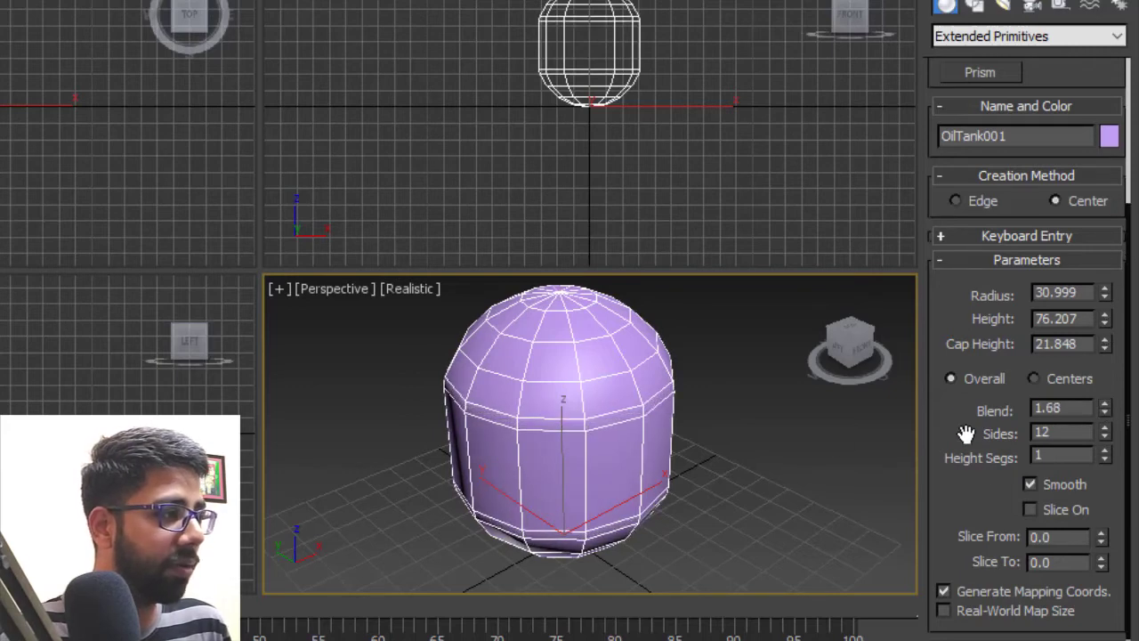
drag(1108, 432, 1136, 255)
Set the oil tank's height segments to 8.
scroll(726, 459, down, 3)
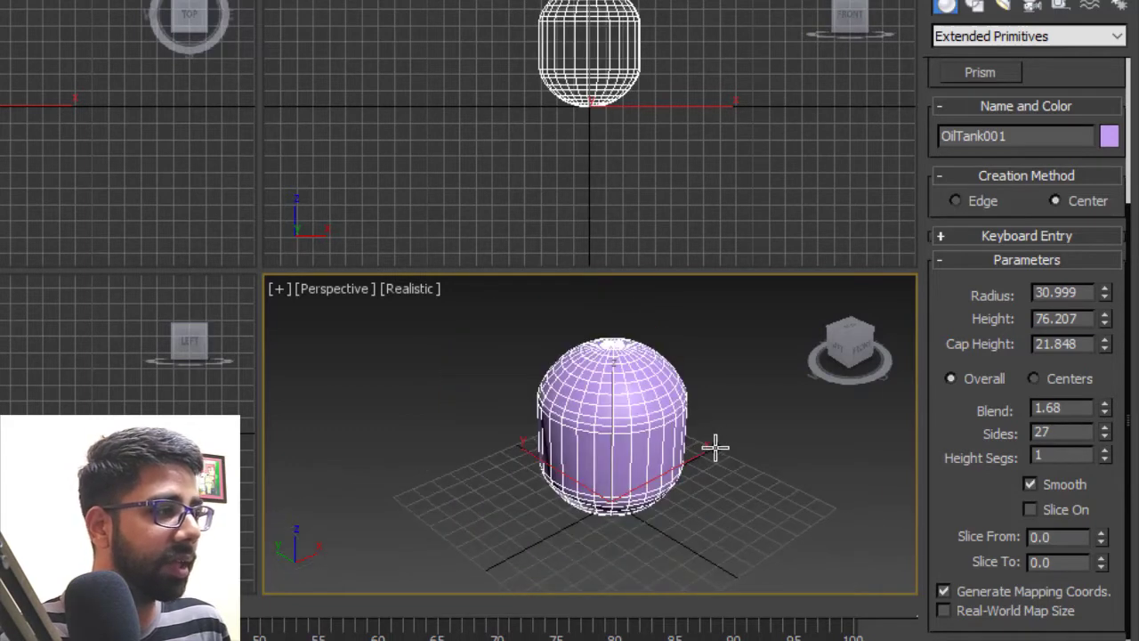
scroll(721, 463, down, 1)
scroll(722, 473, down, 1)
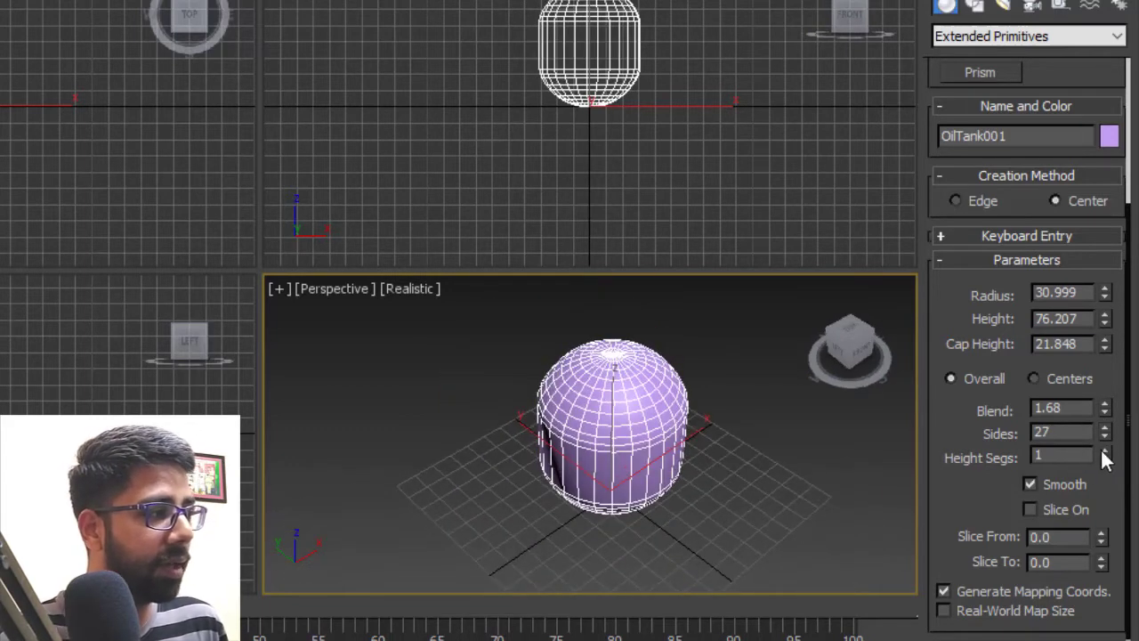
drag(1106, 458, 1107, 440)
key(z)
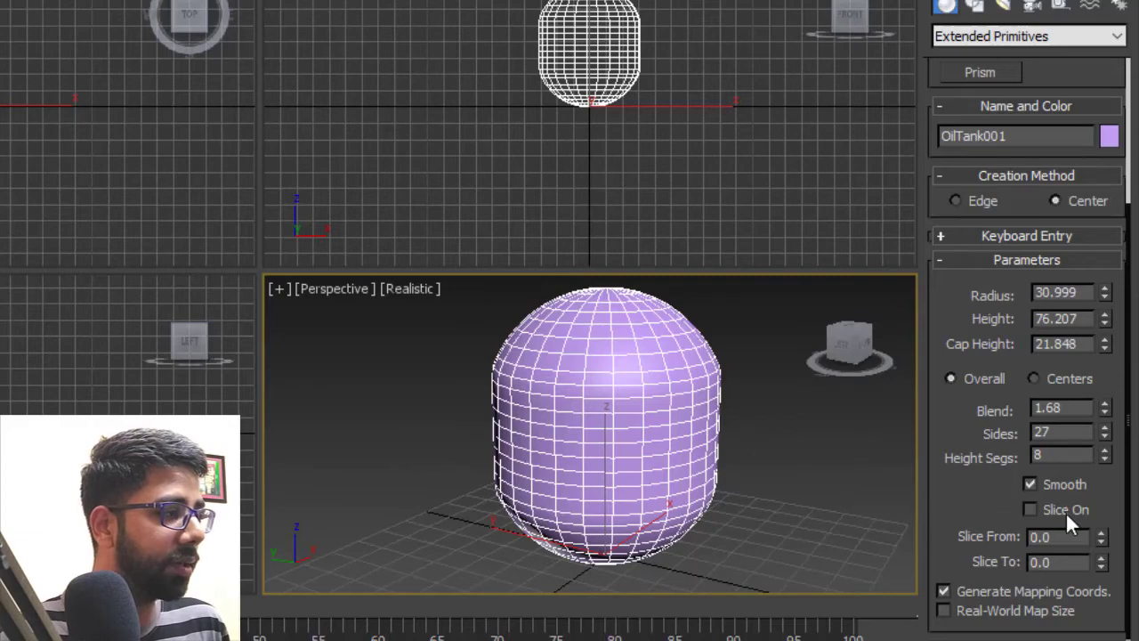
Slice the oil tank with Slice From 202, then delete it.
mouse_move(657, 483)
alt+middle_down()
mouse_move(686, 453)
mouse_move(699, 466)
alt+middle_up()
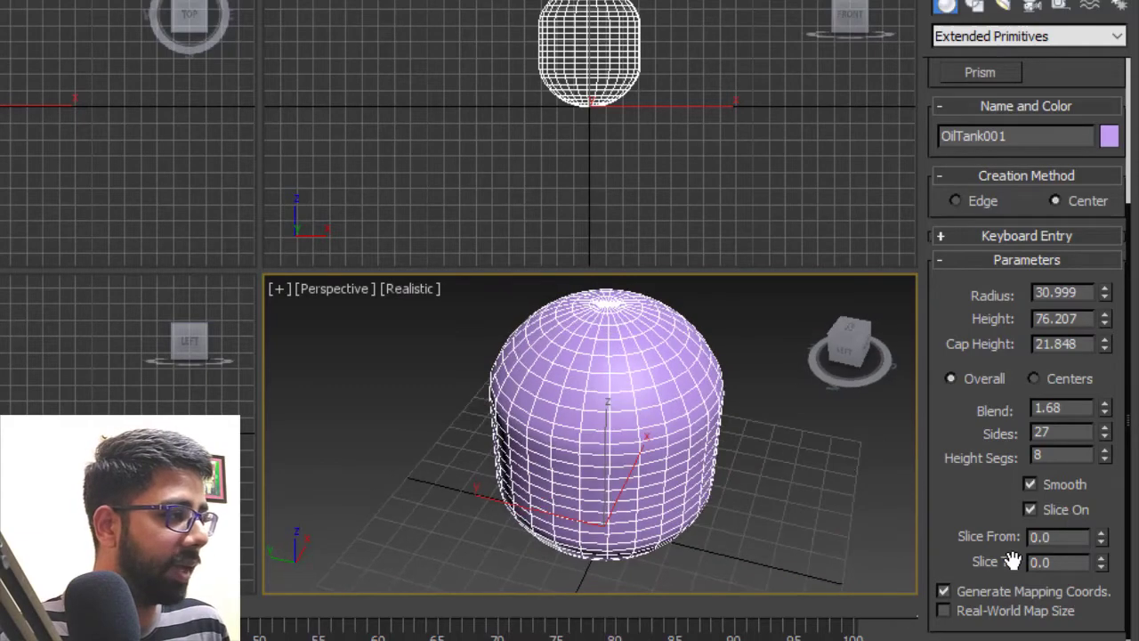
drag(1102, 537, 1102, 488)
alt+middle_drag(593, 422, 721, 552)
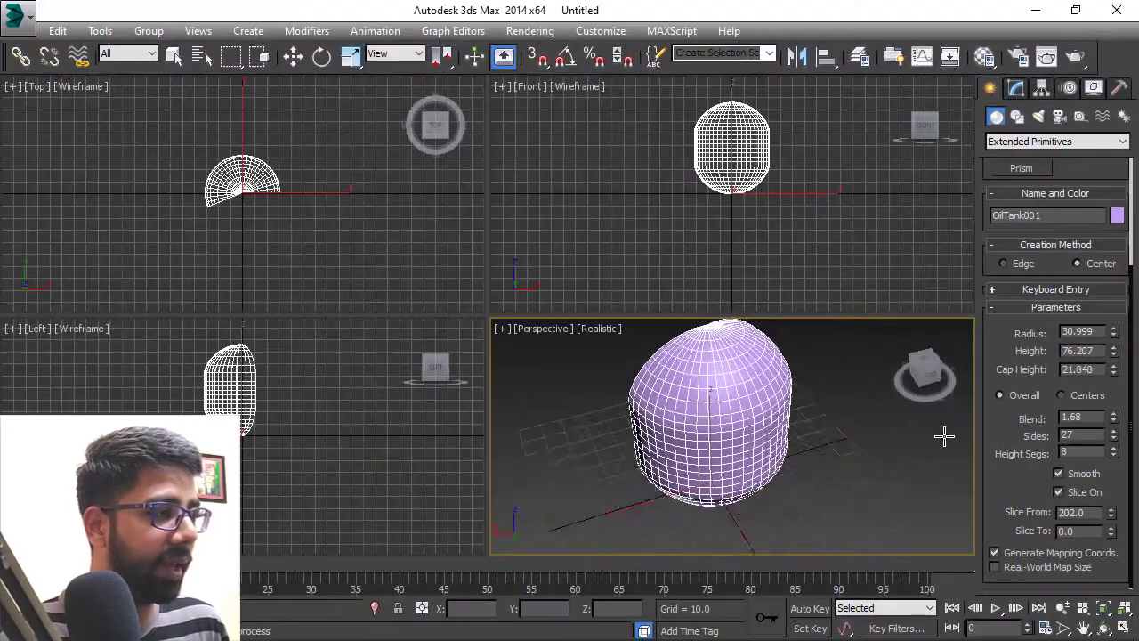
alt+middle_drag(941, 437, 770, 466)
key(ctrl+z)
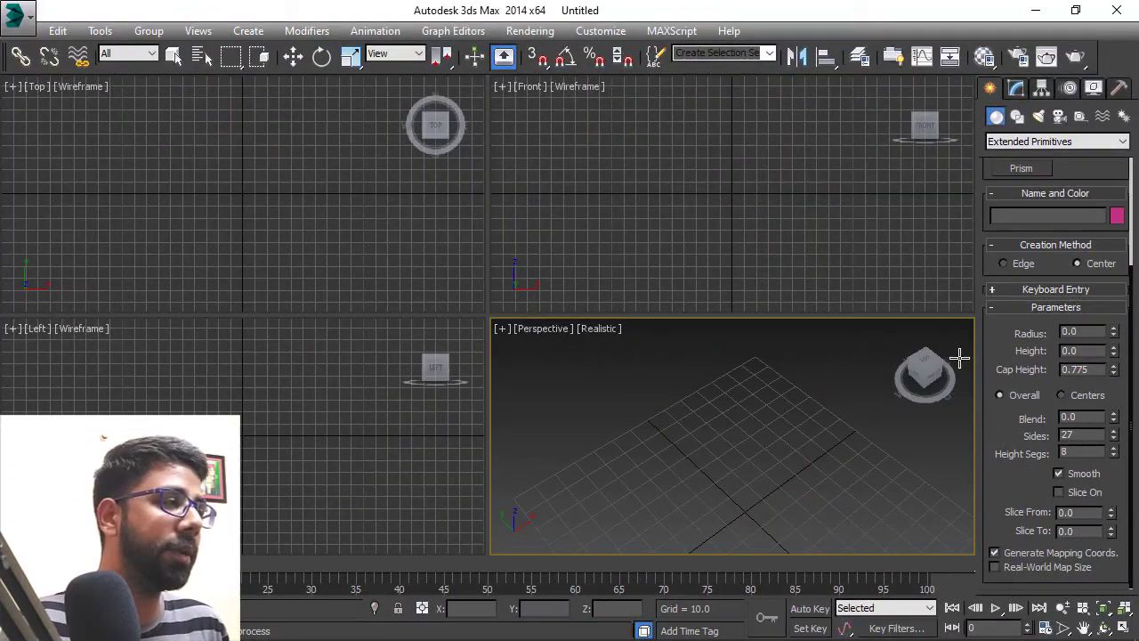
scroll(992, 294, up, 1)
scroll(1000, 401, up, 4)
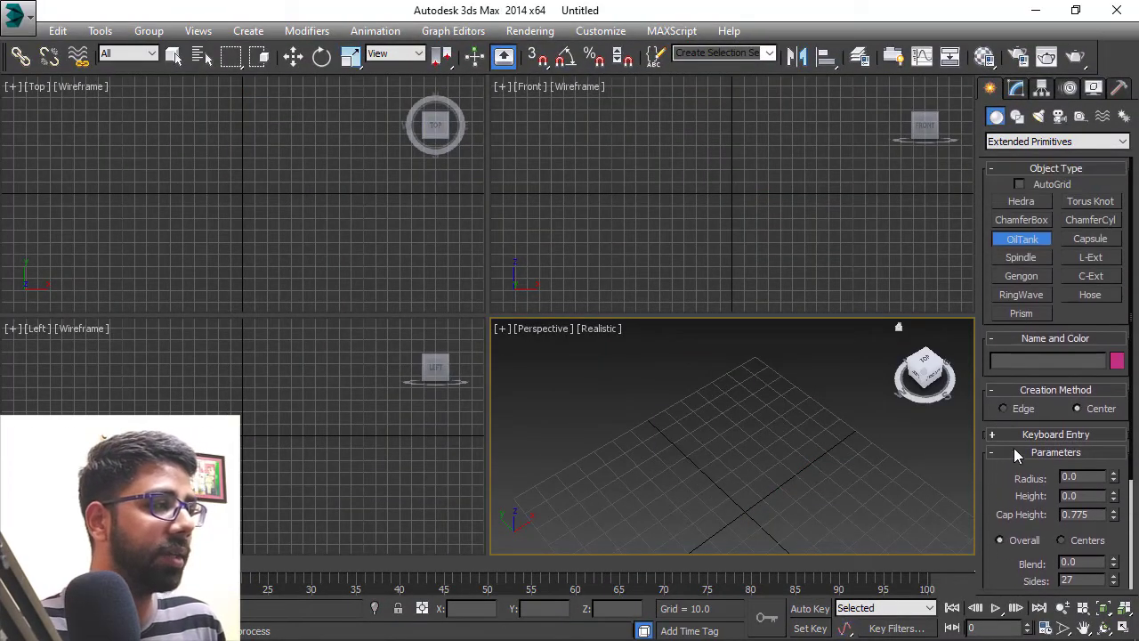